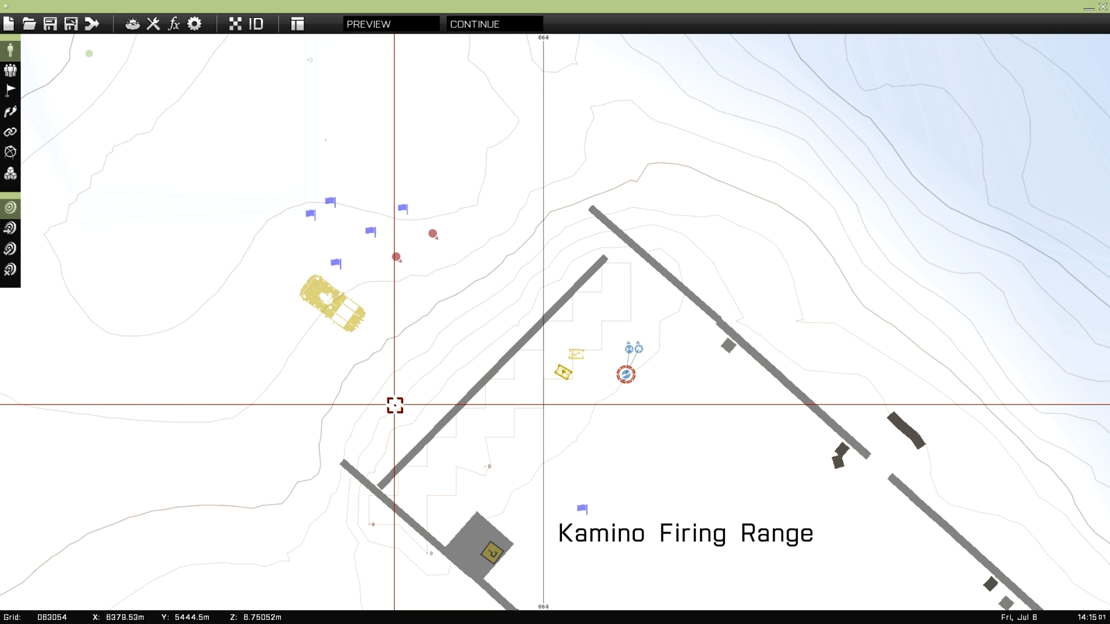
Examine the existing units, vehicle and triggers placed around Kamino Firing Range on the map
scroll(411, 386, up, 2)
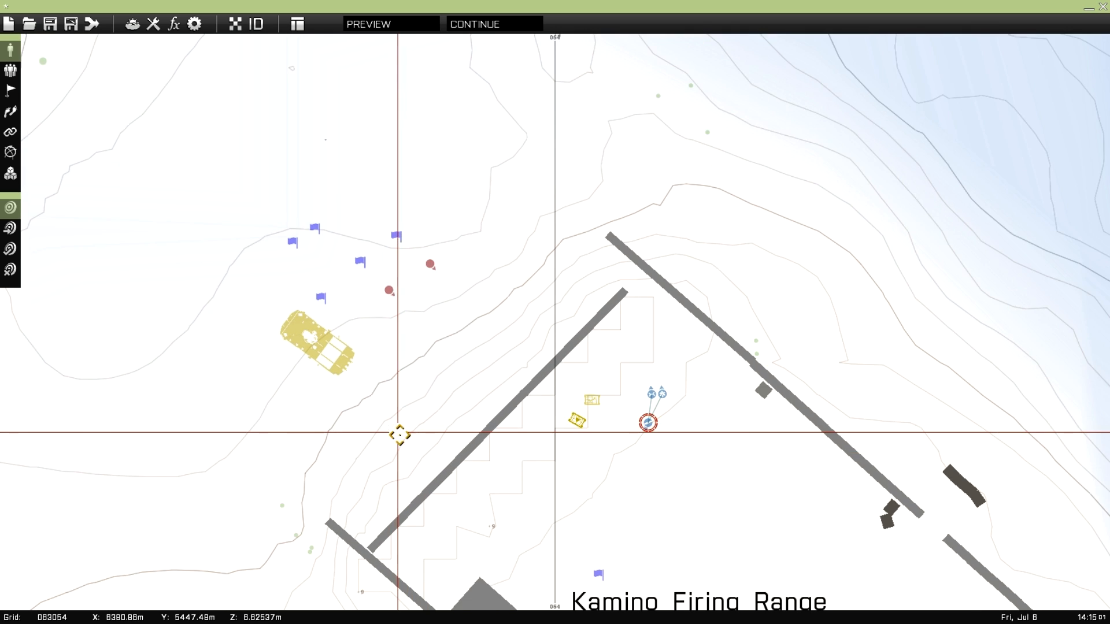
right_drag(399, 435, 430, 452)
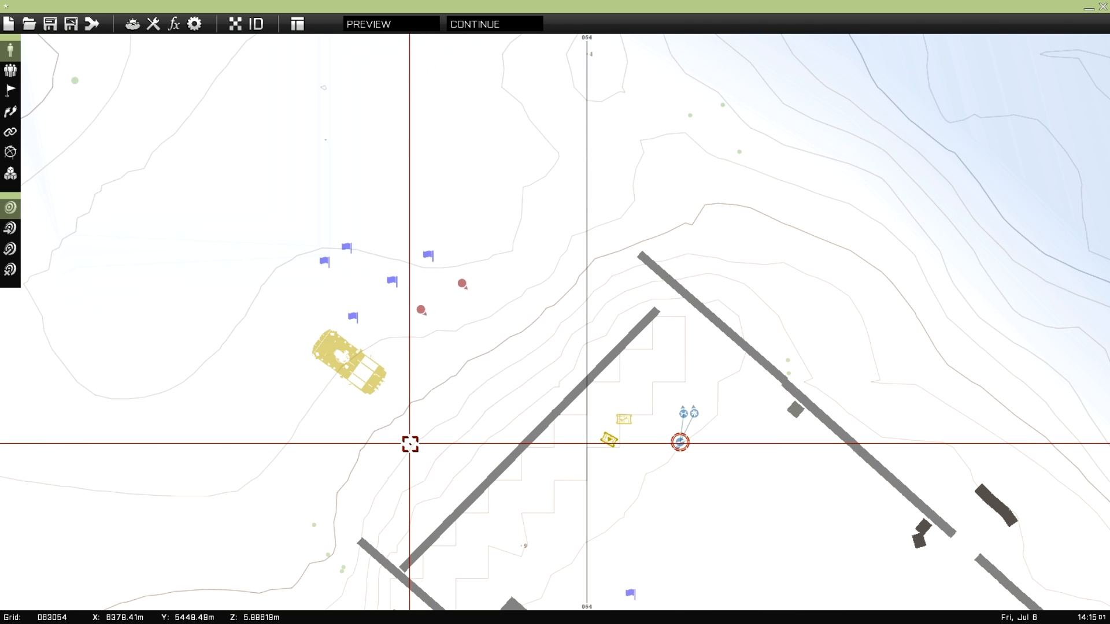
right_drag(419, 432, 411, 407)
scroll(411, 407, up, 1)
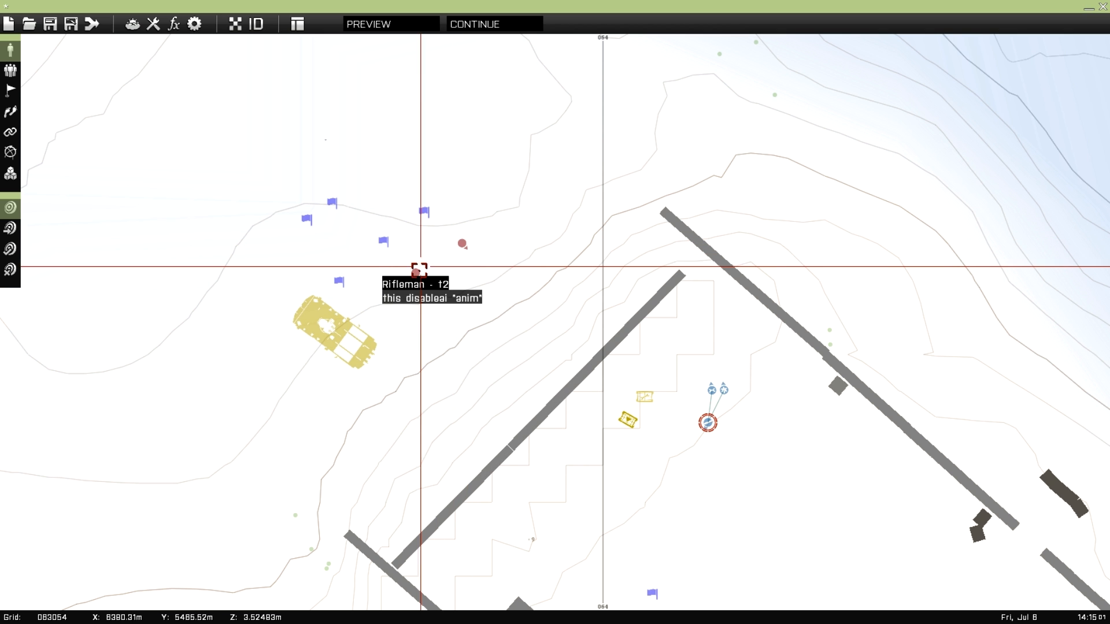
right_drag(502, 415, 455, 225)
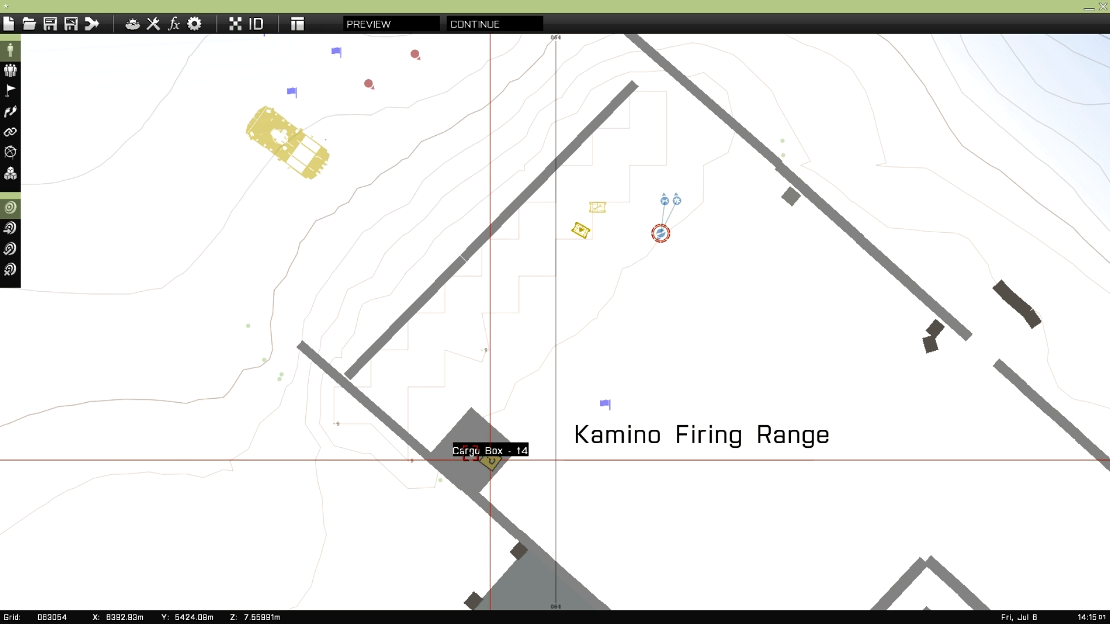
right_drag(468, 448, 469, 456)
right_drag(476, 323, 520, 431)
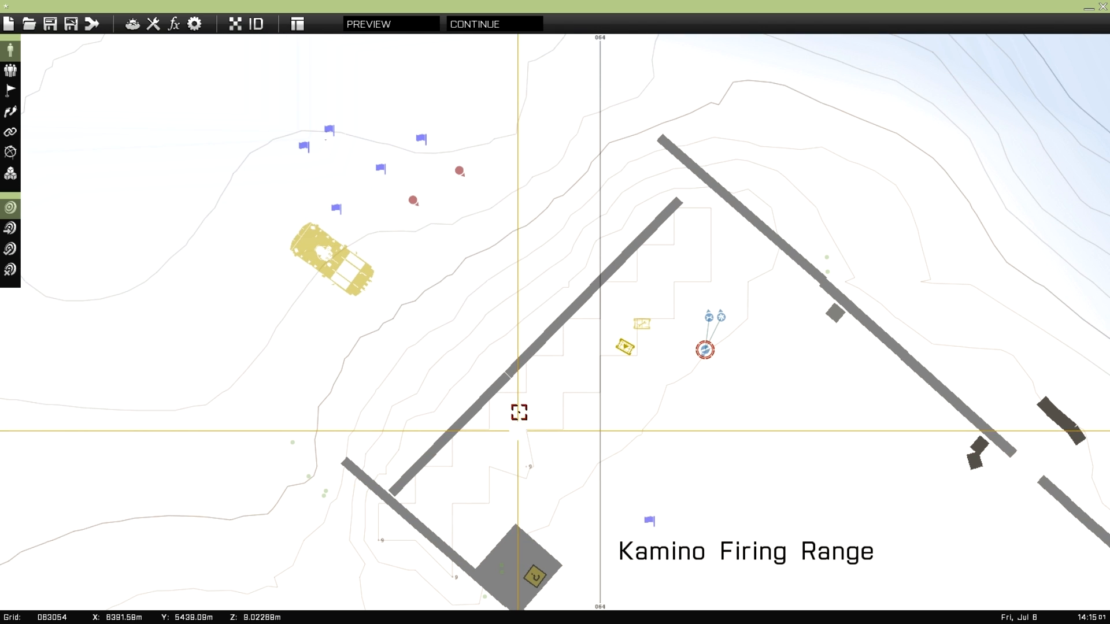
right_drag(510, 343, 500, 375)
right_drag(525, 528, 530, 481)
mouse_move(461, 359)
right_down()
mouse_move(470, 404)
mouse_move(458, 349)
right_up()
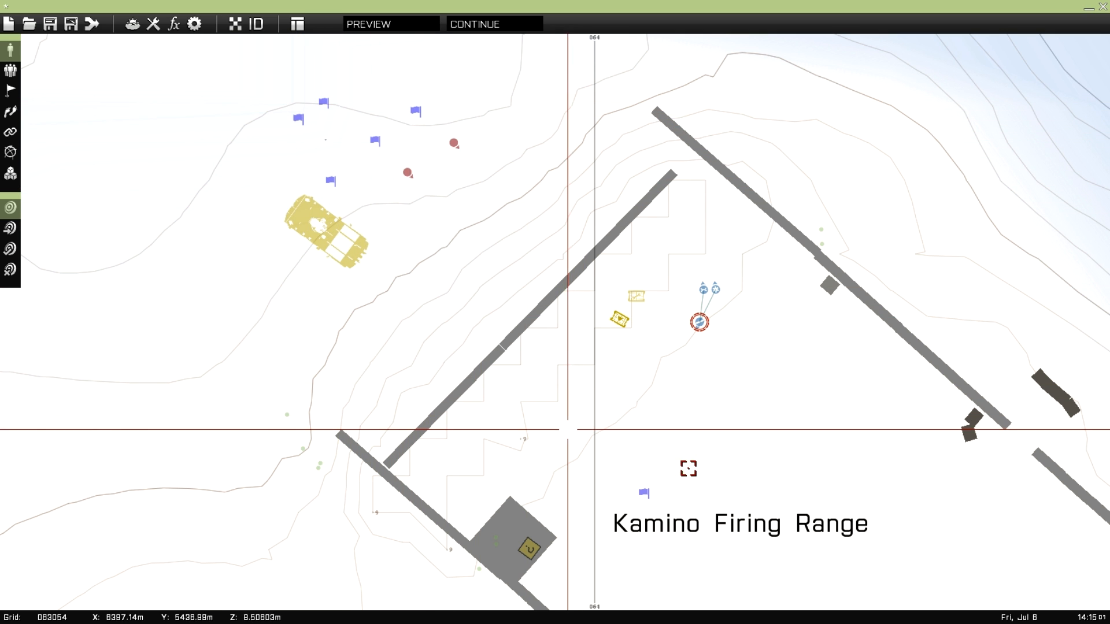
Delete all the units, vehicles, crates and triggers placed around Kamino Firing Range
scroll(454, 378, down, 2)
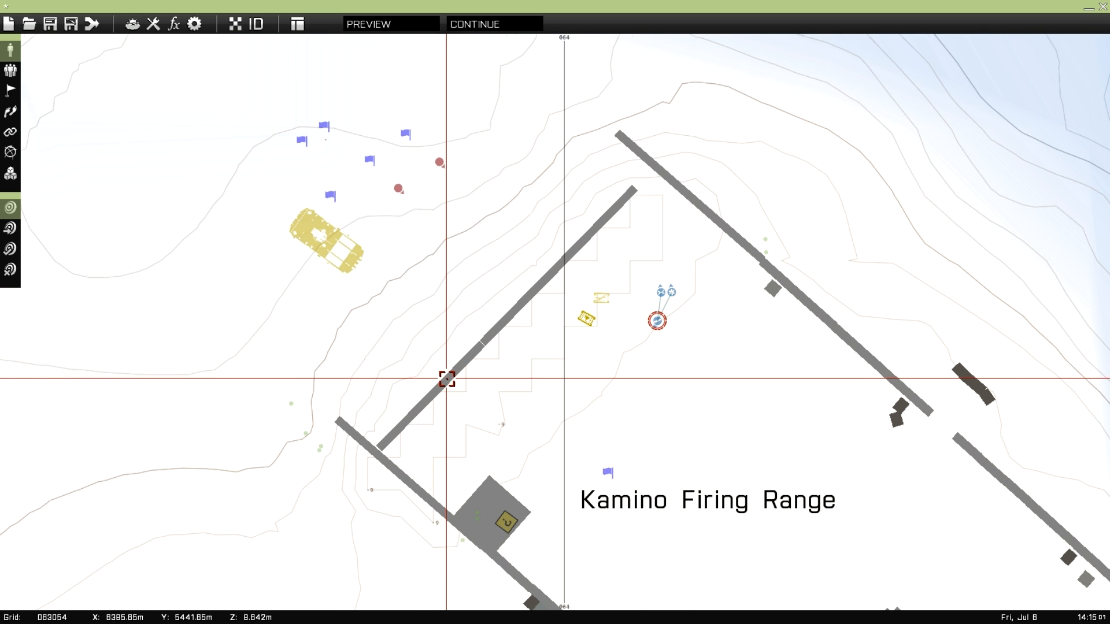
drag(195, 98, 794, 543)
key(Delete)
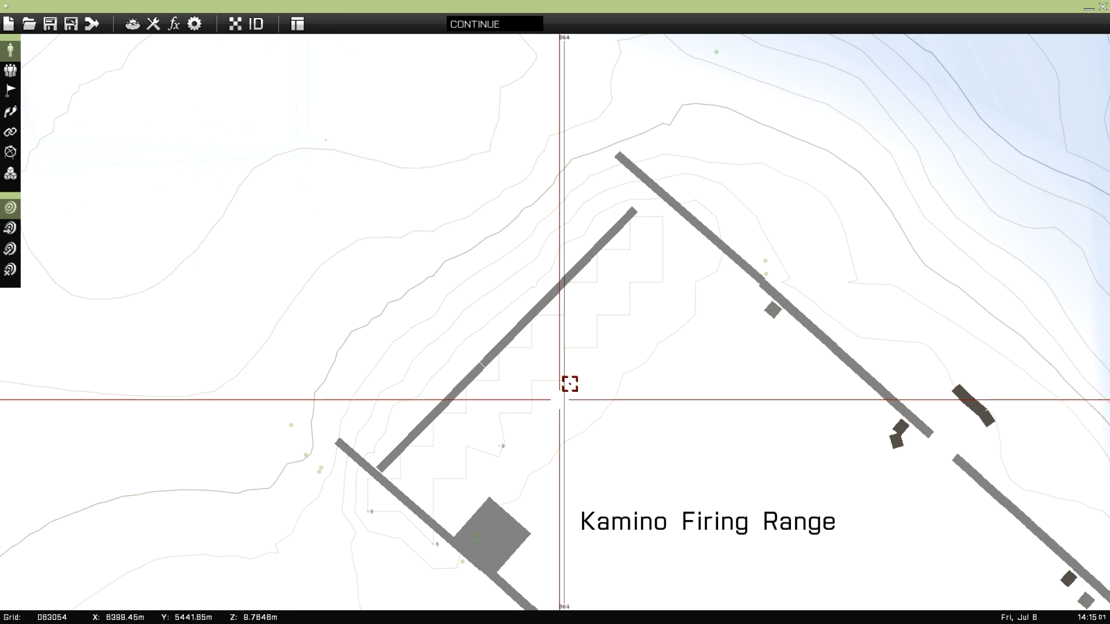
Insert a BLUFOR USMC Infantry Woodland Explosive Specialist as the player inside the firing range and shift it slightly toward the wall
double_click(596, 330)
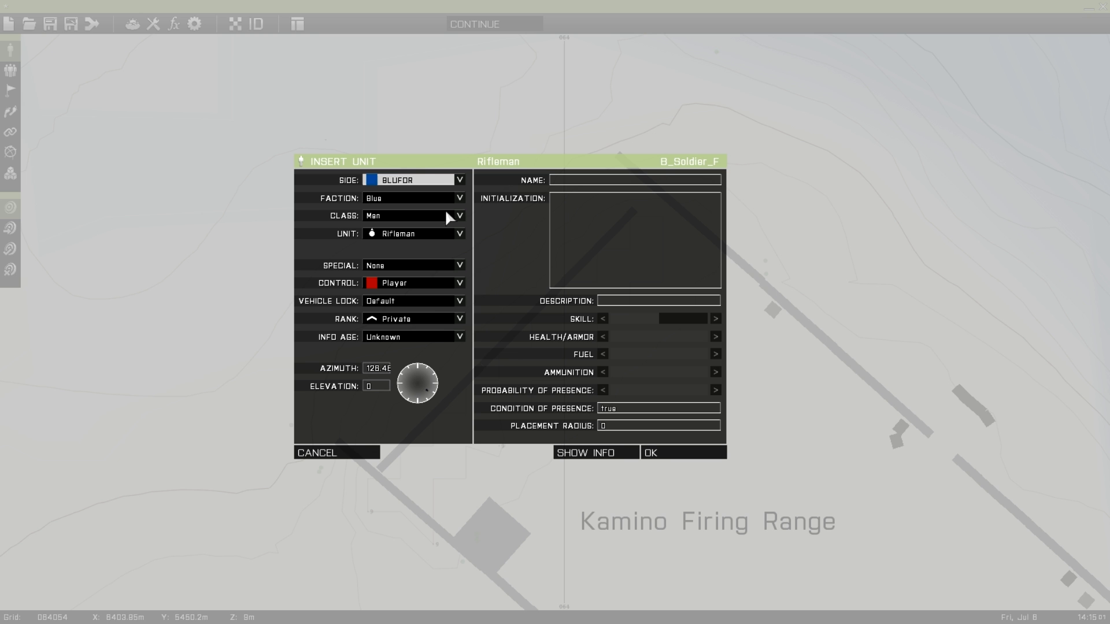
click(411, 198)
click(405, 215)
click(405, 215)
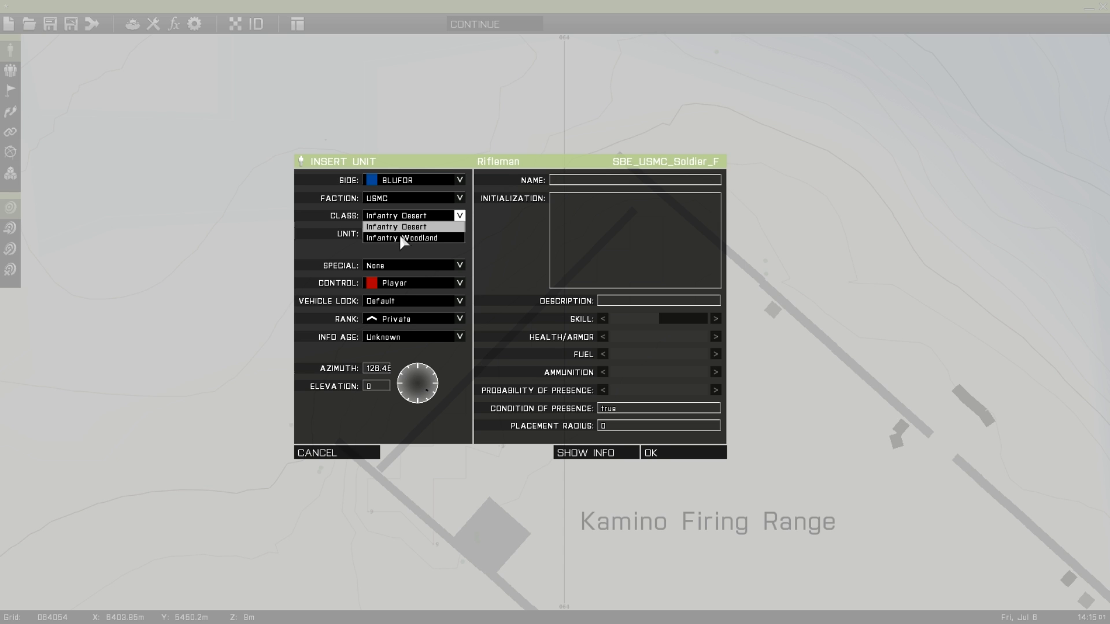
click(401, 237)
click(397, 235)
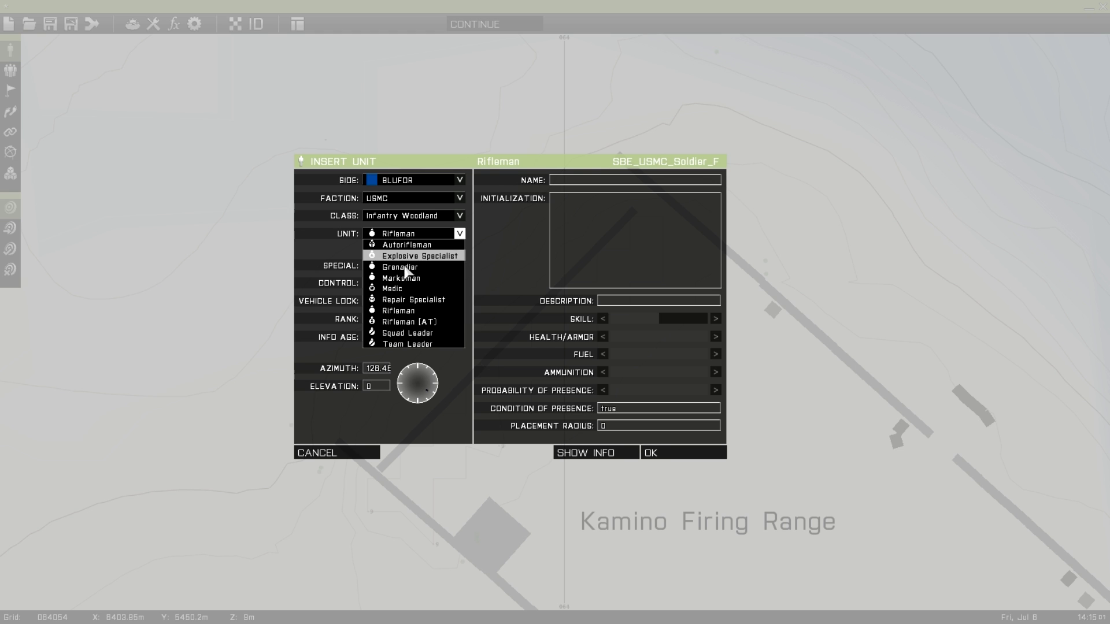
click(411, 256)
click(664, 457)
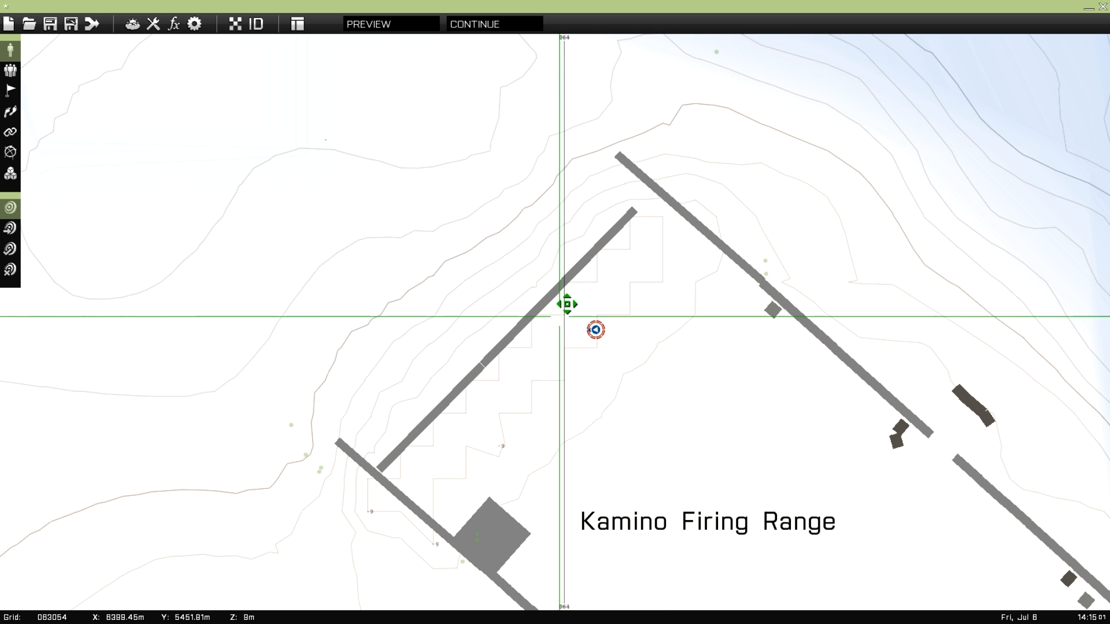
drag(587, 292, 578, 258)
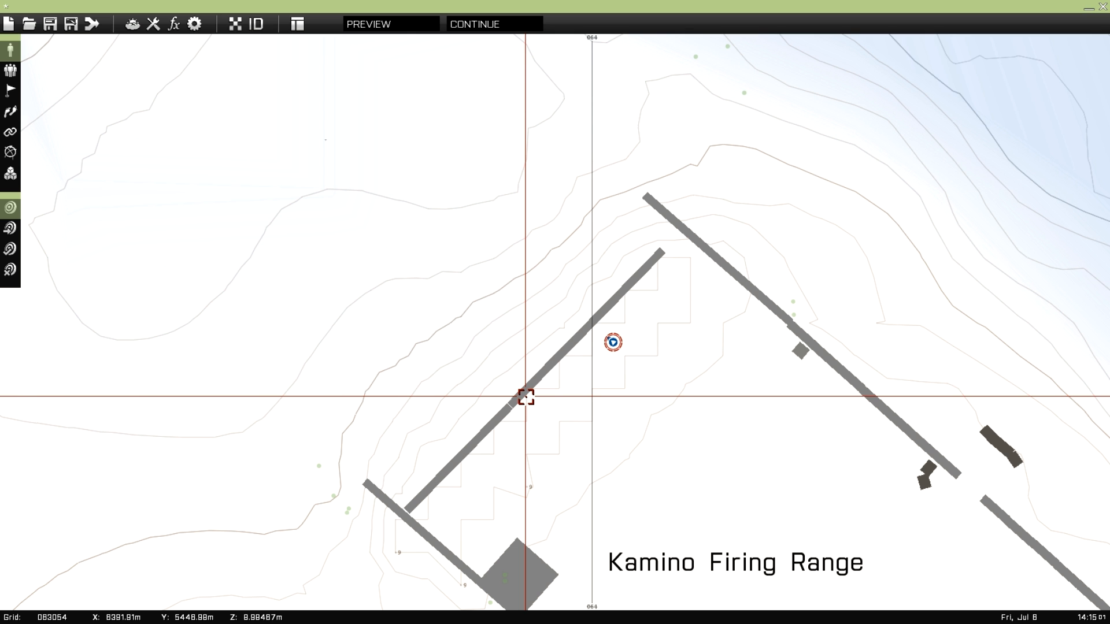
Insert a non-playable OPFOR Red Rifleman named t1 on the open ground northwest of the range wall
right_drag(527, 407, 520, 318)
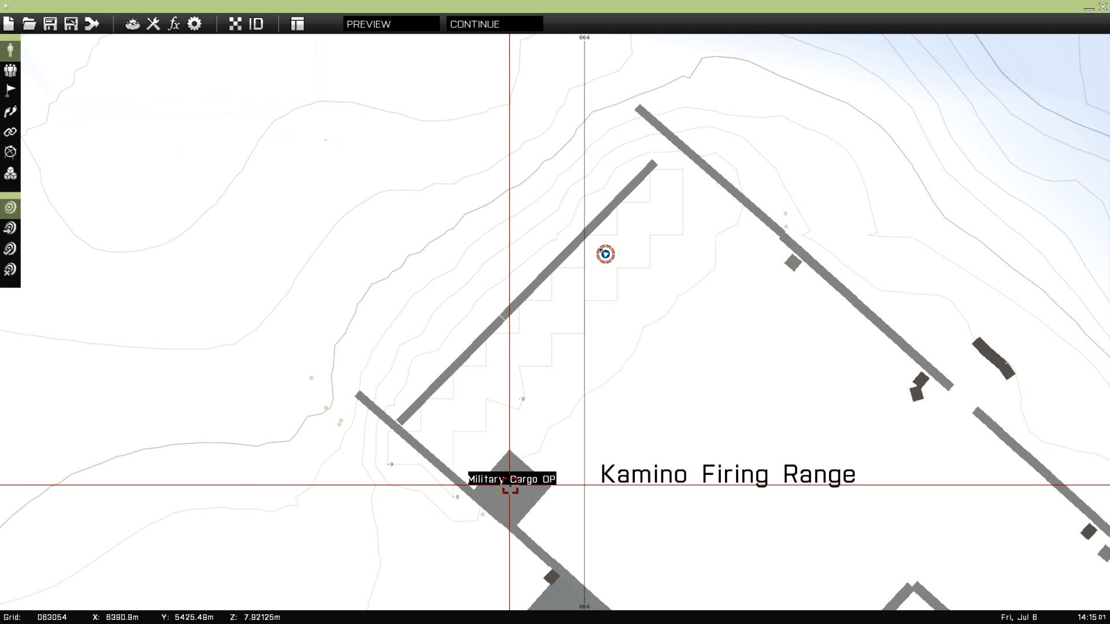
right_drag(606, 267, 595, 427)
right_drag(432, 370, 474, 394)
scroll(474, 394, up, 2)
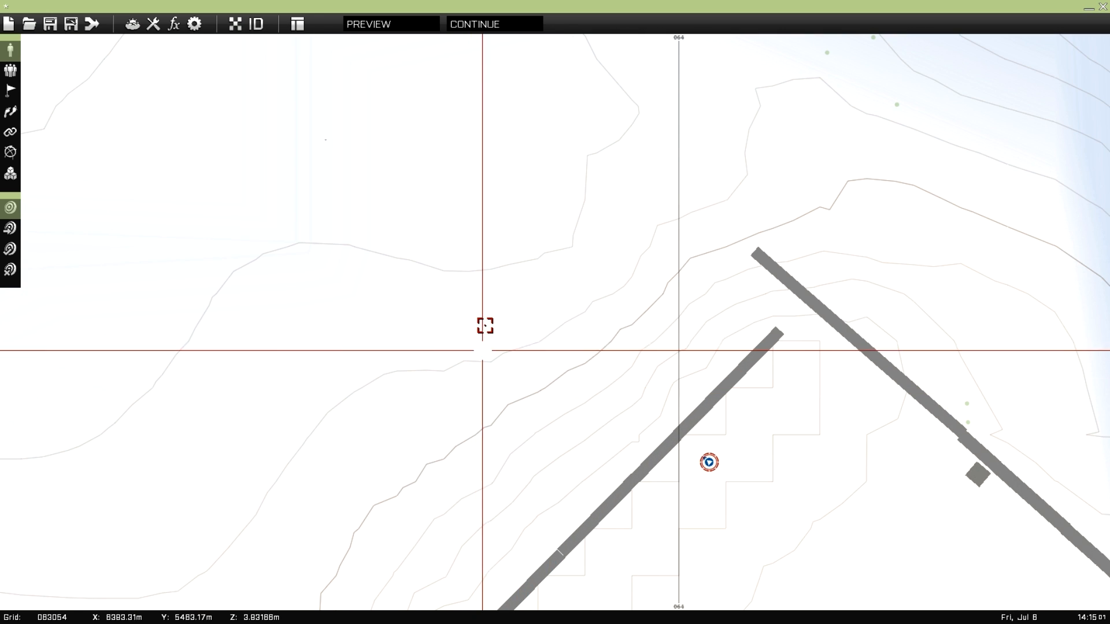
double_click(464, 295)
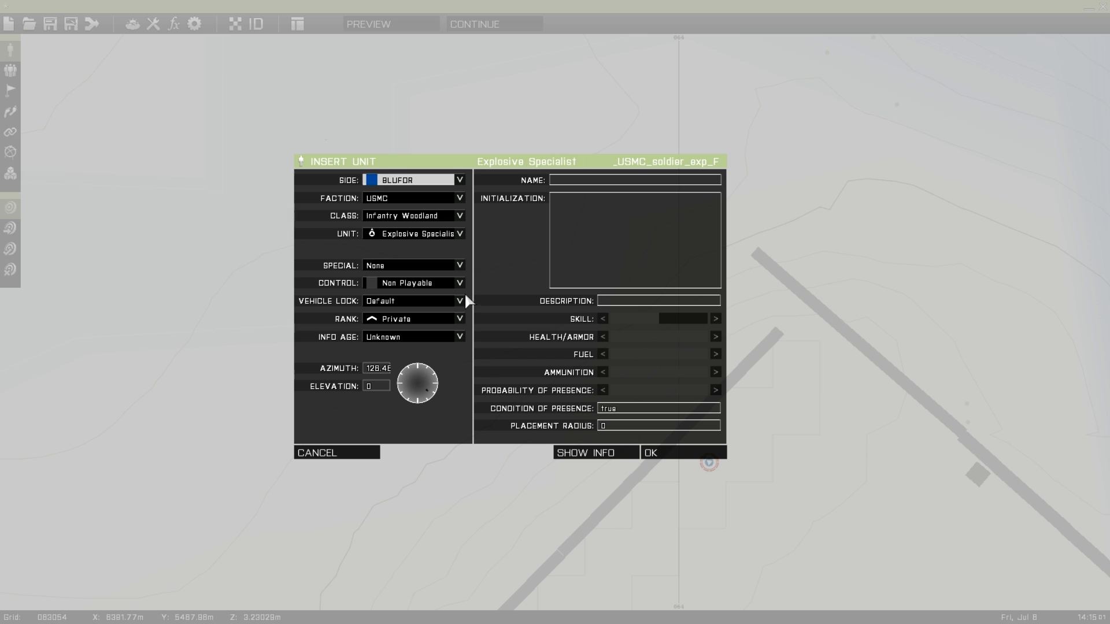
click(408, 180)
click(404, 198)
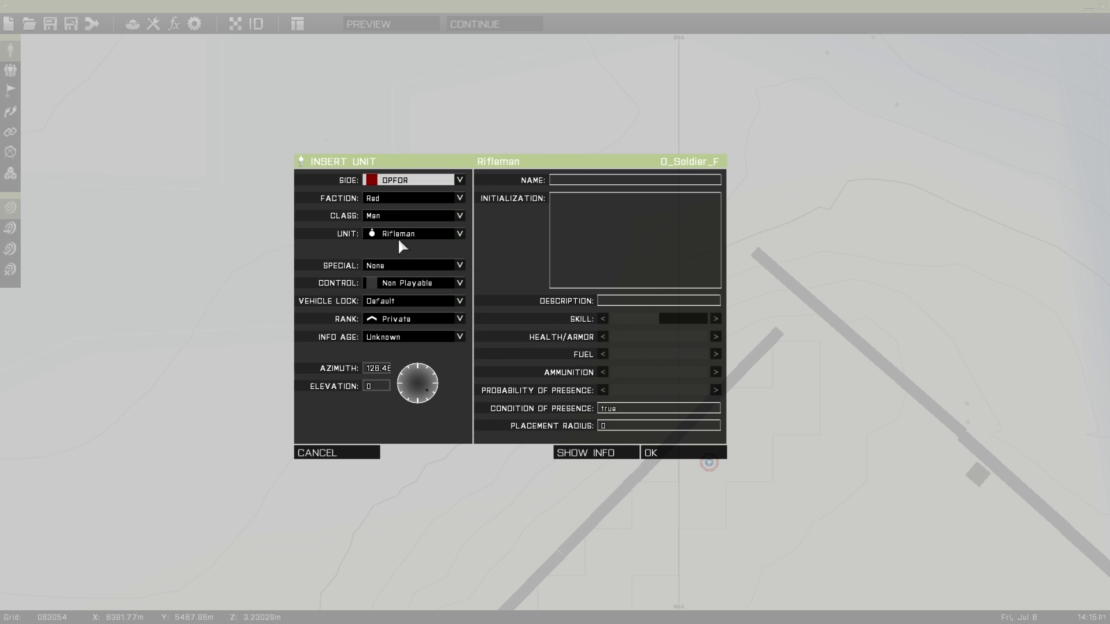
click(584, 181)
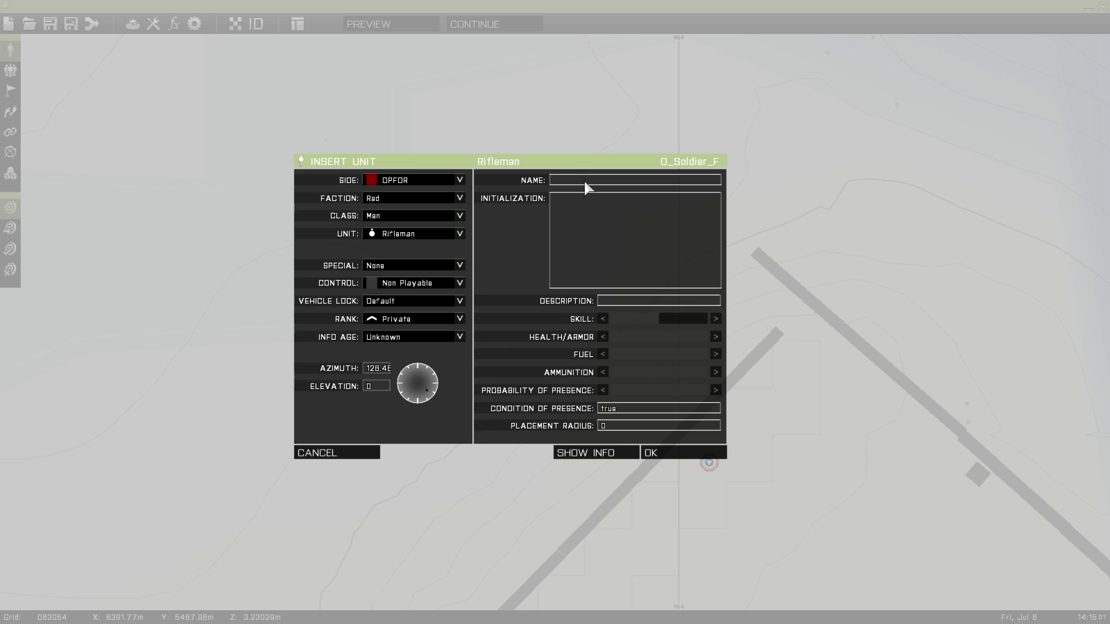
click(686, 452)
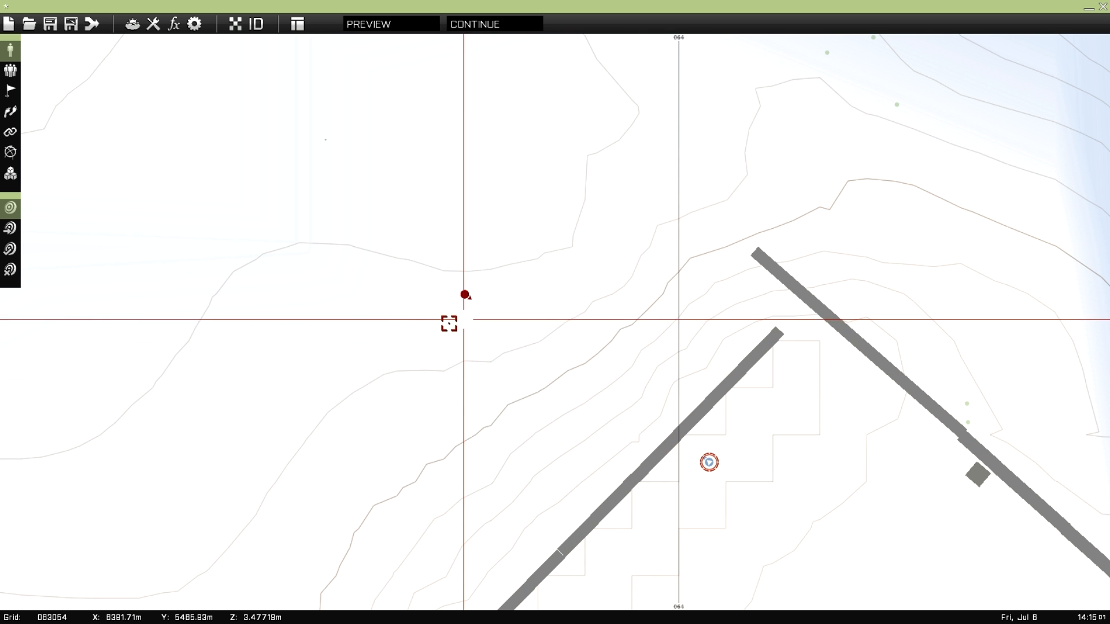
Insert a second OPFOR Rifleman named t2 just southwest of the first one
double_click(423, 328)
click(579, 181)
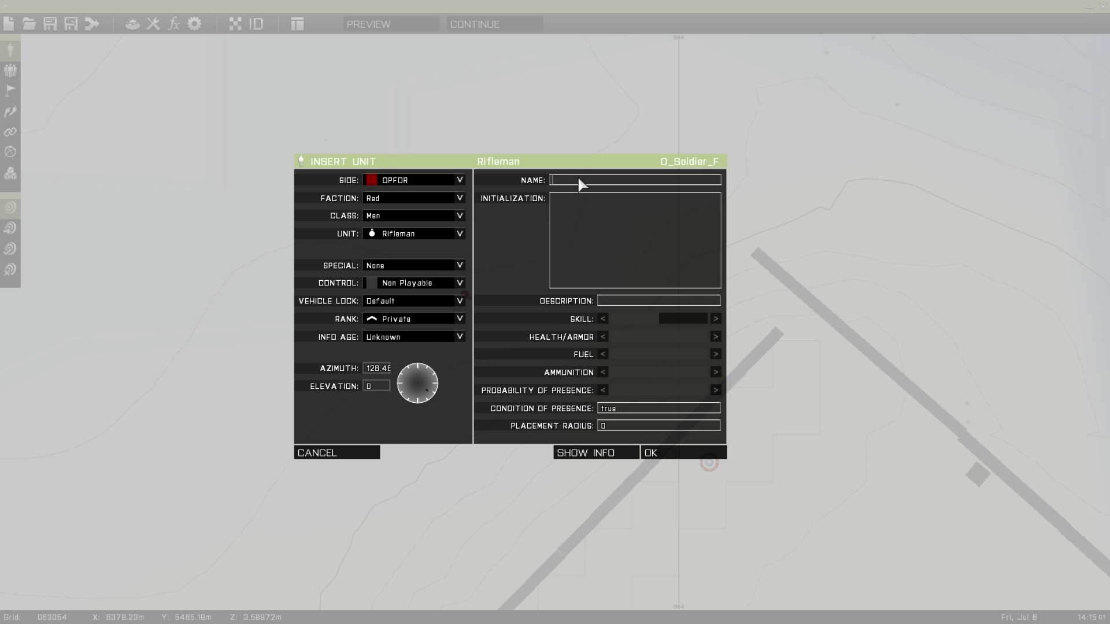
click(673, 453)
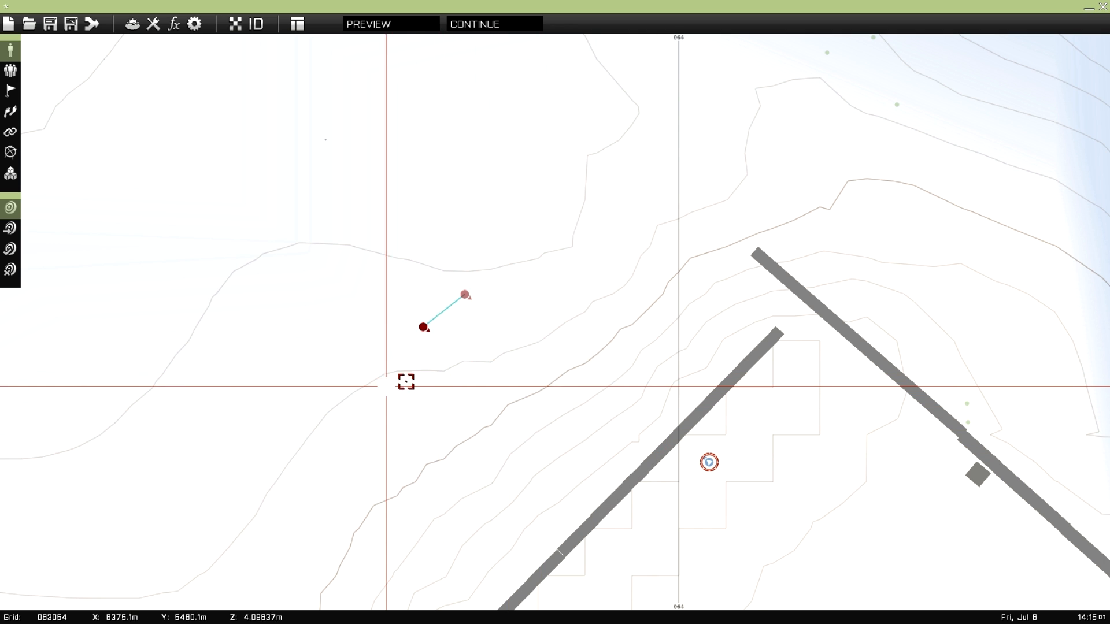
Insert an empty Ifrit HMG [Red] from the Cars class southwest of the two riflemen and name it t3
double_click(325, 396)
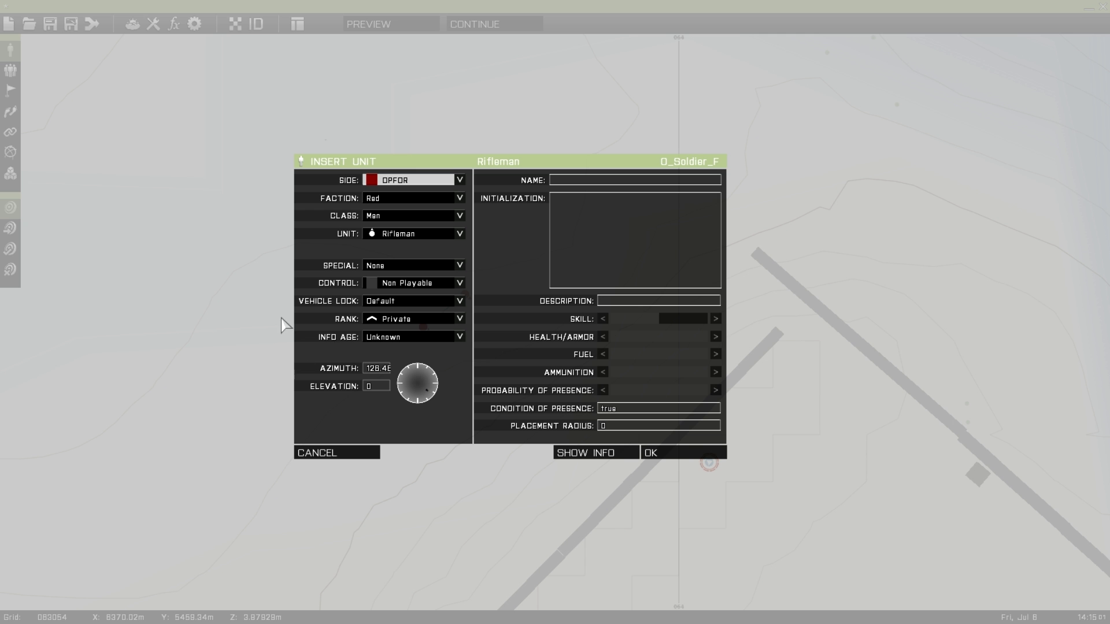
click(404, 181)
click(390, 262)
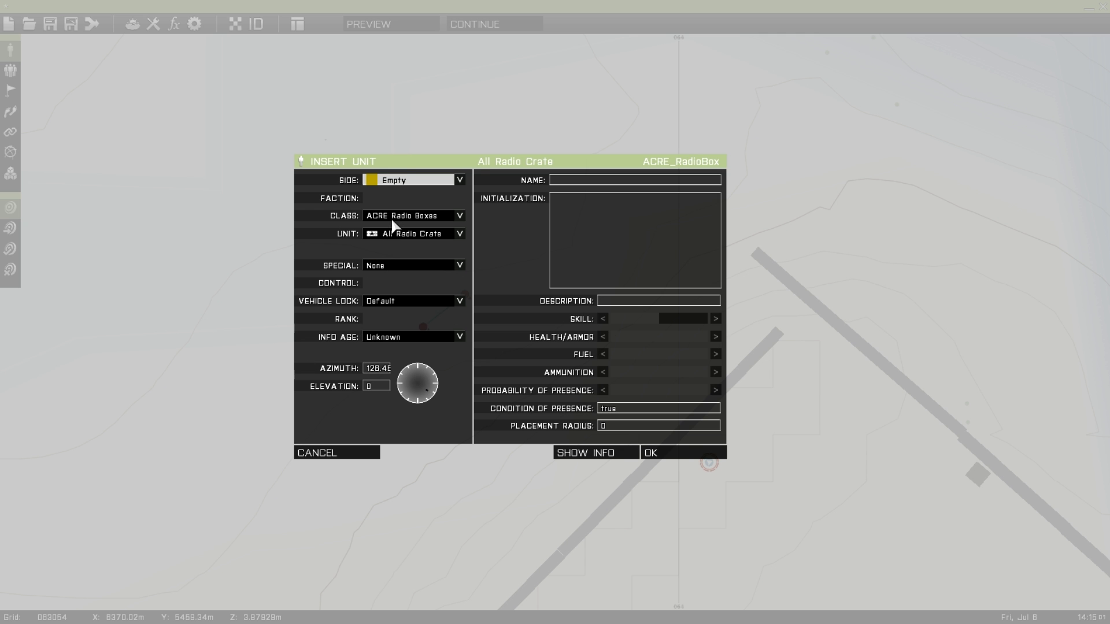
click(392, 216)
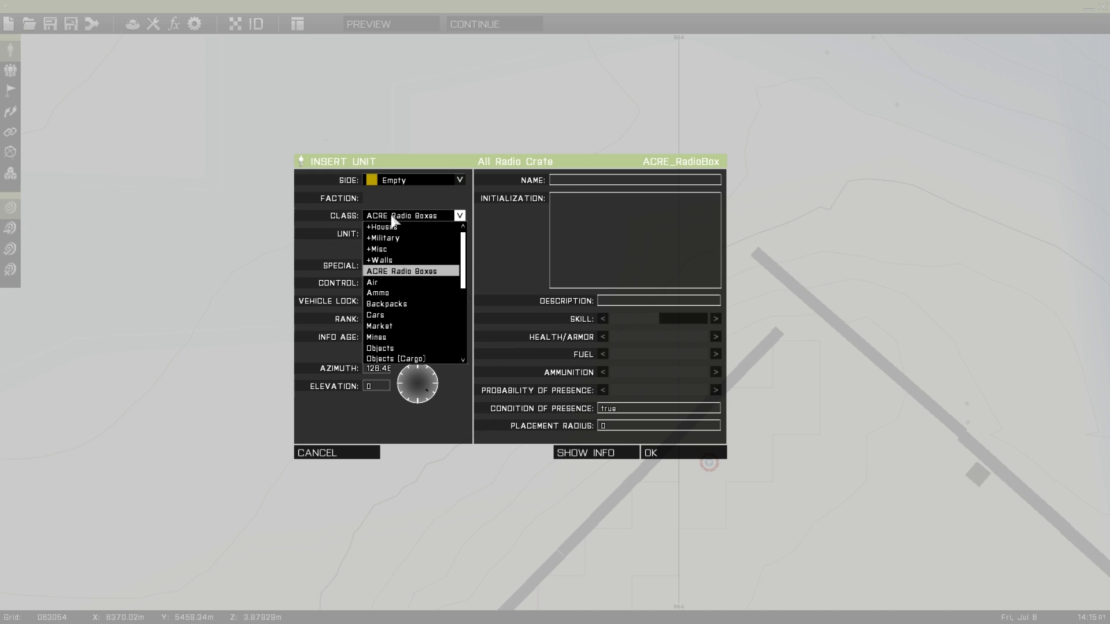
click(399, 316)
click(412, 234)
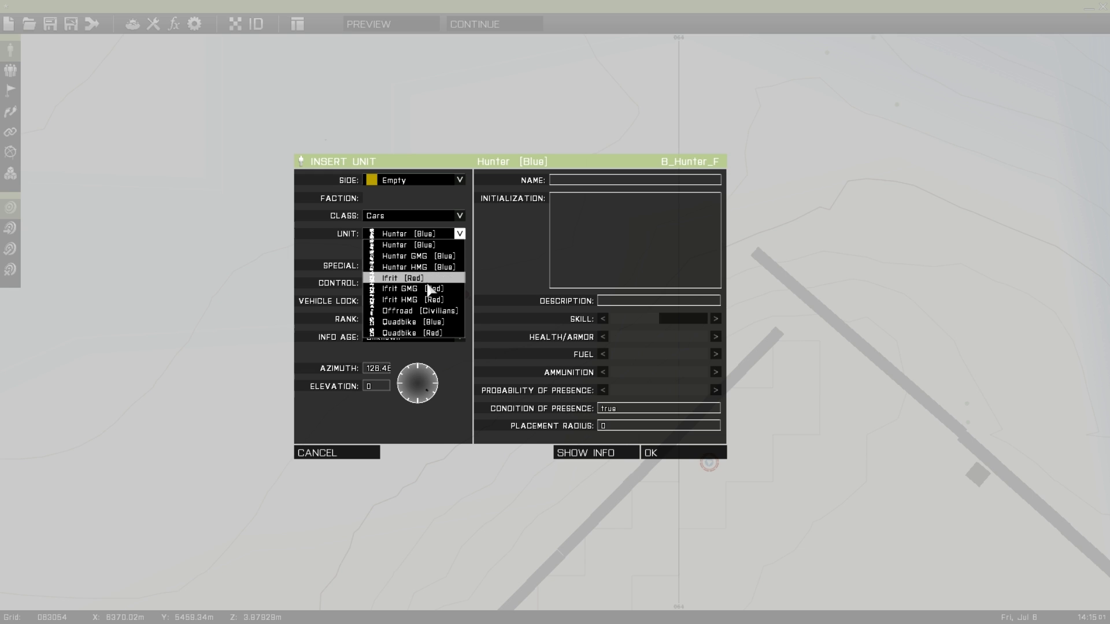
click(413, 299)
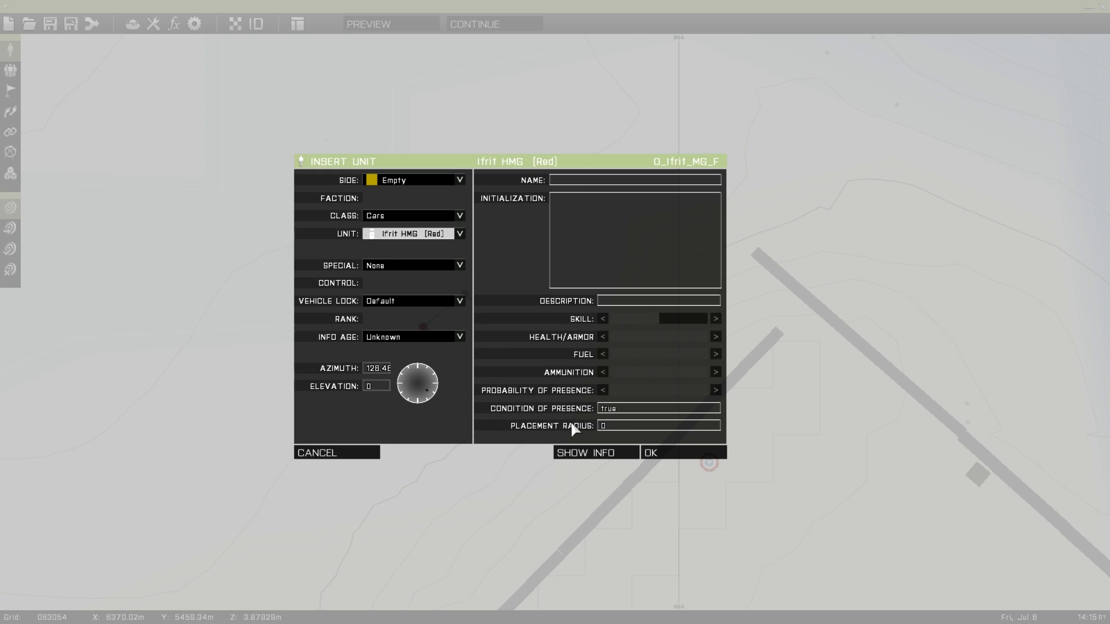
click(581, 179)
text(t3)
click(653, 453)
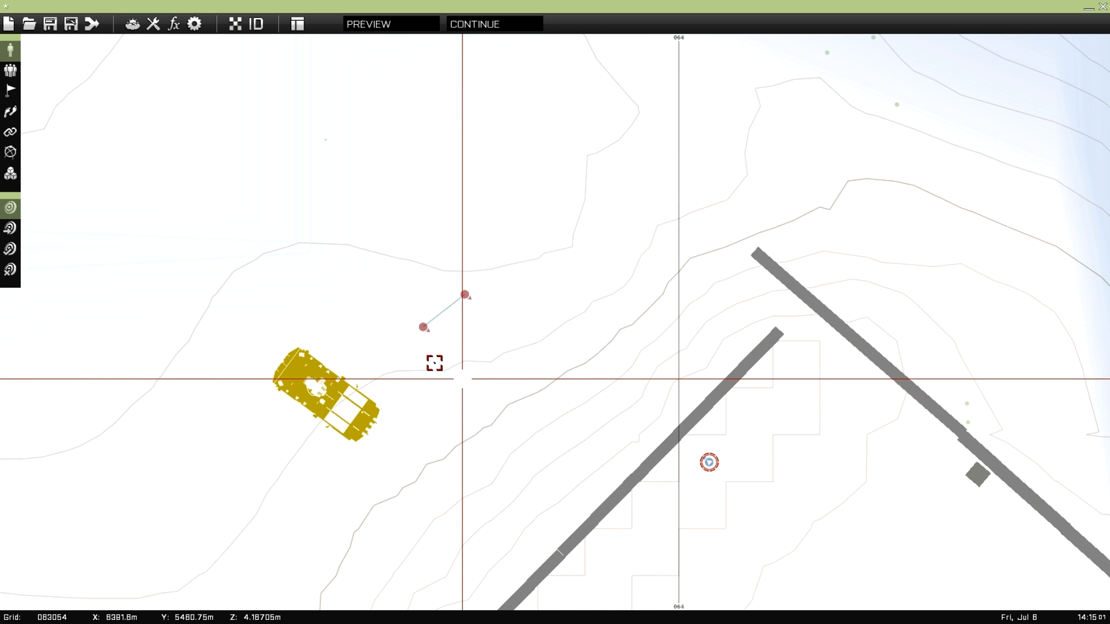
Set the initialization of rifleman t1 to this disableai "anim"; and copy that line
double_click(465, 294)
click(591, 237)
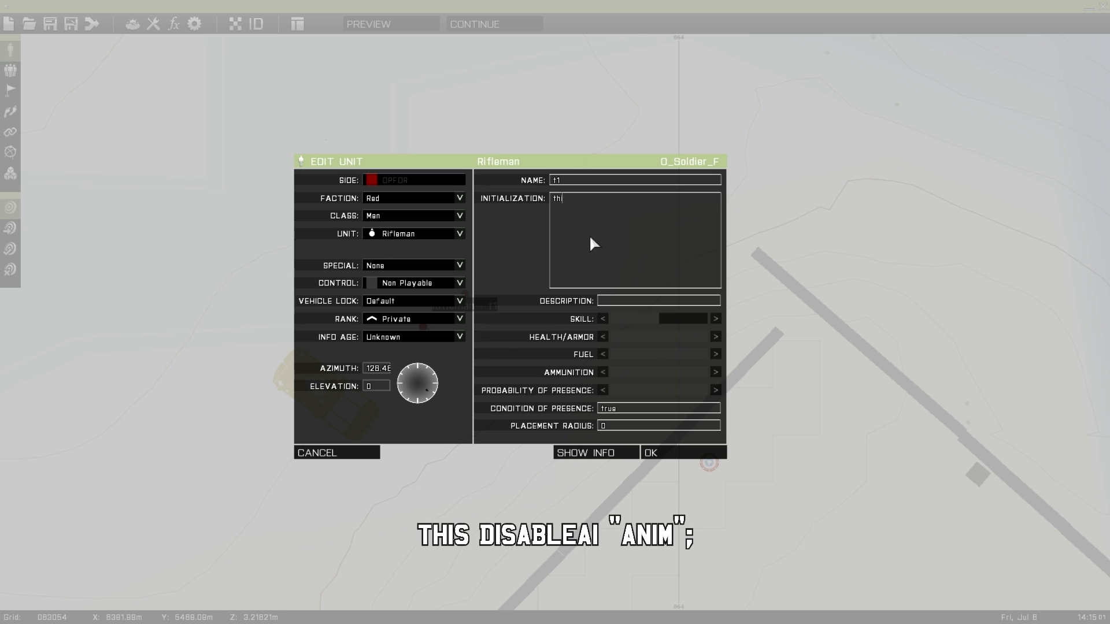
text(this disableai "anim";)
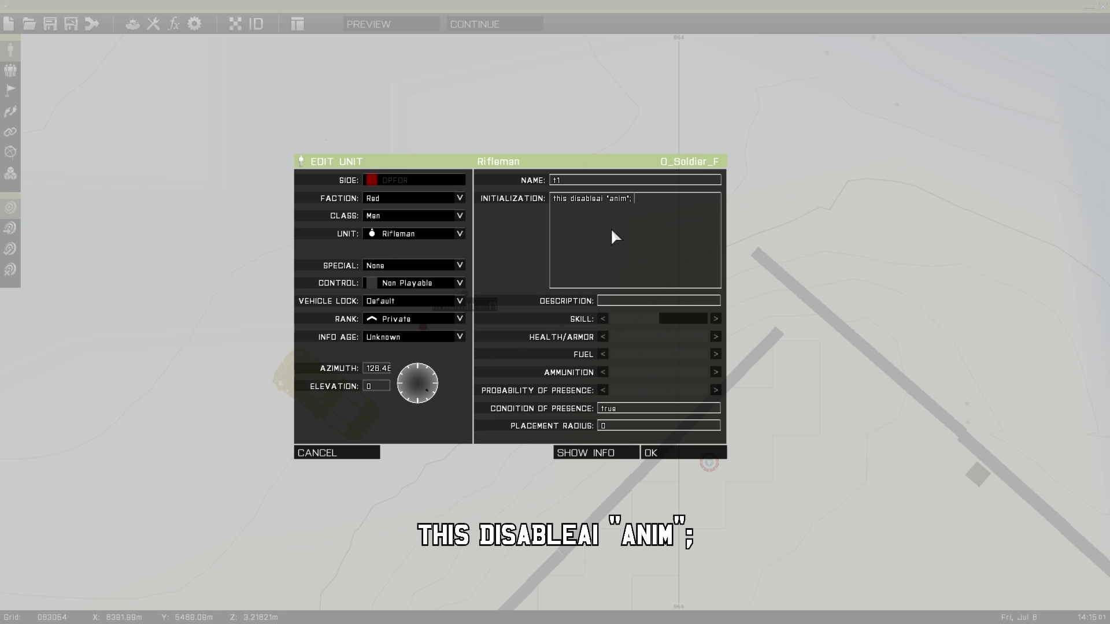
key(ctrl+a)
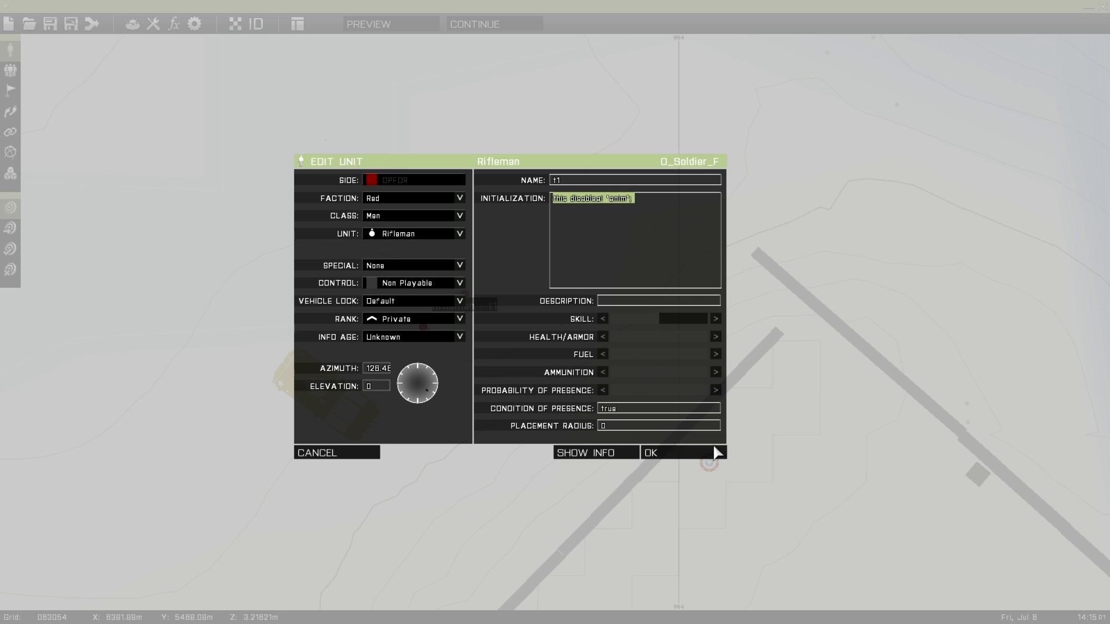
click(698, 454)
Give the second rifleman the initialization this disableai "anim"; and nudge the Ifrit slightly away from the riflemen
double_click(429, 331)
click(599, 234)
text(this disableai 'anim';)
click(643, 453)
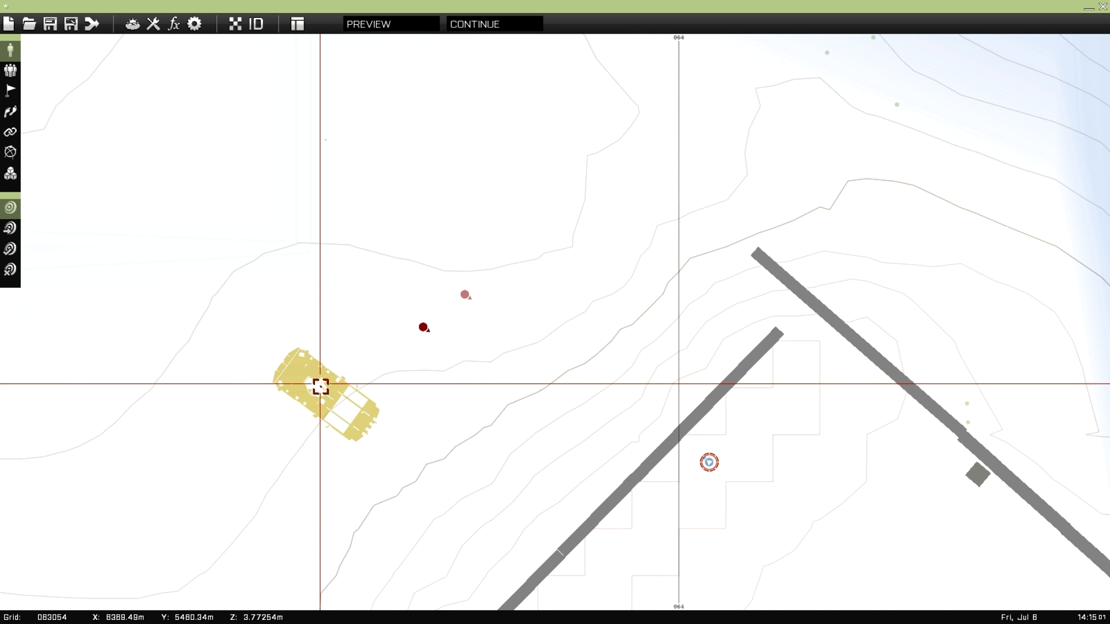
drag(325, 392, 332, 405)
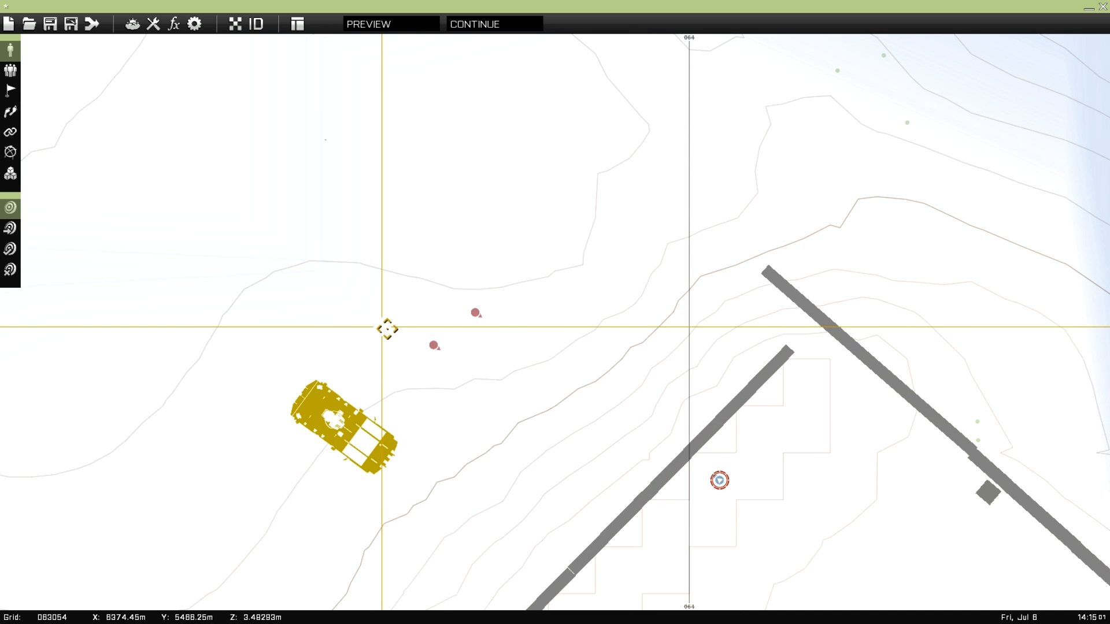
Insert a trigger just northwest of the riflemen and clear its Axis A and Axis B values
click(10, 90)
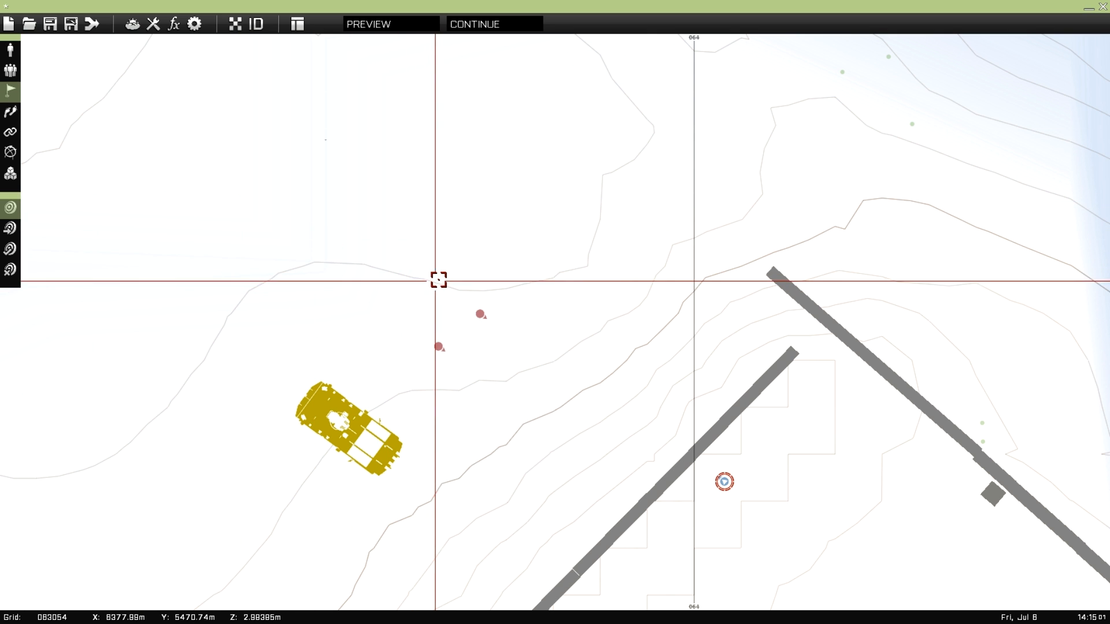
double_click(413, 265)
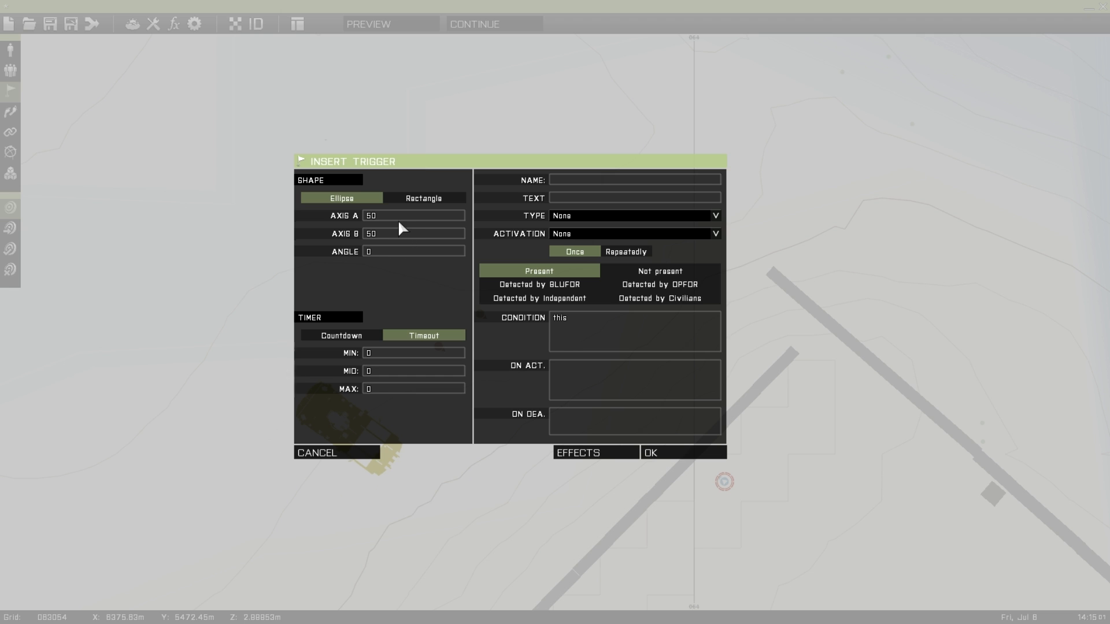
key(BackSpace)
key(Tab)
key(BackSpace)
Give the new trigger the condition !alive t1 and the activation code hint "Target 1 Eliminated"
drag(574, 316, 518, 319)
text(!a)
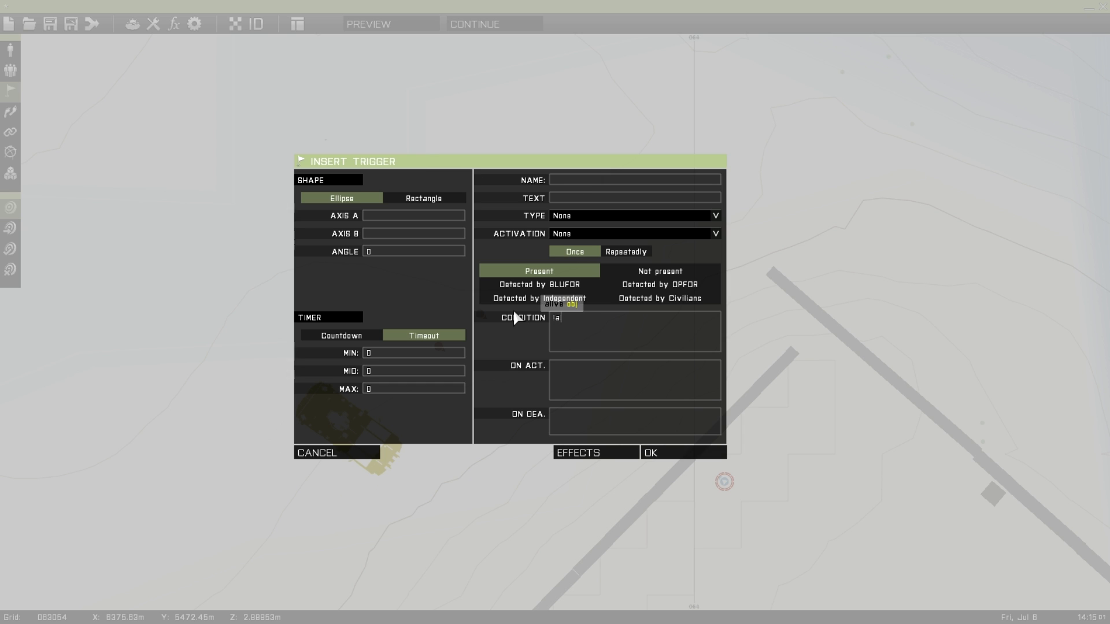
text(live t1)
click(586, 375)
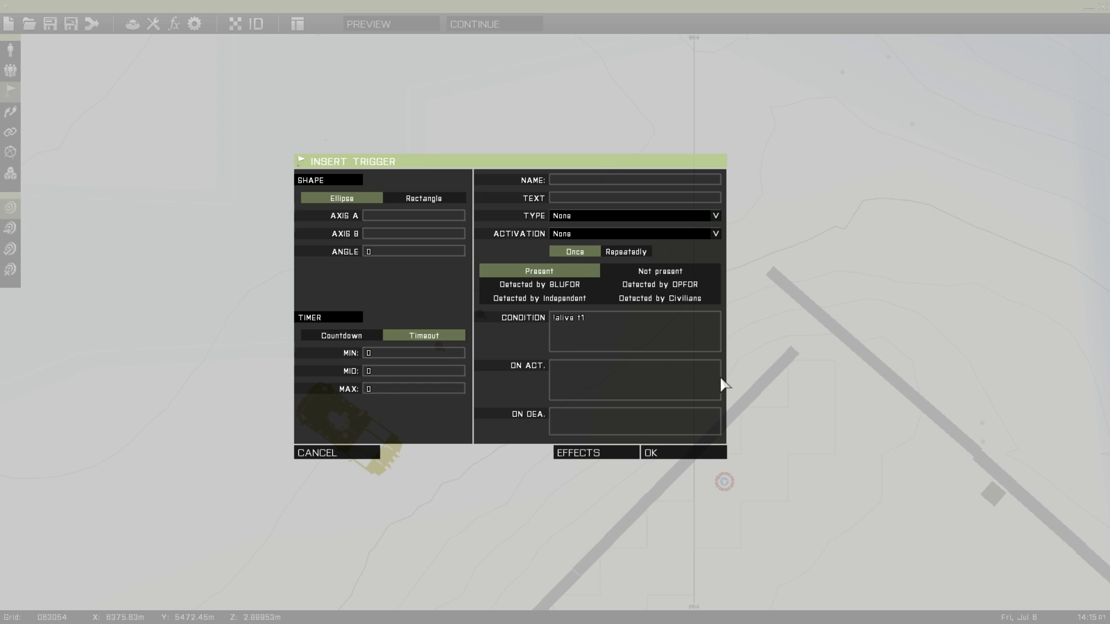
text(hint ')
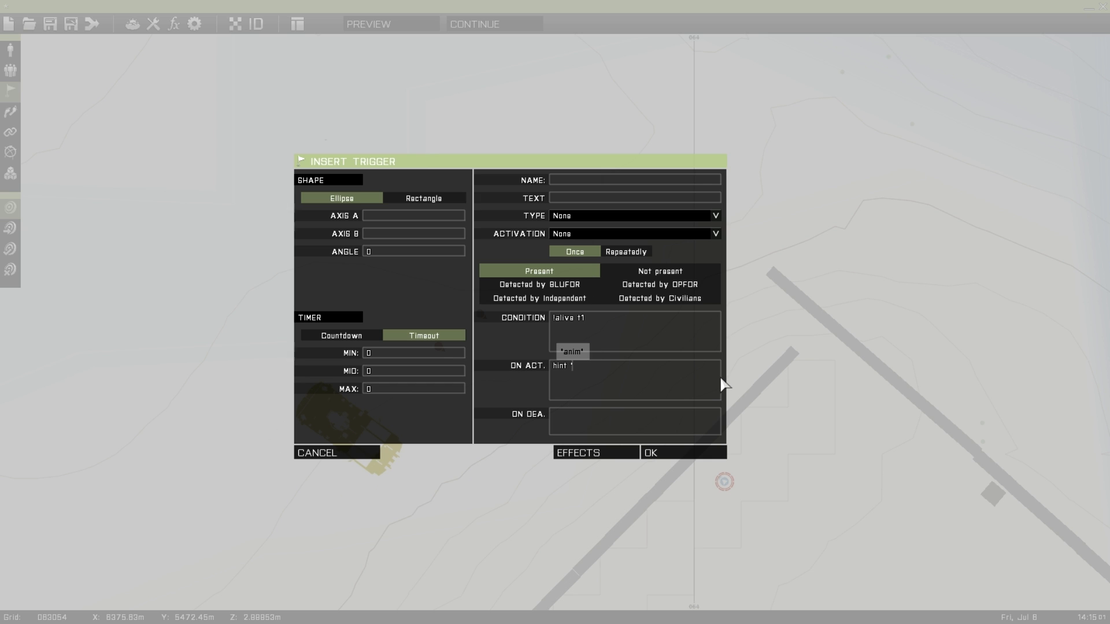
text(Target 1 Eliminated)
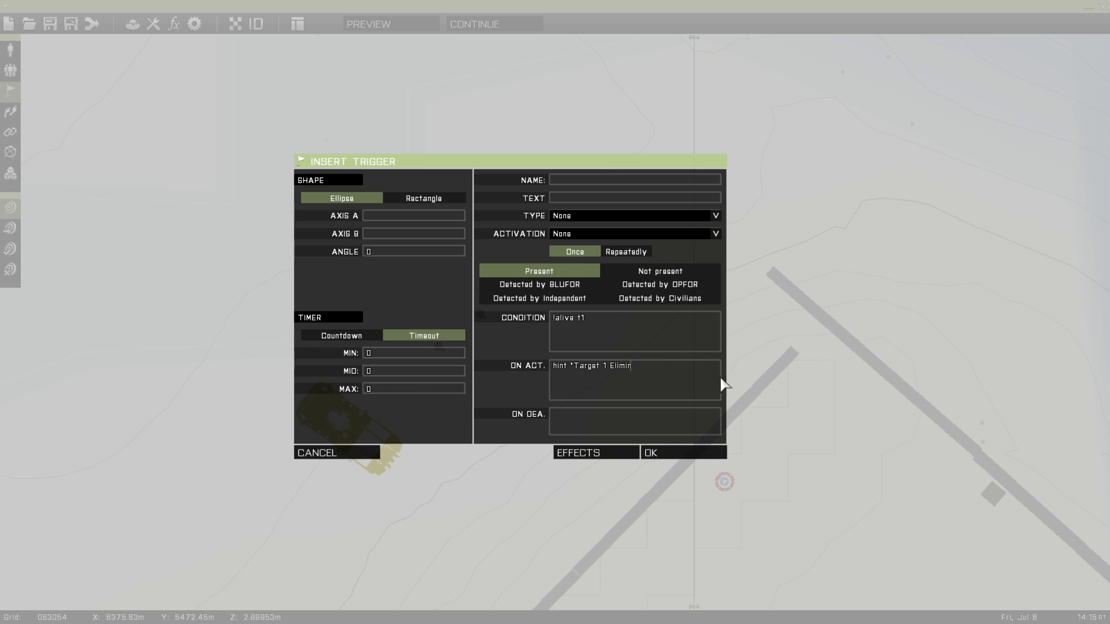
text(')
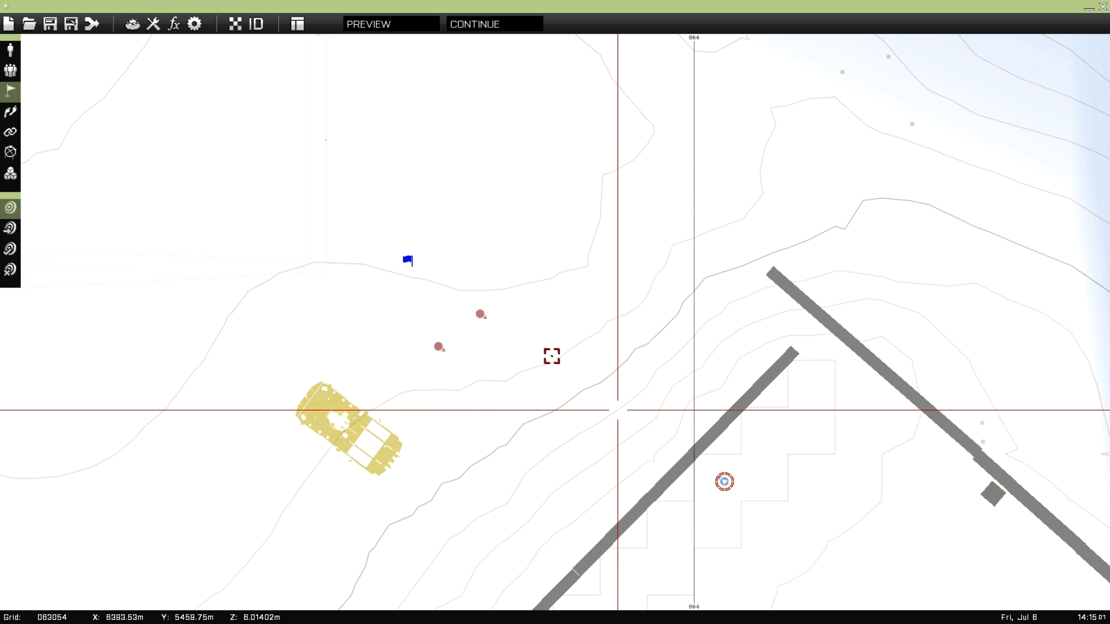
click(665, 454)
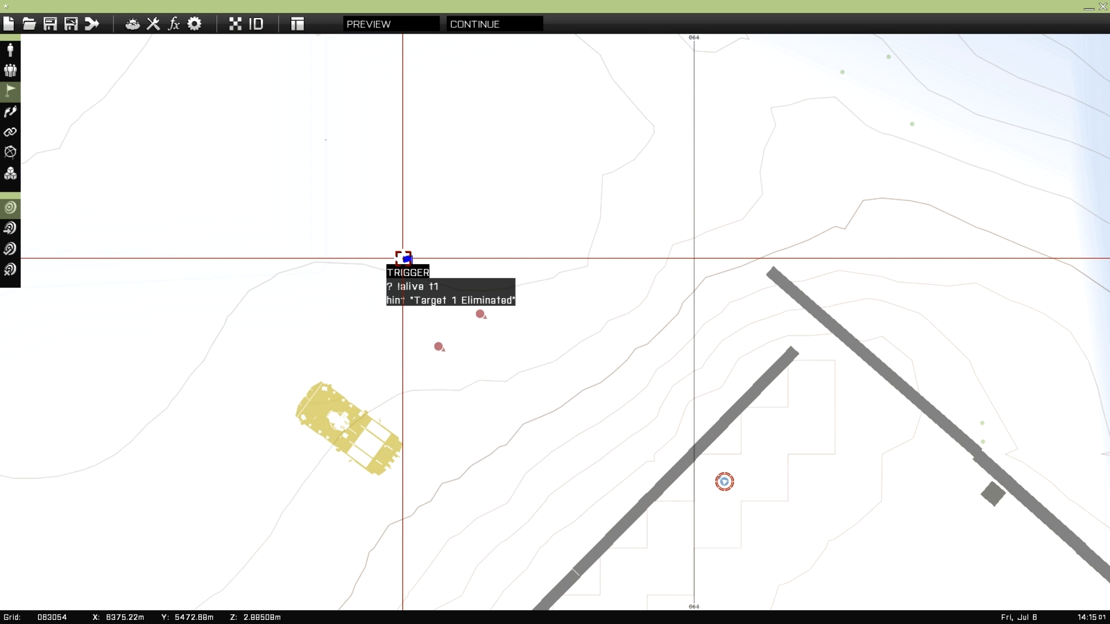
Duplicate the t1 trigger twice toward the Ifrit, adapting the copies to !alive t2 with "Target 2 Eliminated" and !alive t3 with "Target 3 Eliminated"
click(367, 293)
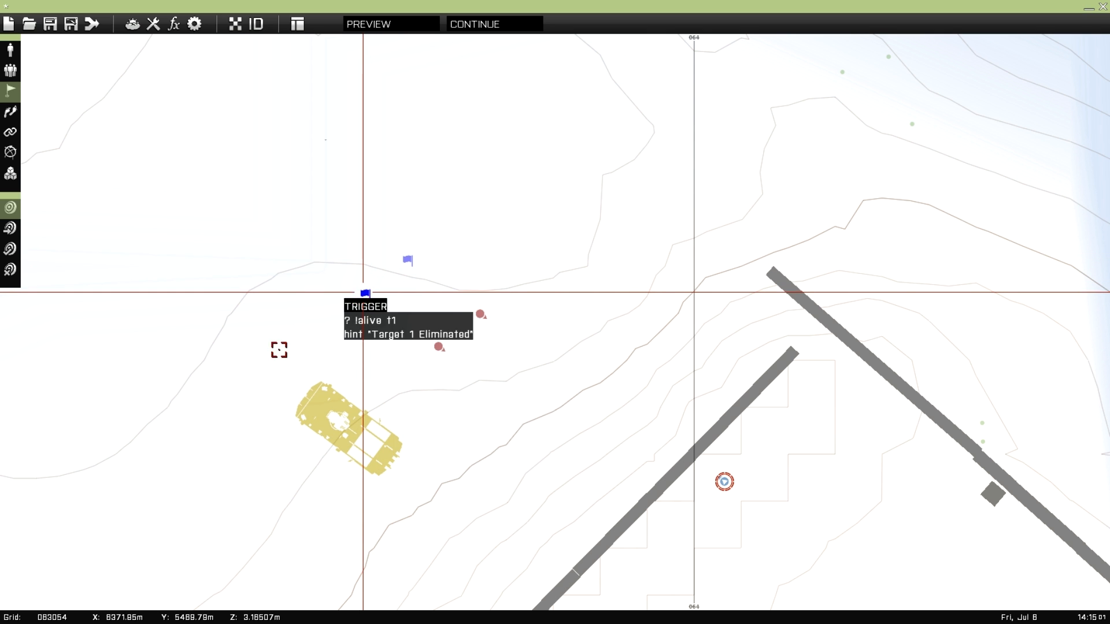
click(269, 370)
double_click(365, 294)
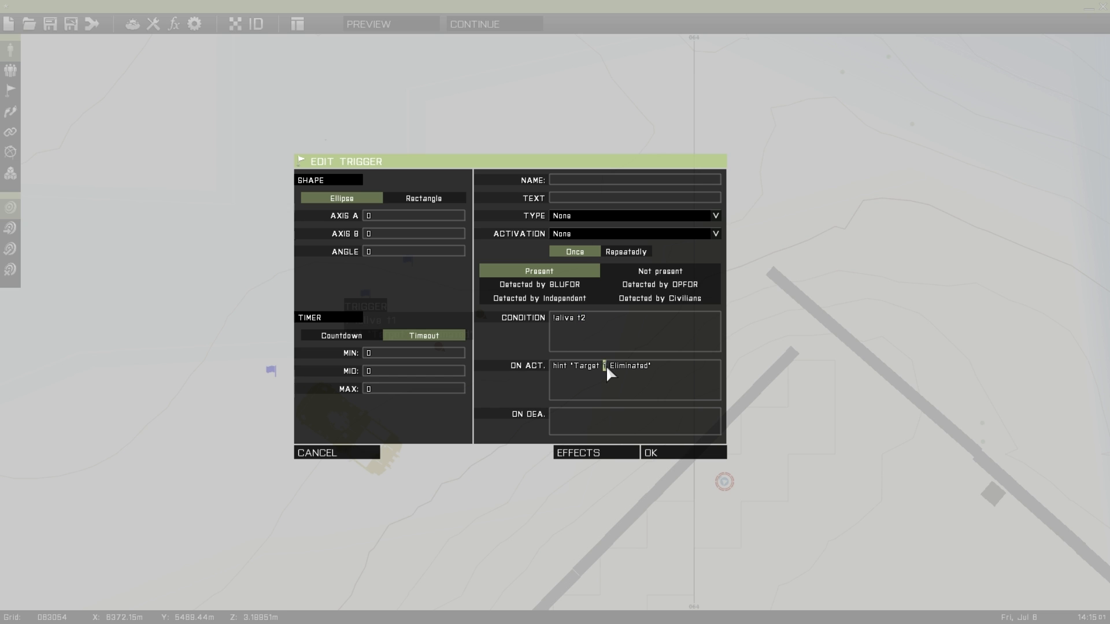
click(668, 457)
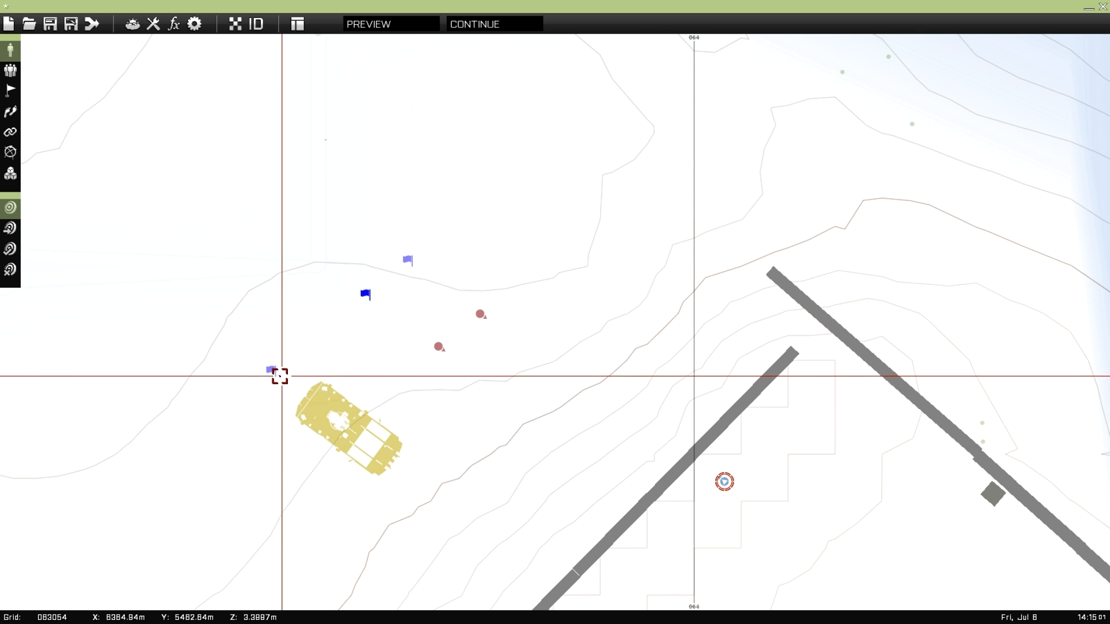
double_click(273, 375)
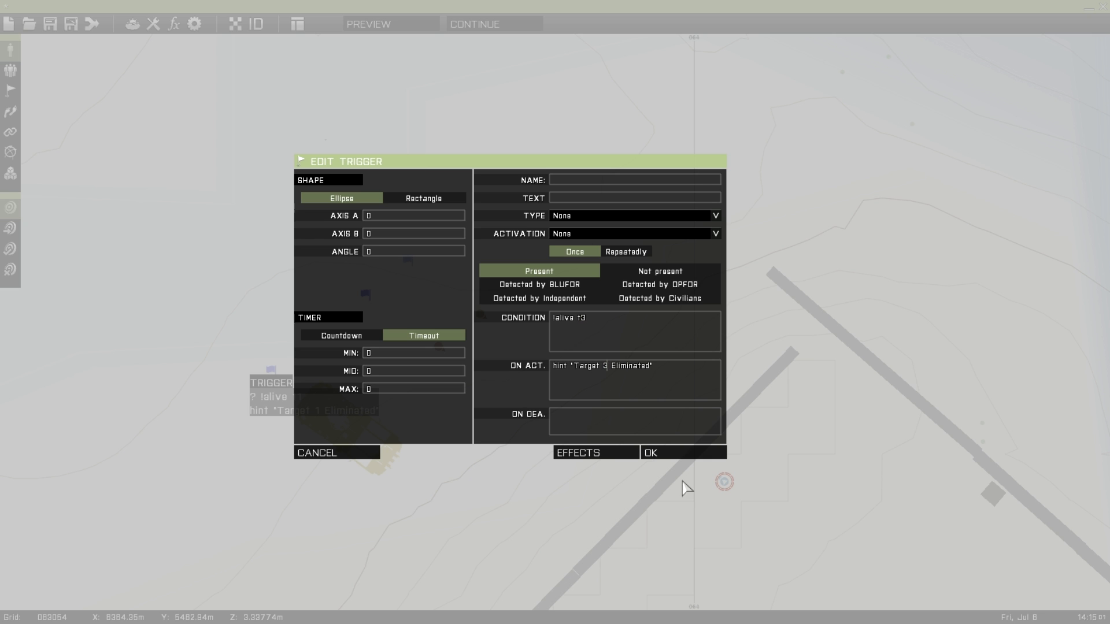
click(677, 454)
Preview the mission and shoot the two riflemen to test their elimination hints
right_drag(544, 467, 585, 404)
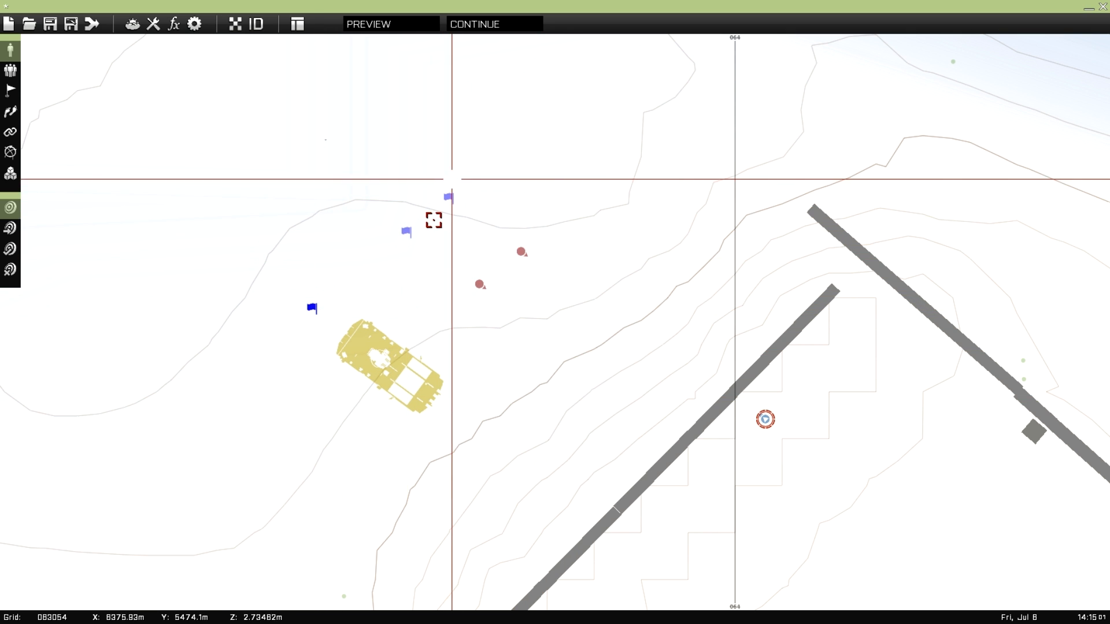
click(364, 24)
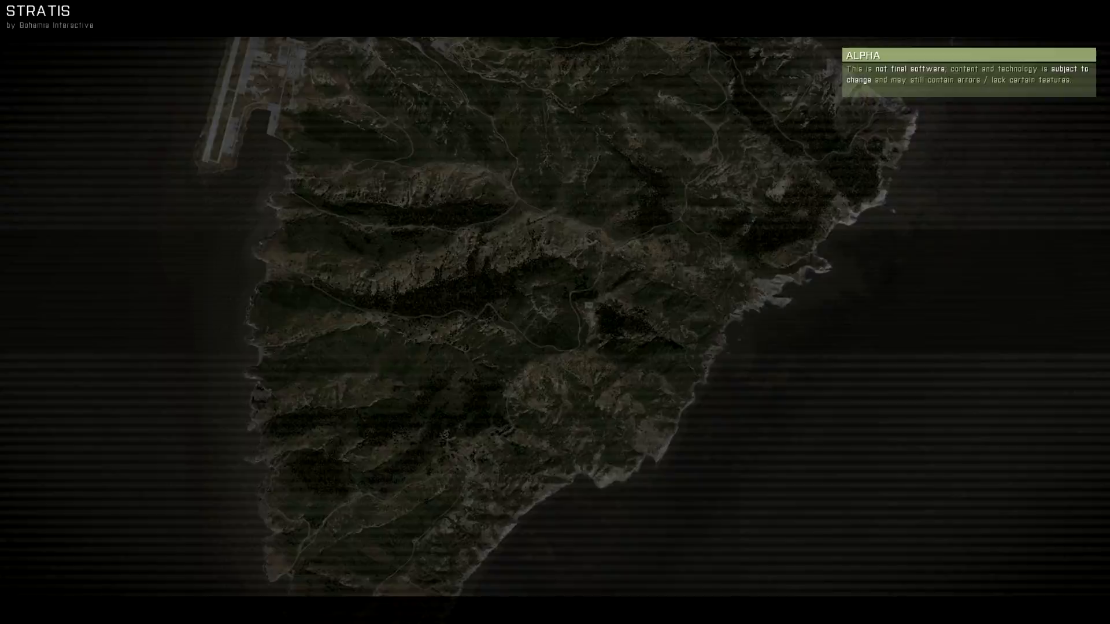
key(KP_Enter)
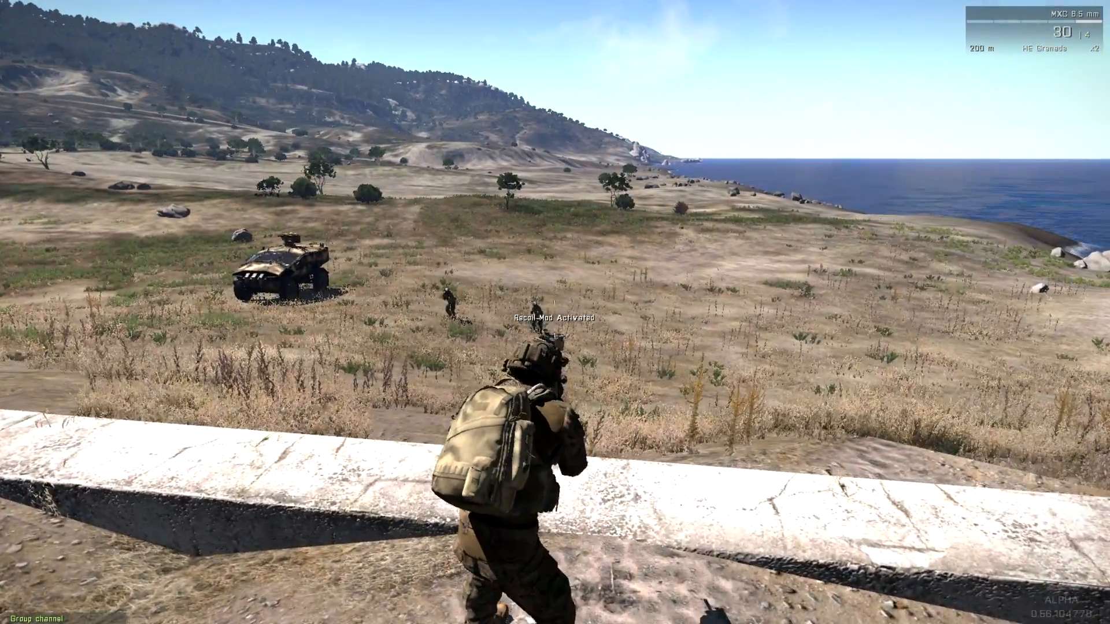
right_click(555, 312)
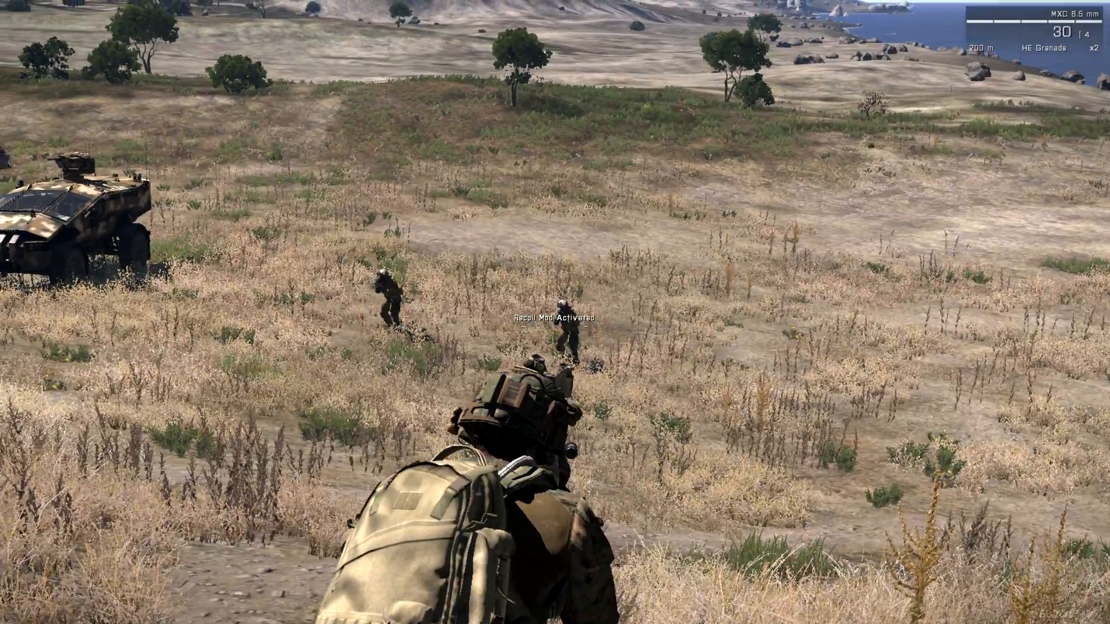
click(555, 312)
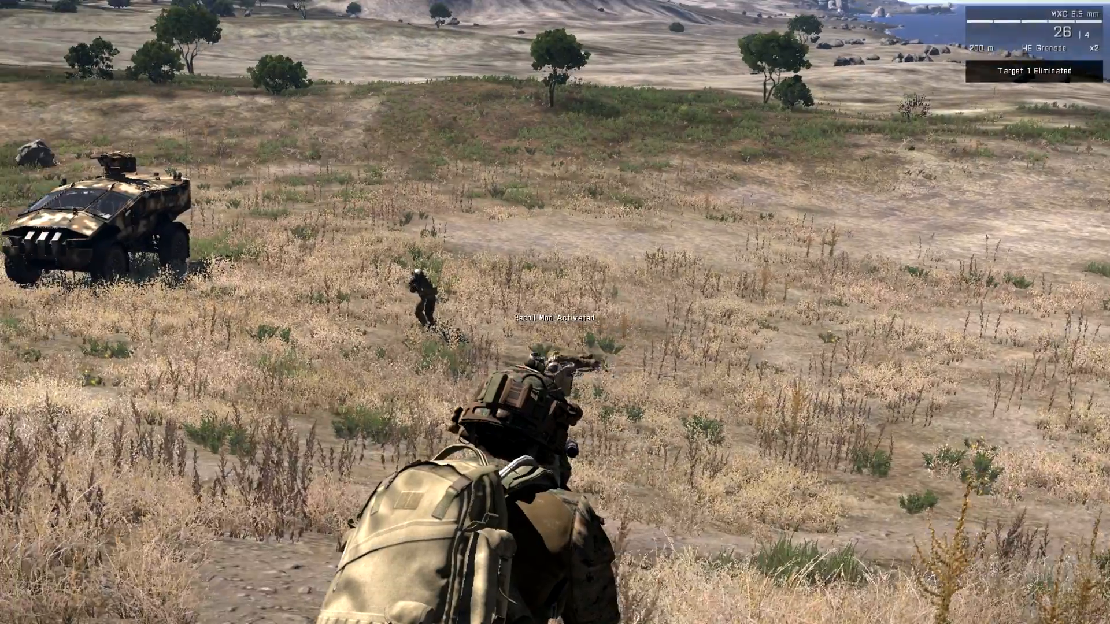
click(555, 313)
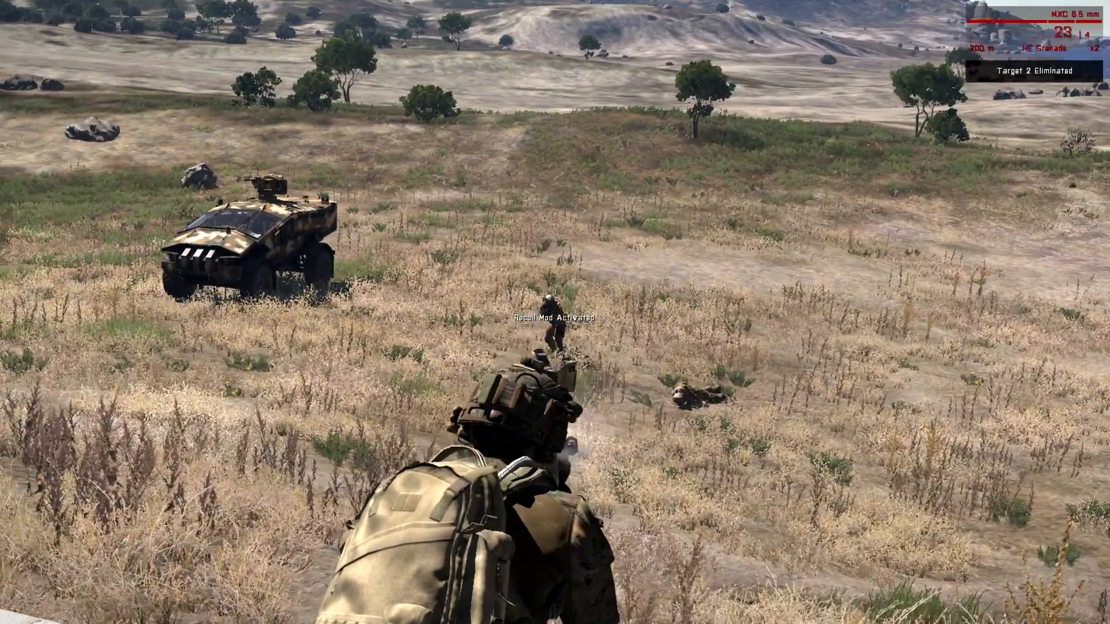
click(555, 312)
Walk the player character forward through the field to the parked Ifrit
key(w)
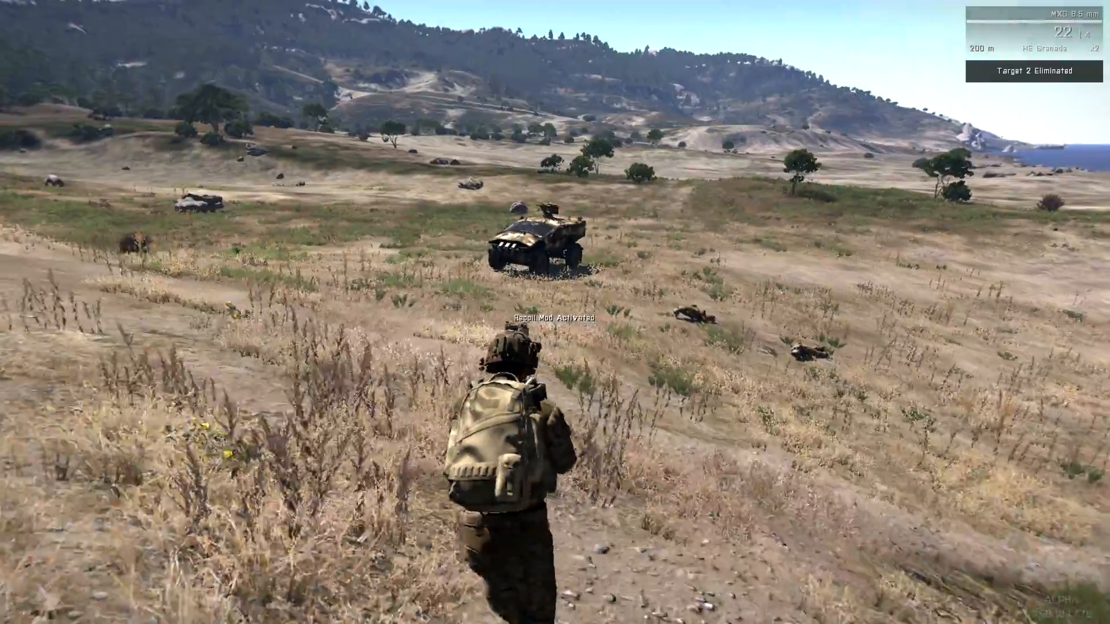
key(w)
key(w)
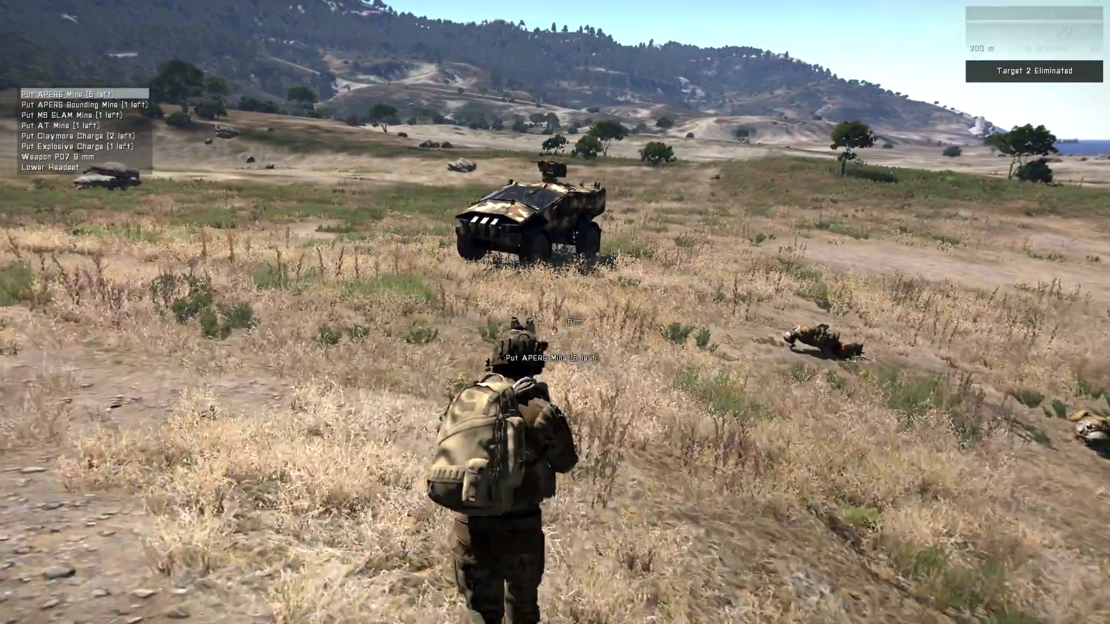
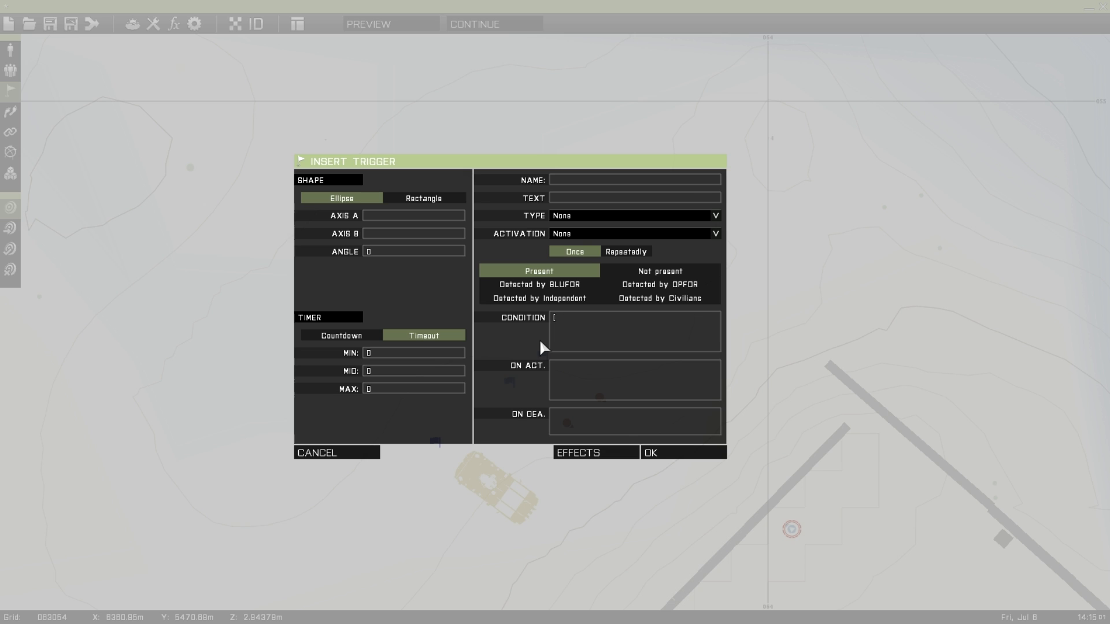
Set the condition of the new trigger to (!alive t1) AND (!alive t2) && (!alive t3)
text(alive t1)
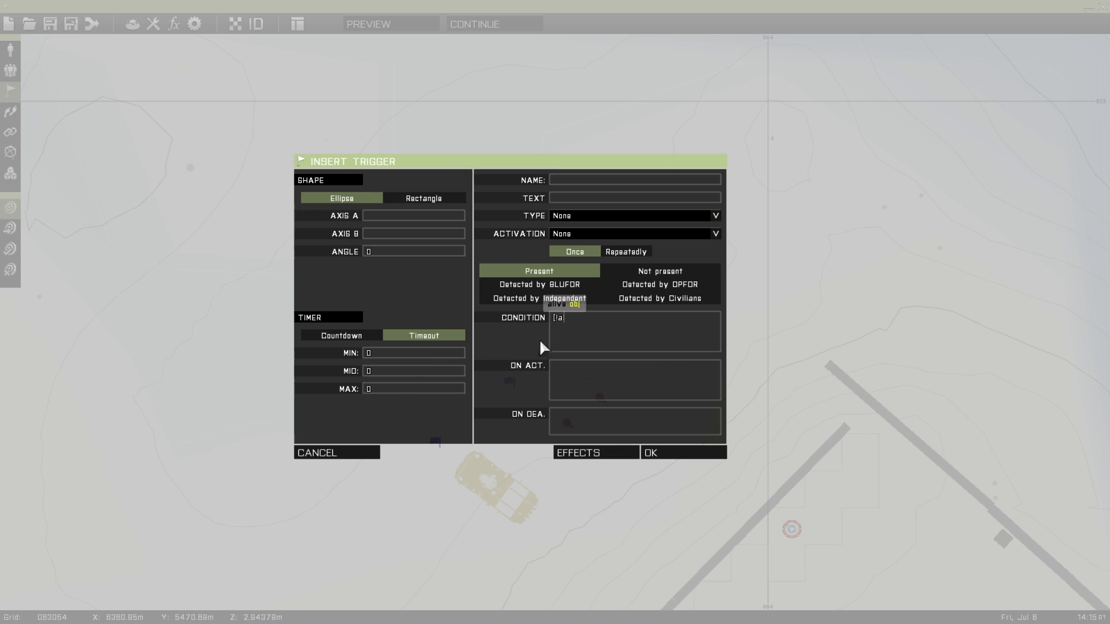
text(})
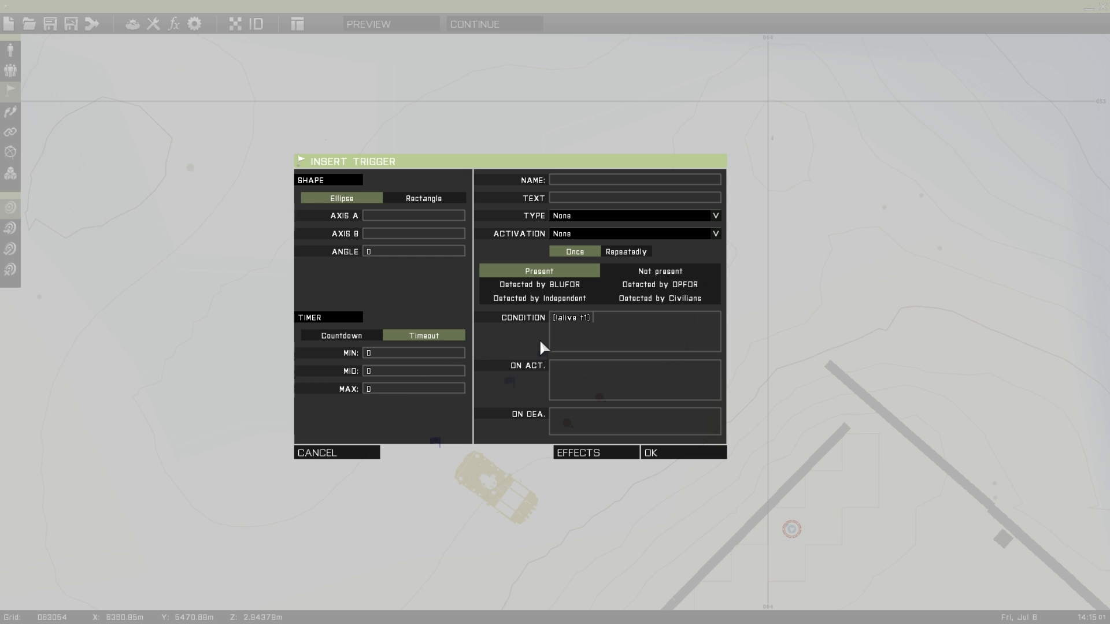
text(AND {!alive t2})
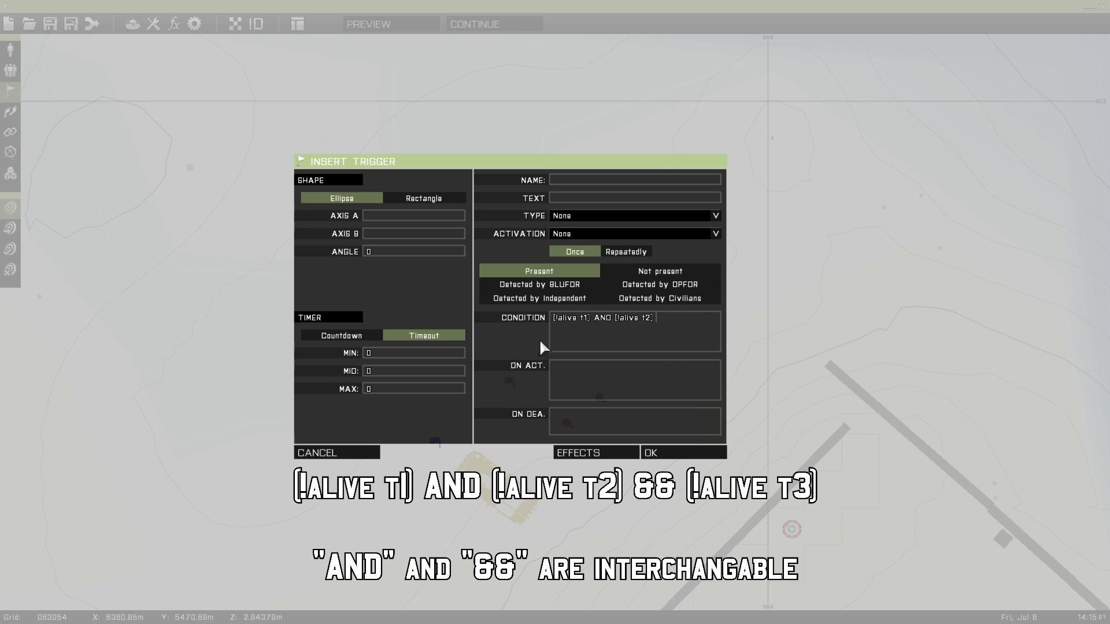
text( && (!alive t3))
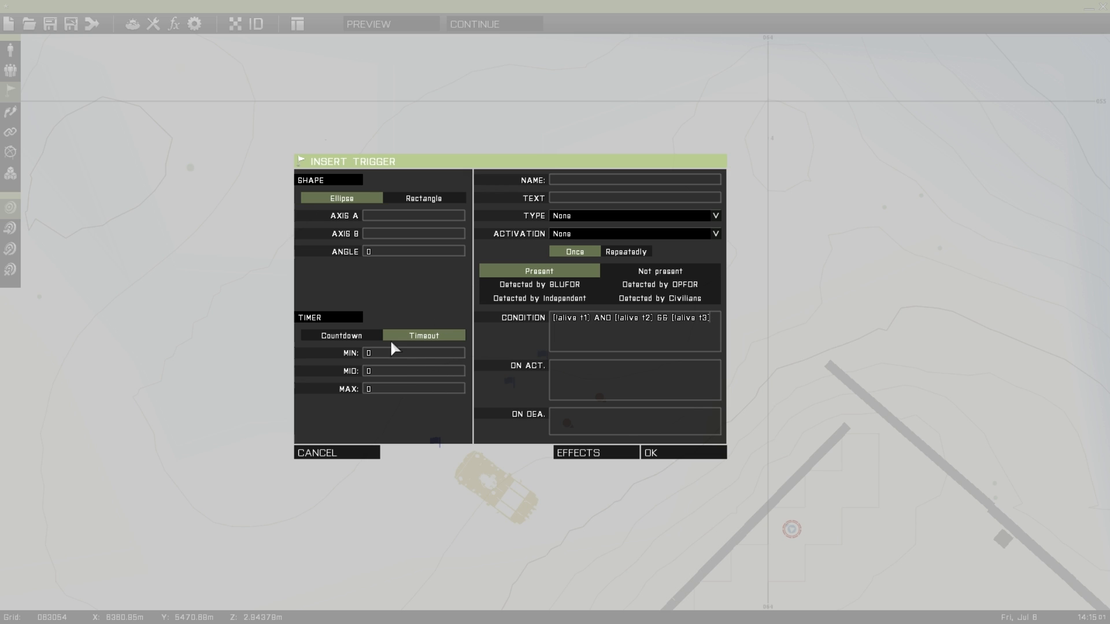
Switch the trigger's timer to Countdown with Min, Mid and Max all set to 3
click(369, 340)
click(380, 355)
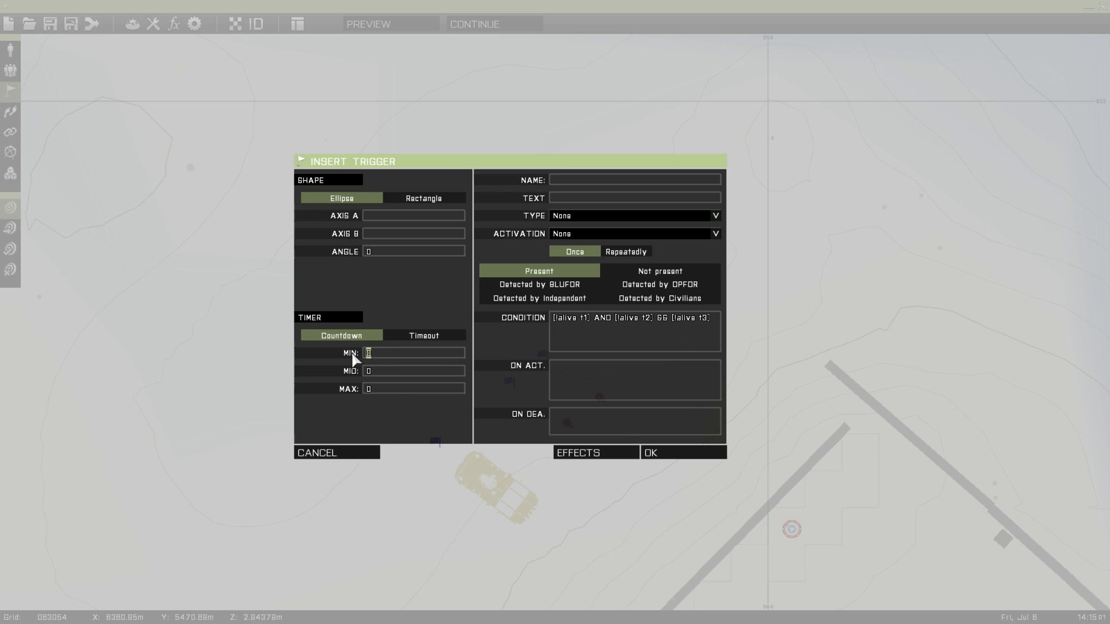
text(3)
click(381, 371)
text(3)
click(399, 392)
text(3)
Set the trigger's activation code to hint "Mission Complete - All Targets Eliminated" and accept the trigger
click(547, 393)
text(hitn)
key(BackSpace)
key(BackSpace)
text(nt)
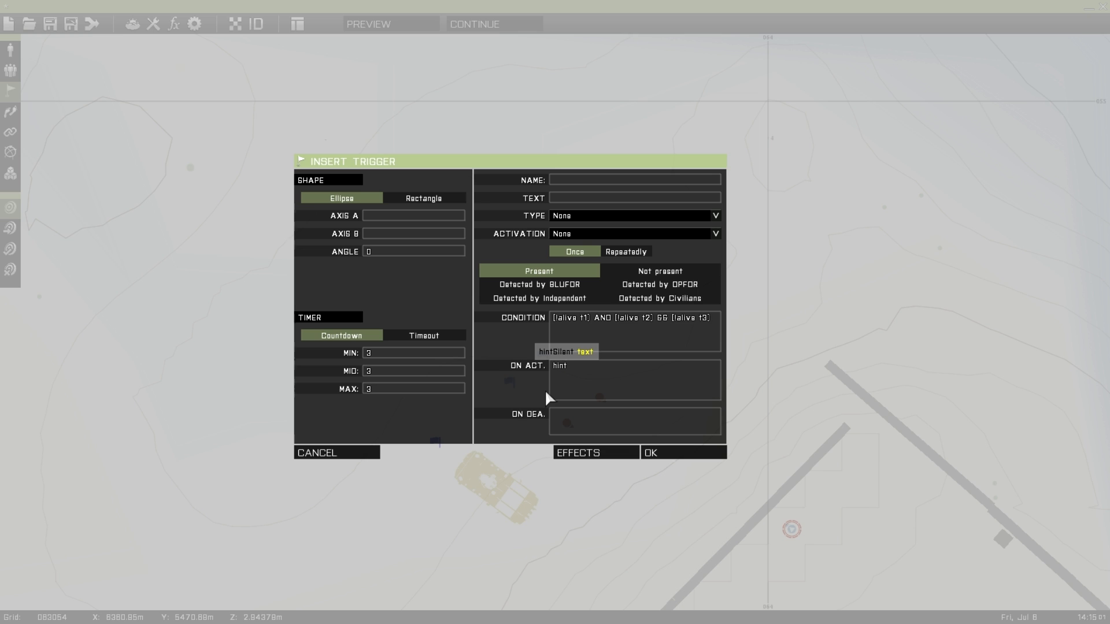
text( "Mis)
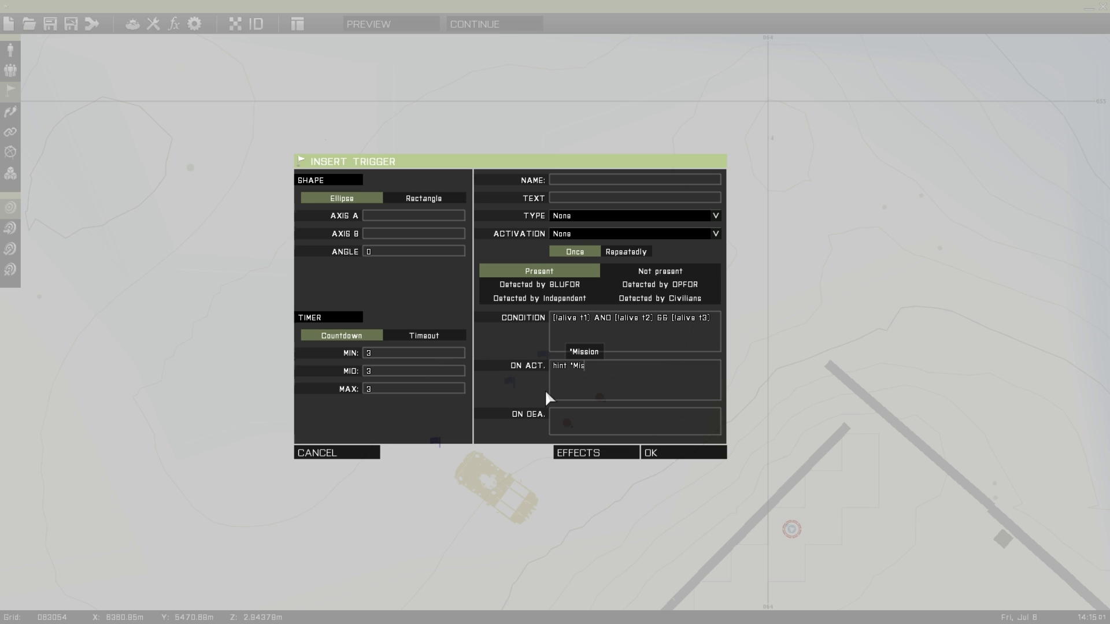
text(sion Comp)
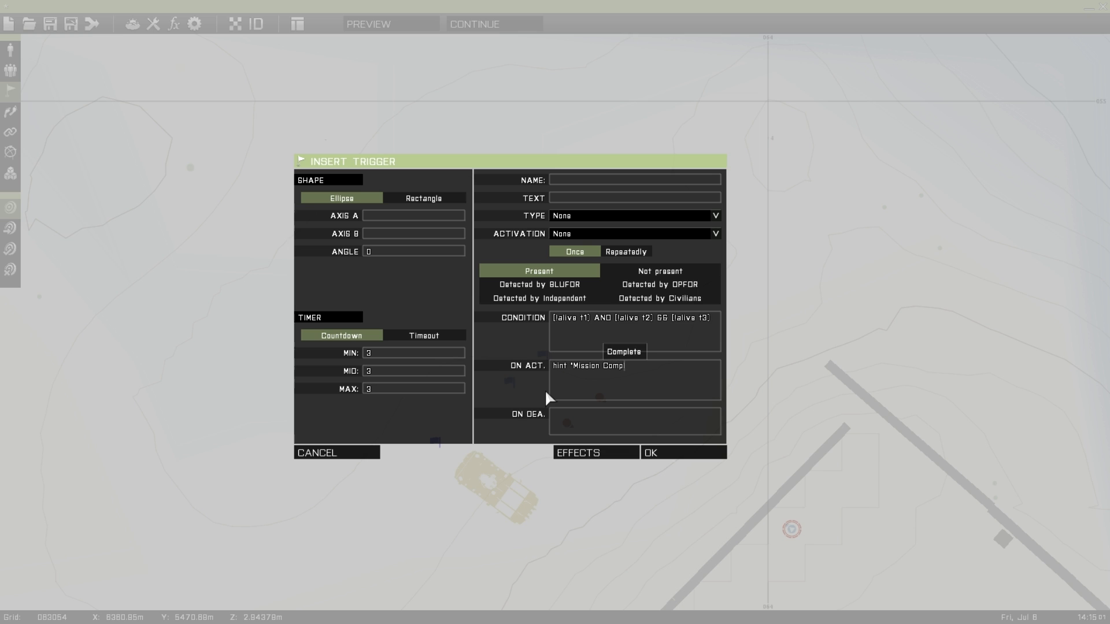
text(lete - A)
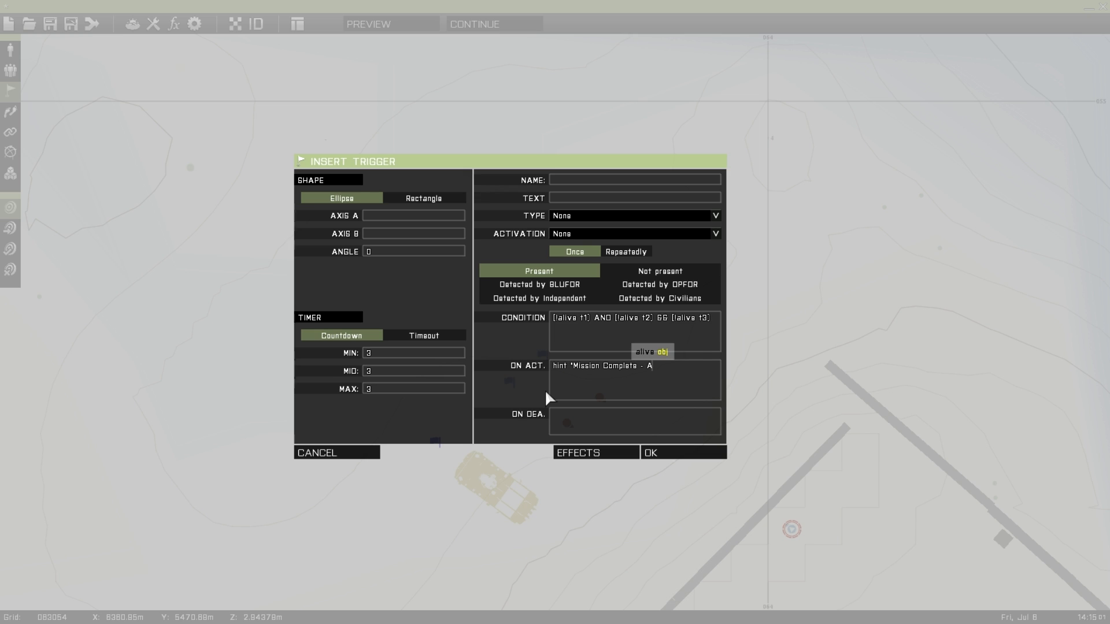
text(ll Targets )
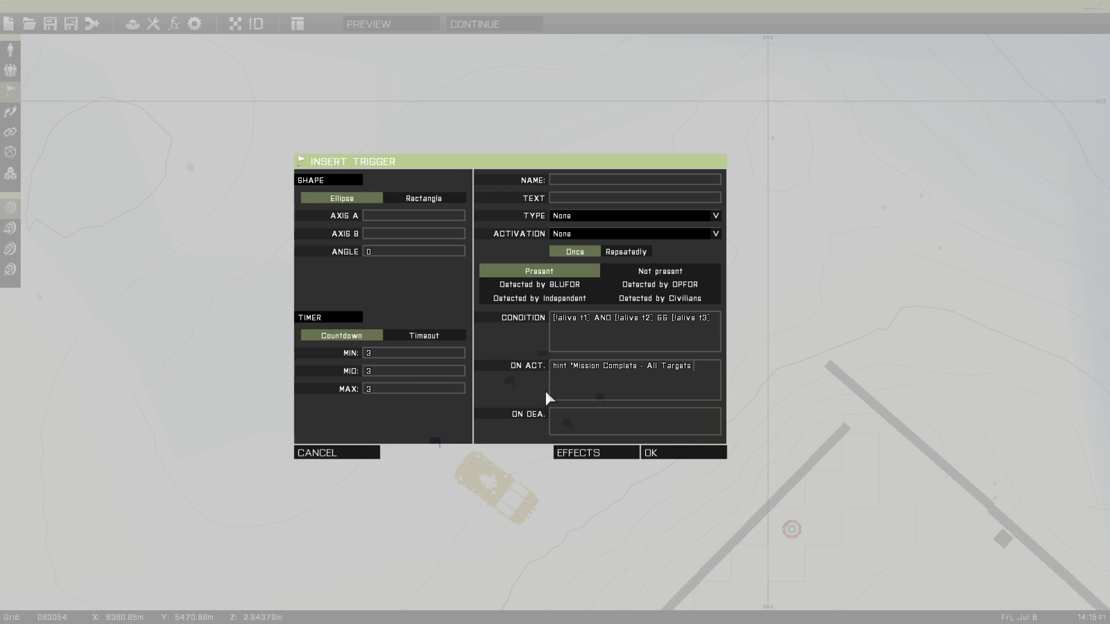
text(Elimiminated)
drag(596, 378, 537, 364)
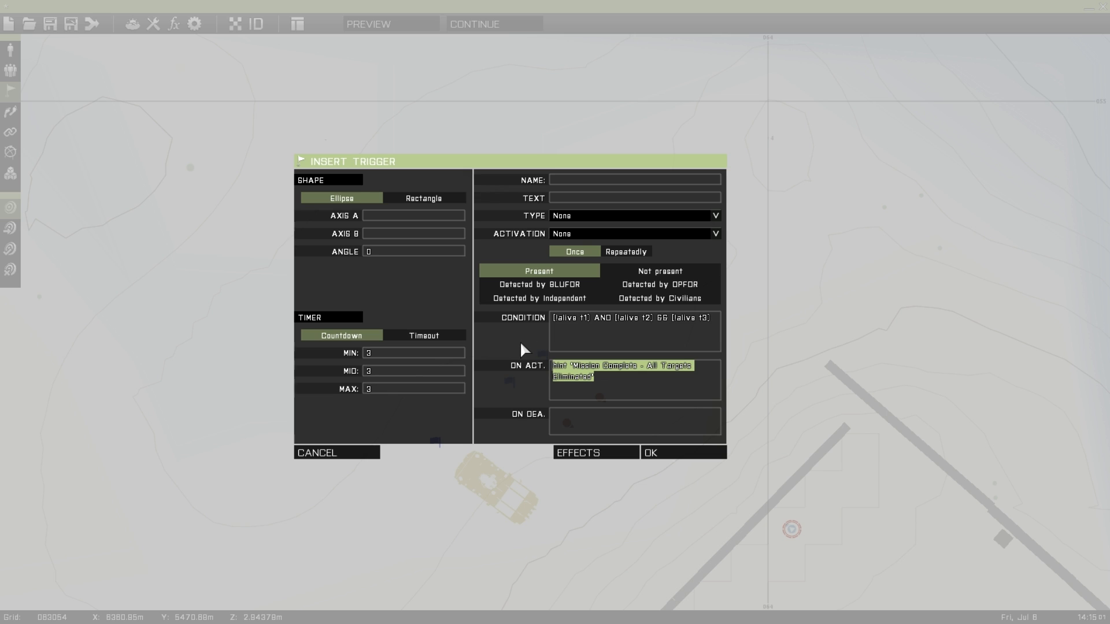
click(652, 453)
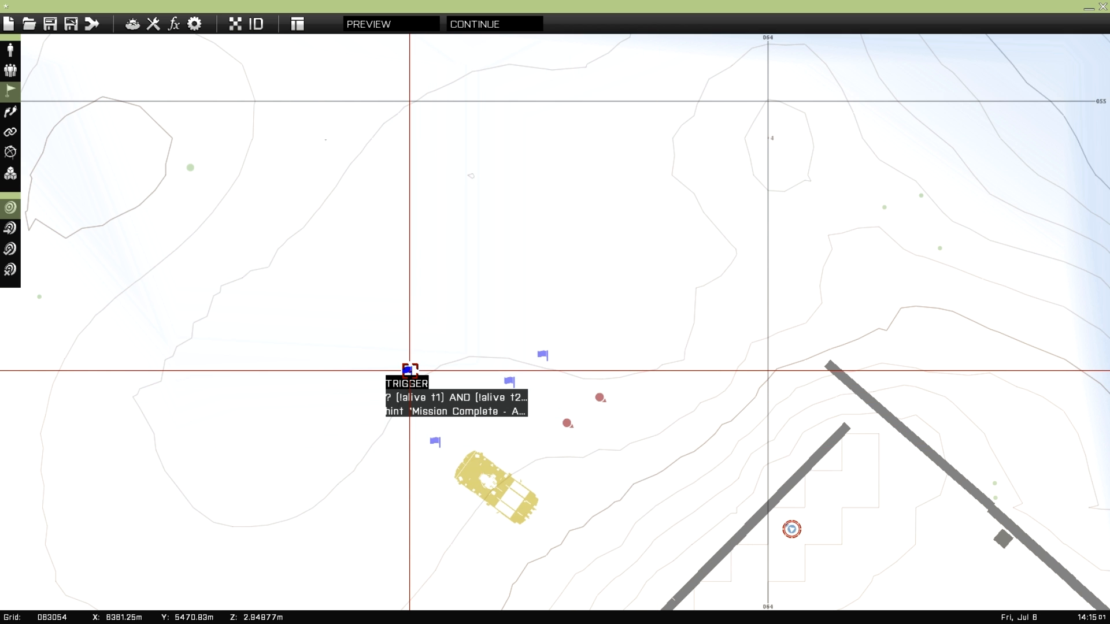
Duplicate the mission-complete trigger just northeast of the original and make the copy type End #1 with empty activation code
drag(409, 370, 445, 347)
key(F1)
double_click(445, 347)
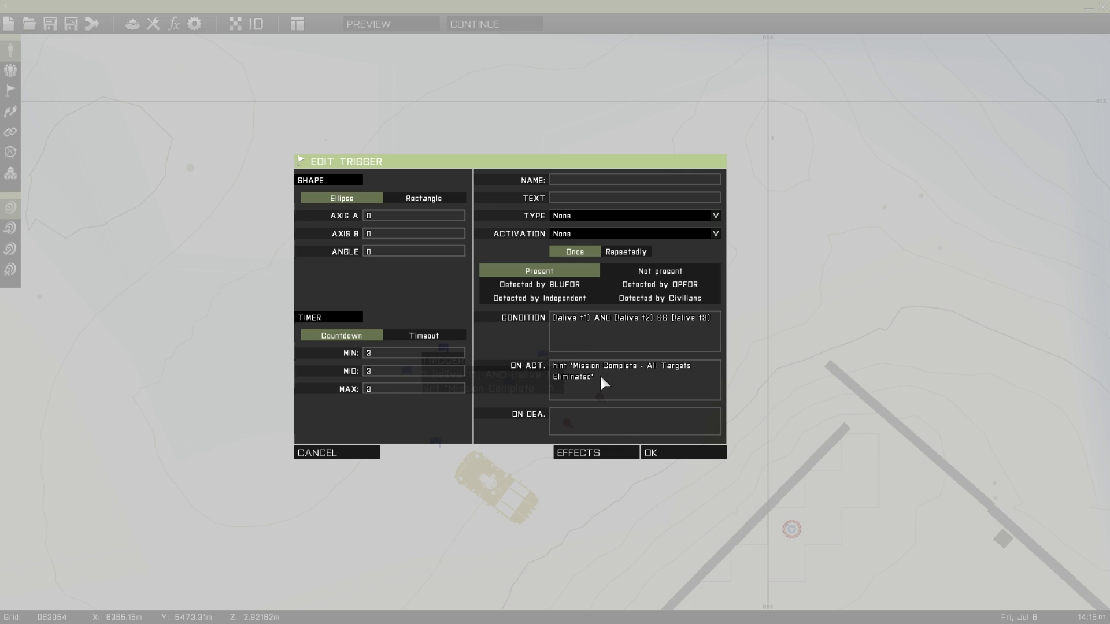
drag(604, 384, 526, 364)
key(Delete)
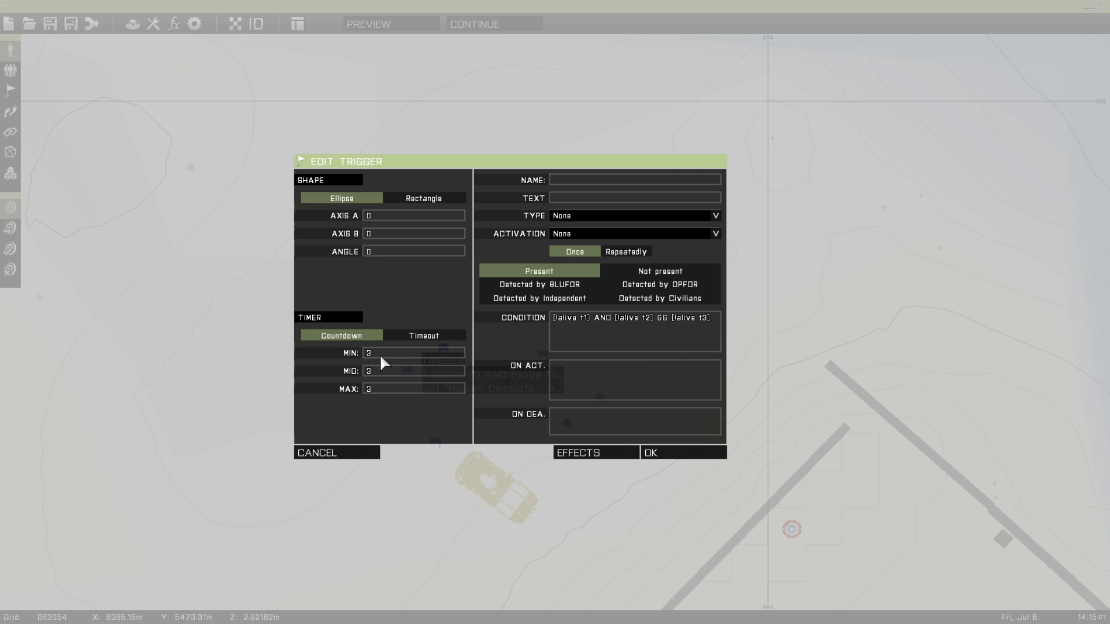
click(592, 218)
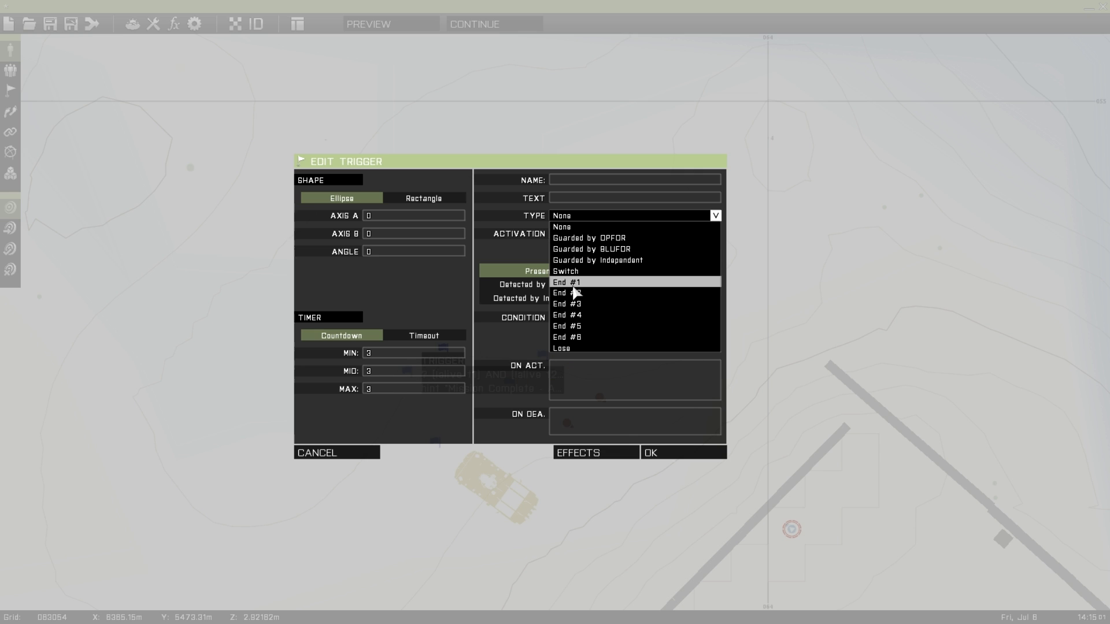
click(573, 286)
Set the End #1 trigger's countdown Min, Mid and Max values to 10
drag(397, 355, 363, 353)
text(10)
text(10)
drag(373, 373, 337, 390)
text(10)
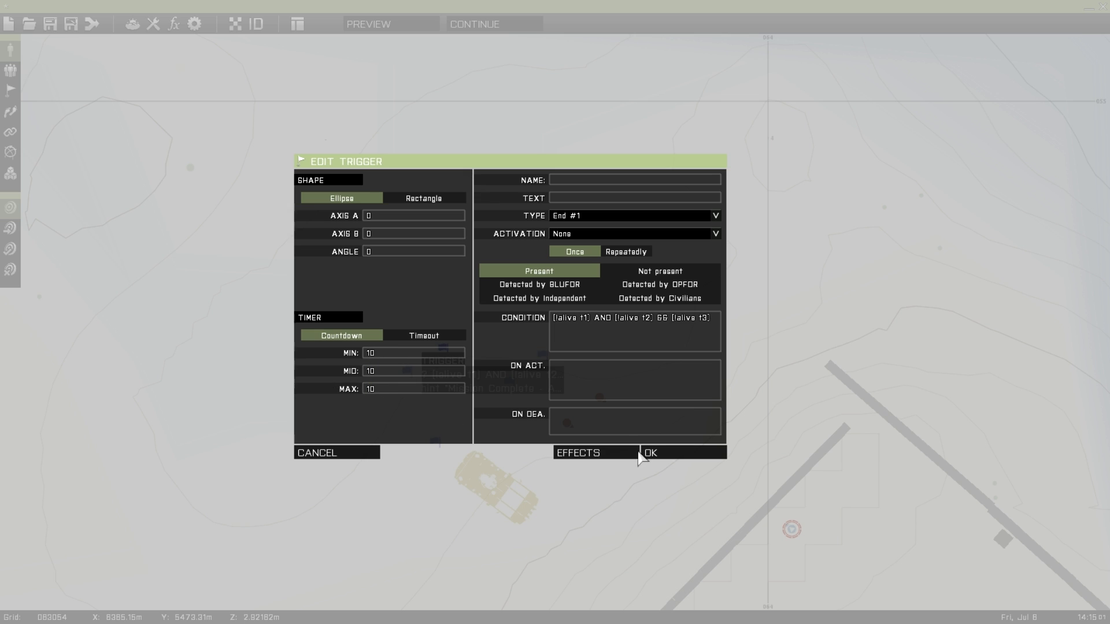
Accept the End #1 trigger, then review the mission-complete trigger's settings and recheck the End #1 trigger's settings
click(649, 457)
mouse_move(490, 386)
mouse_down()
mouse_move(426, 439)
mouse_move(434, 446)
mouse_move(411, 375)
mouse_move(459, 342)
mouse_move(414, 376)
mouse_up()
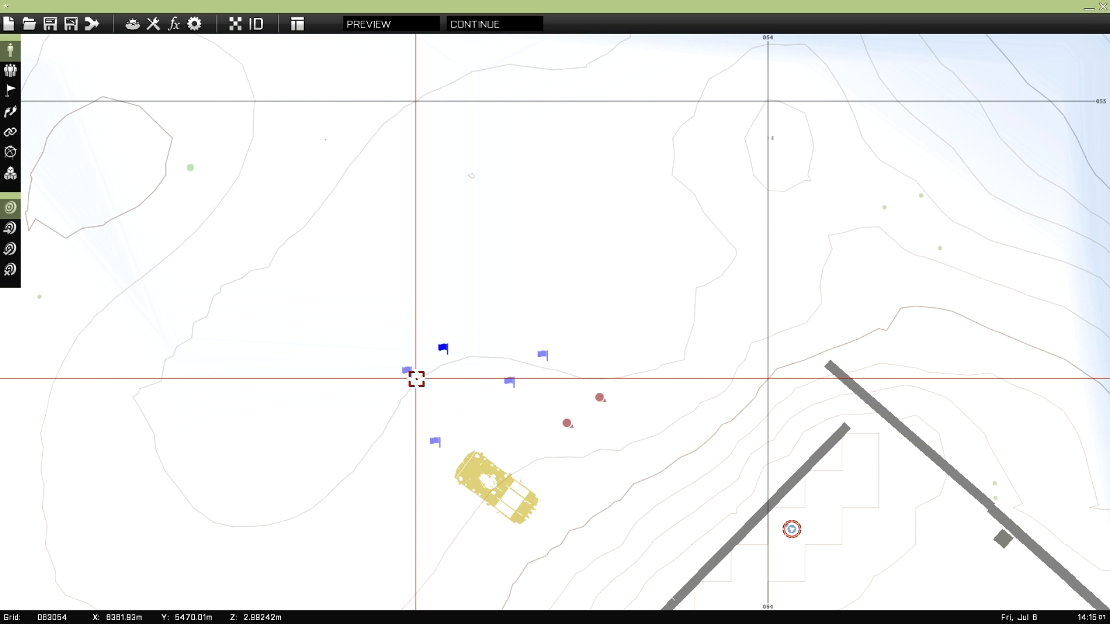
double_click(411, 373)
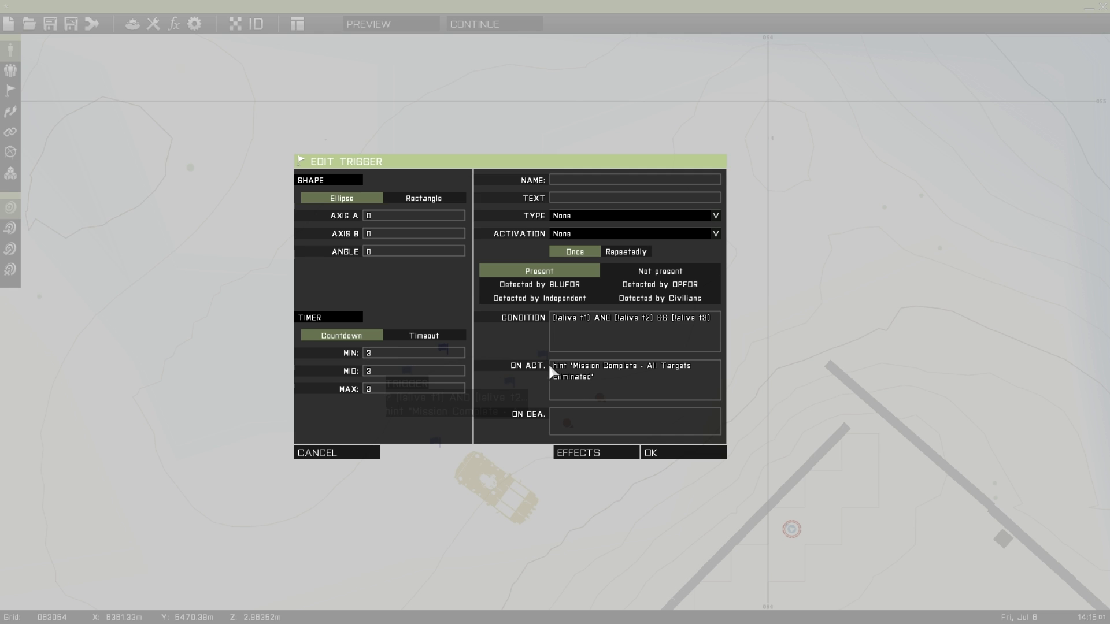
click(676, 453)
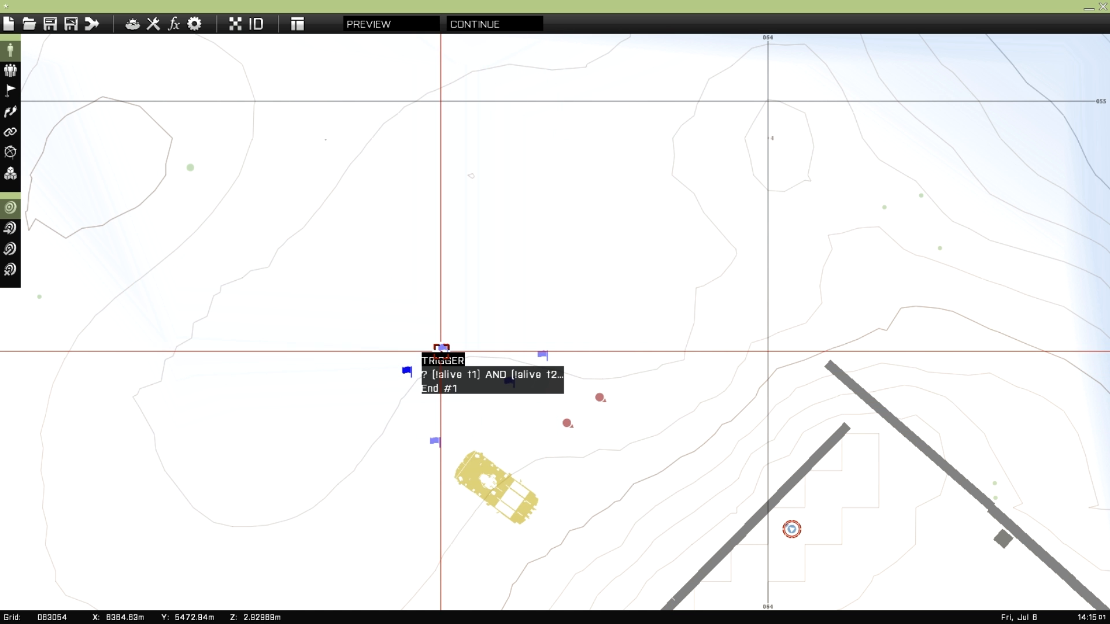
double_click(442, 356)
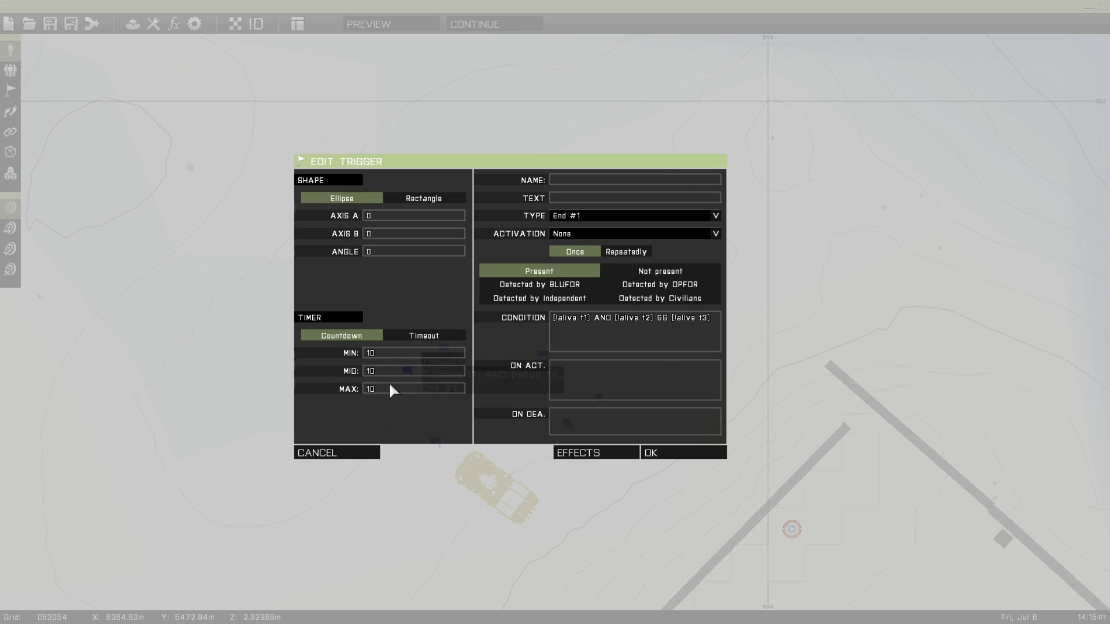
click(669, 454)
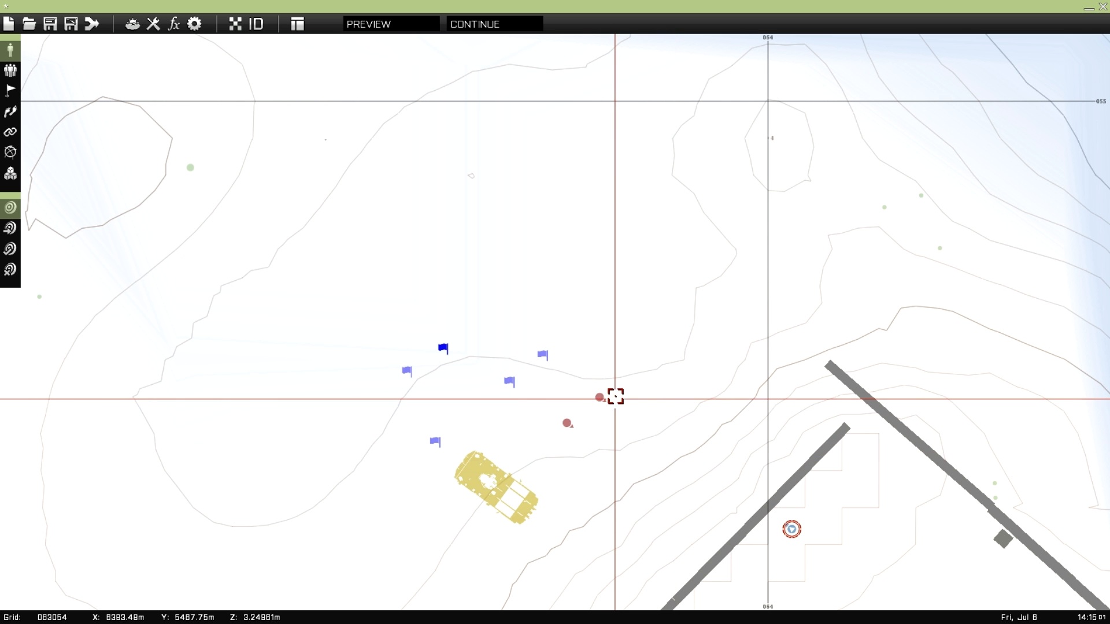
Preview the mission in third-person view and fire grenades at the two infantry targets beyond the wall
click(391, 24)
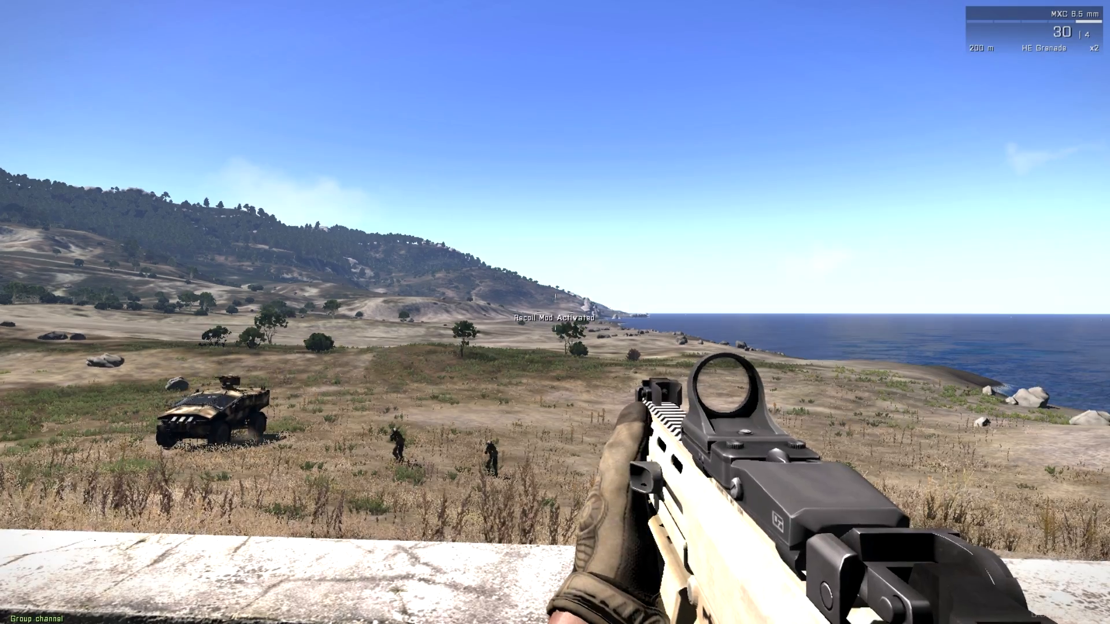
key(KP_Enter)
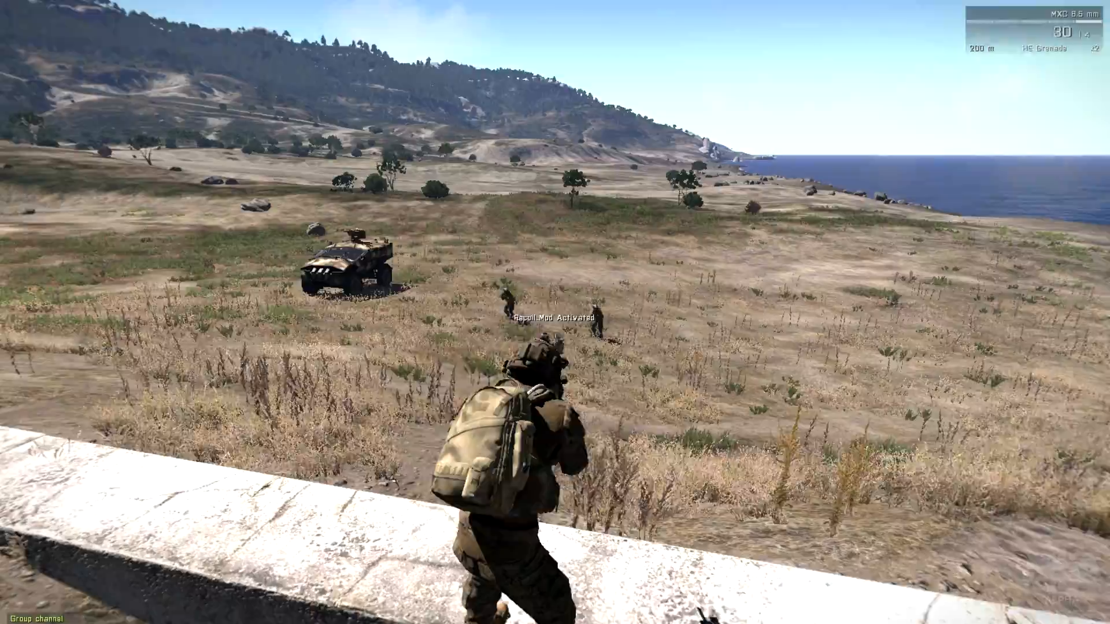
key(s)
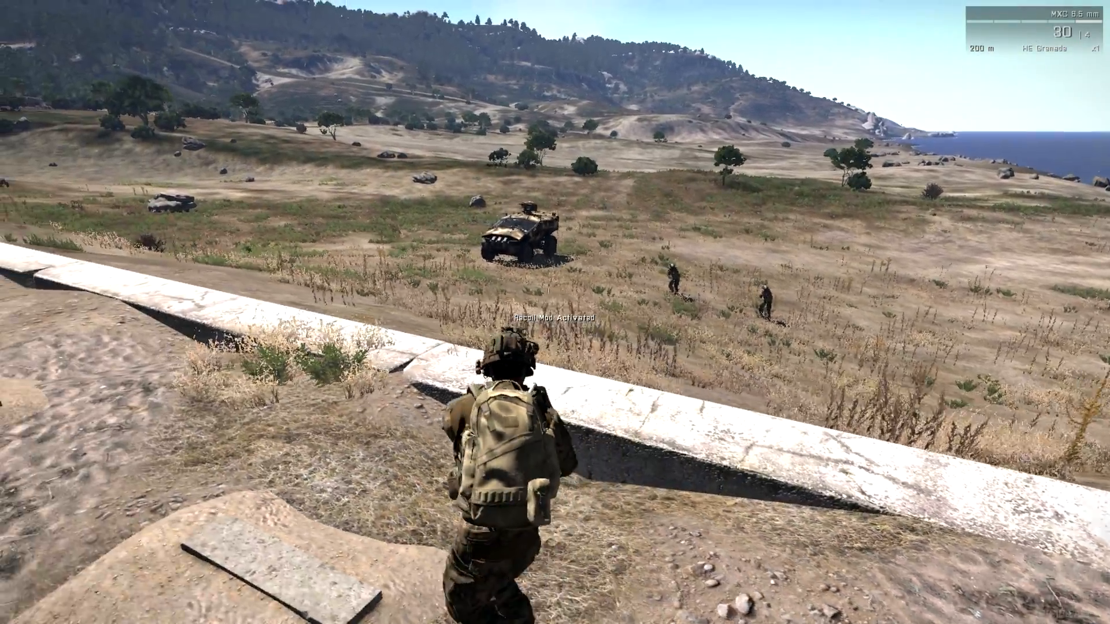
key(a)
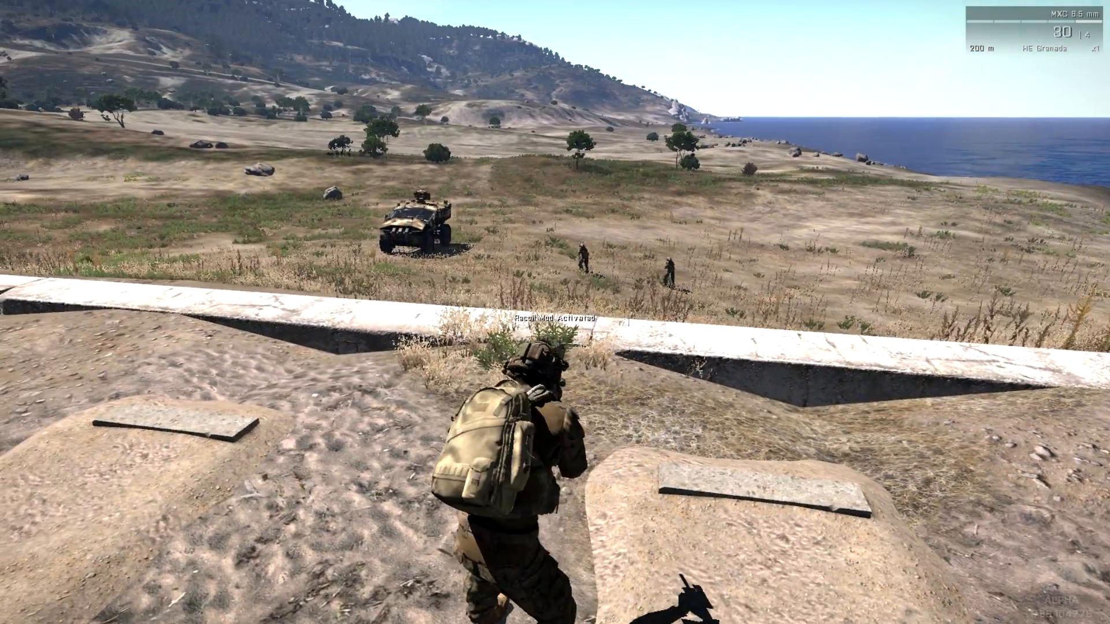
key(w)
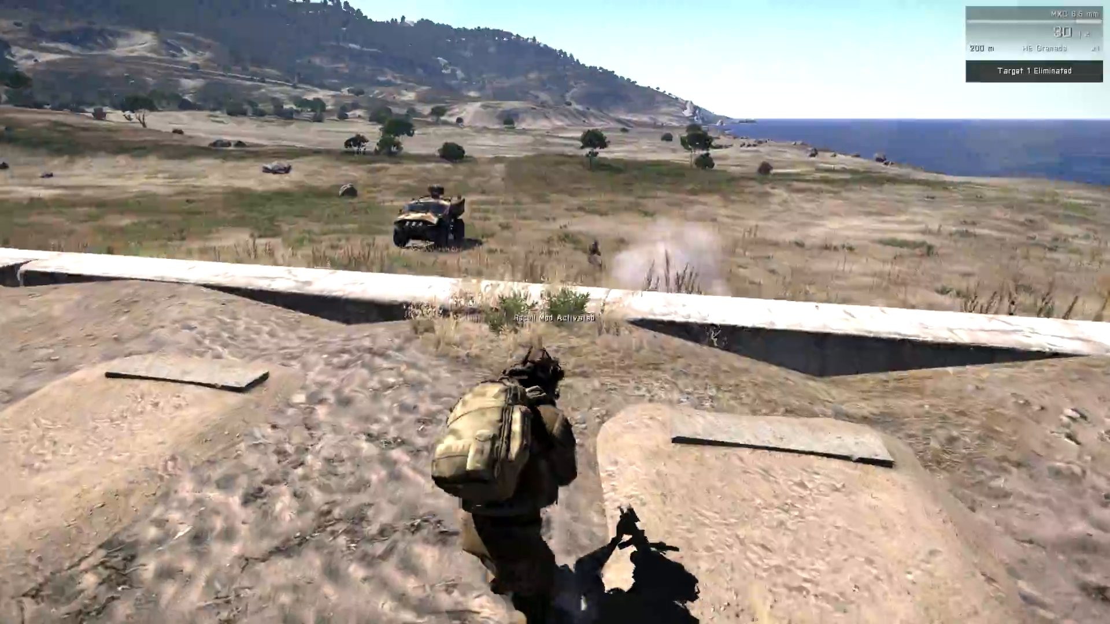
Advance past the wall to the Ifrit HMG and plant an explosive beside it
key(w)
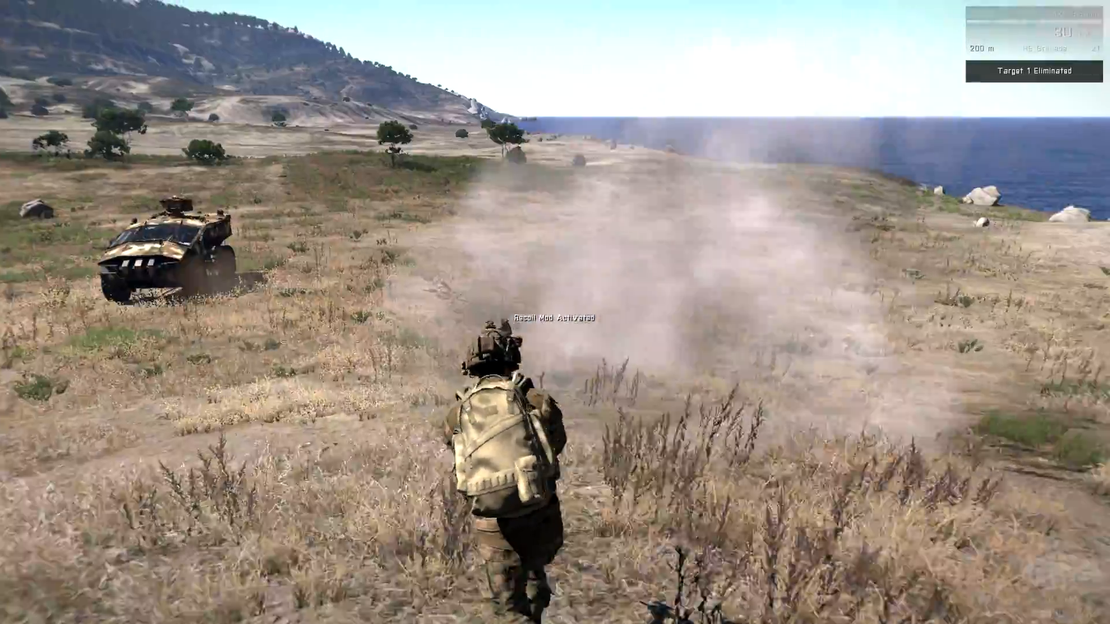
key(w)
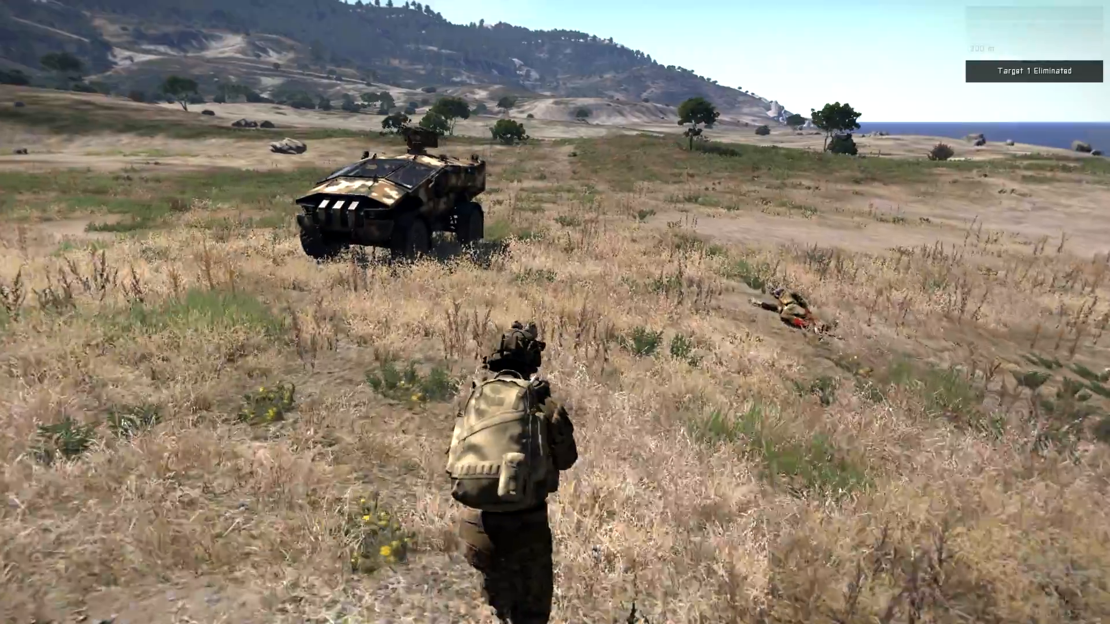
key(w)
scroll(555, 313, down, 4)
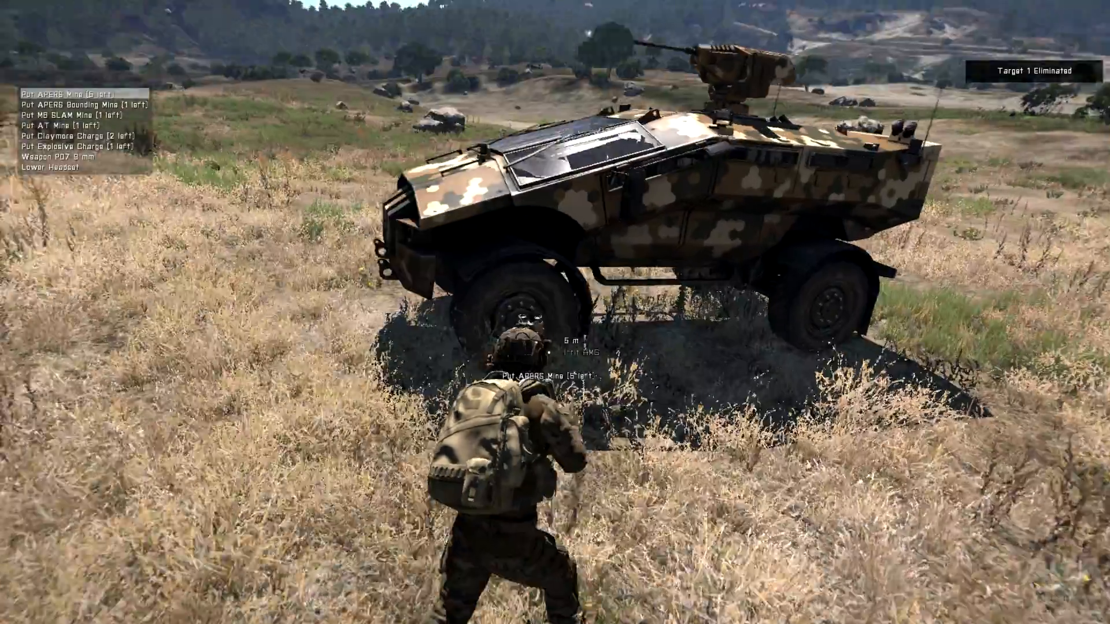
key(w)
scroll(555, 312, down, 2)
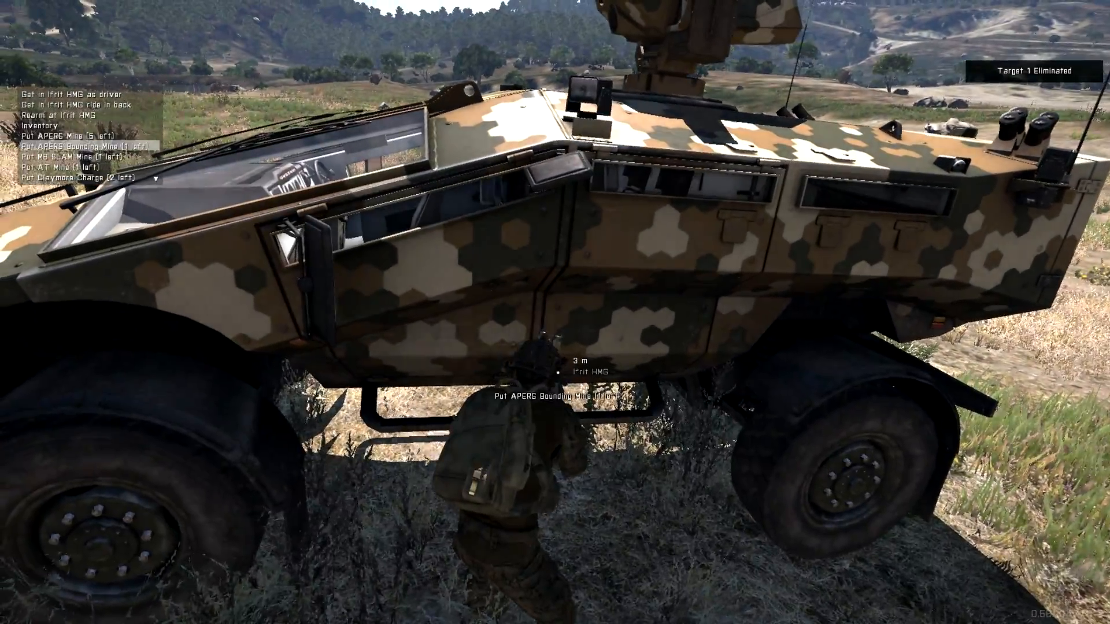
scroll(555, 312, down, 2)
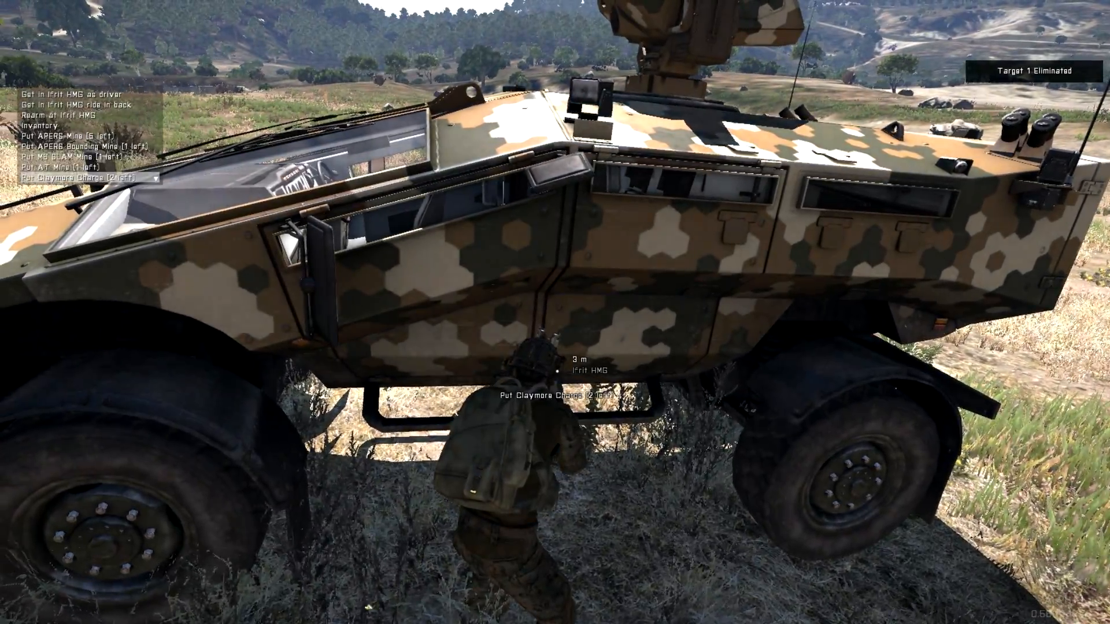
scroll(555, 312, up, 1)
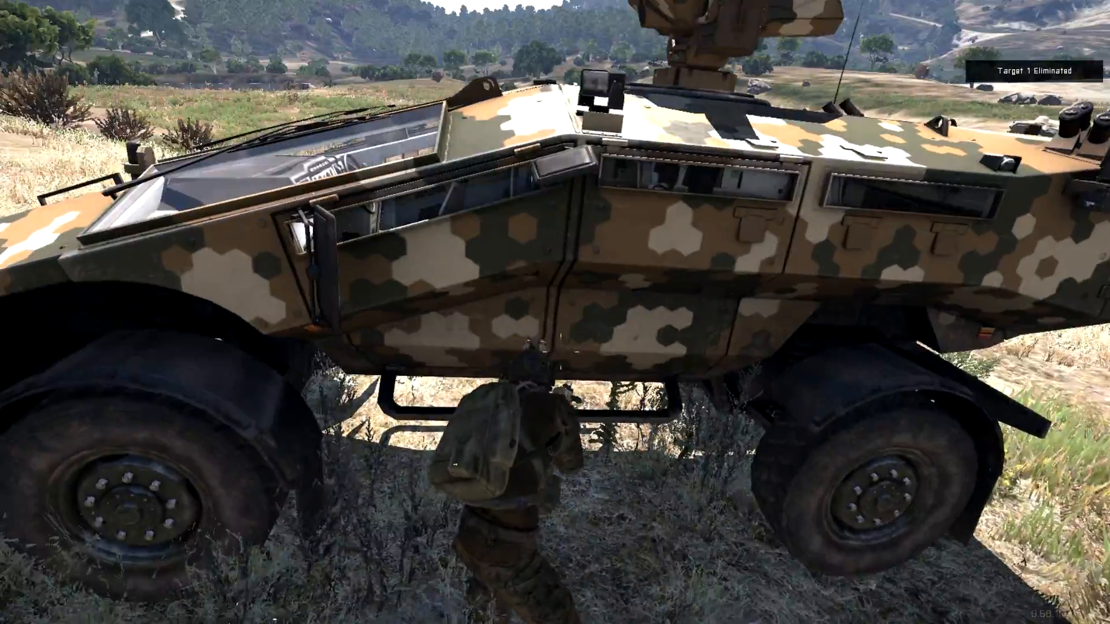
Retreat behind the firing range wall, go prone, detonate the explosive and leave the mission debriefing
key(w)
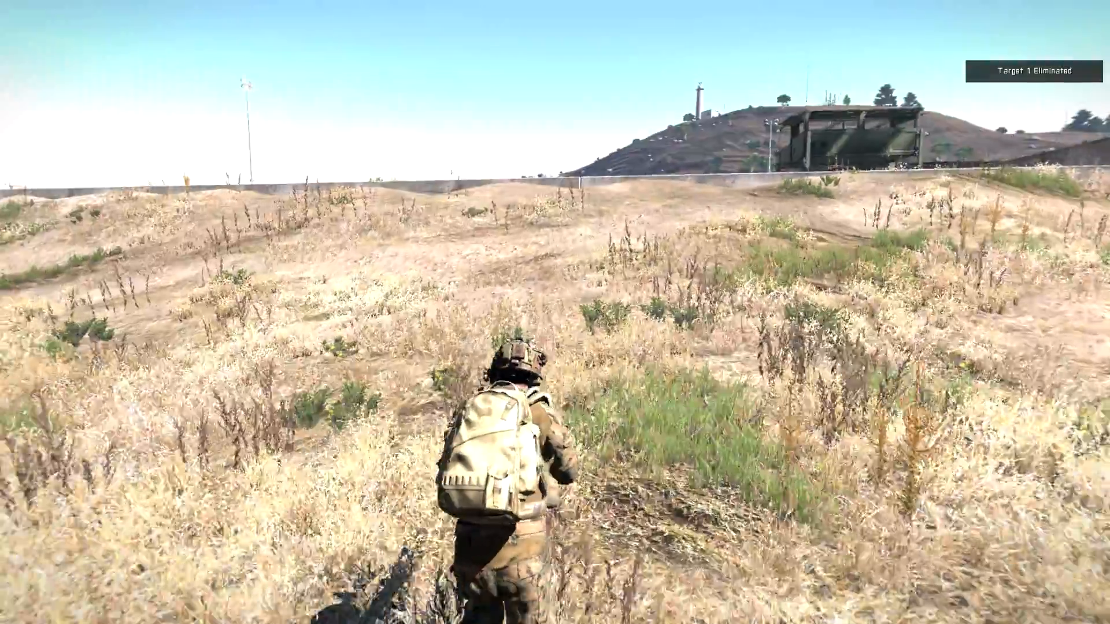
key(alt)
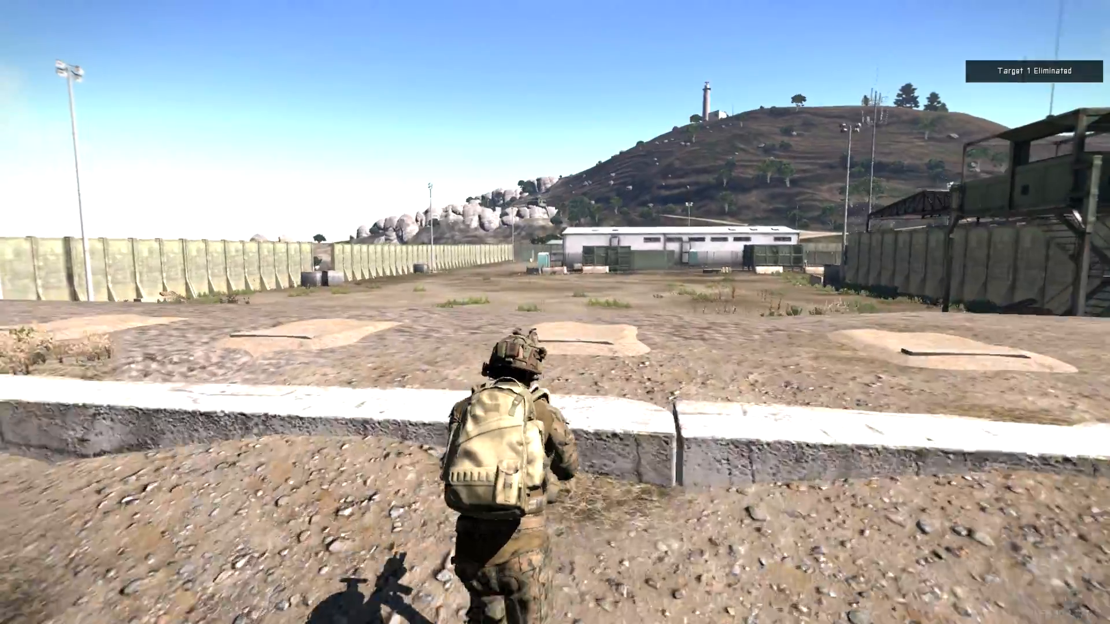
key(w)
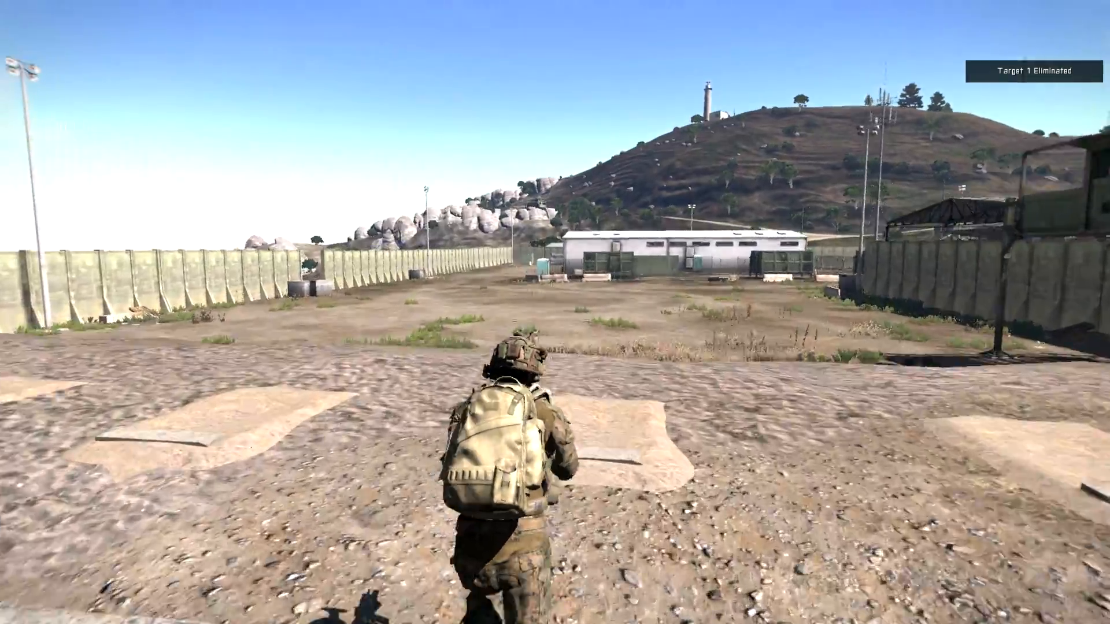
key(w)
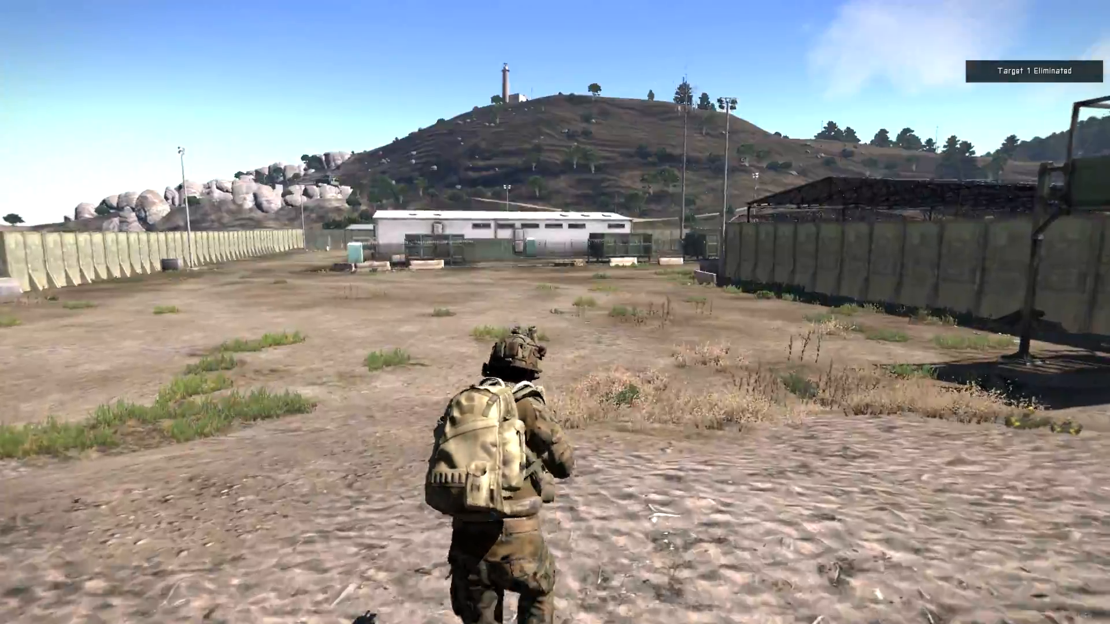
key(z)
scroll(555, 312, down, 5)
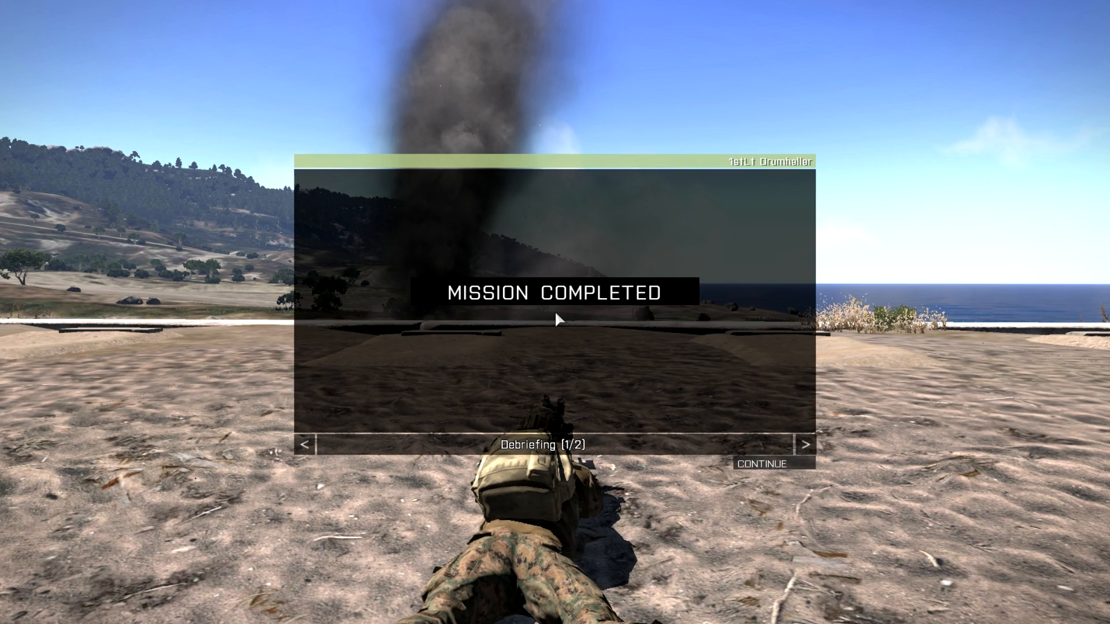
click(798, 465)
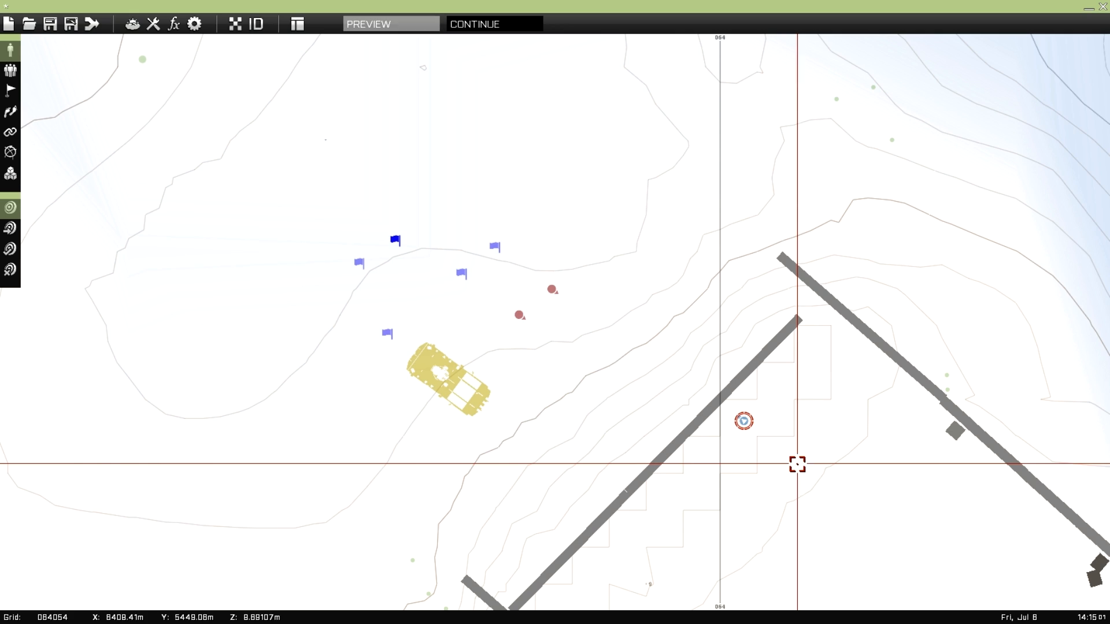
Recheck the End #1 trigger's condition and countdown settings on the map without changing them
scroll(542, 457, down, 2)
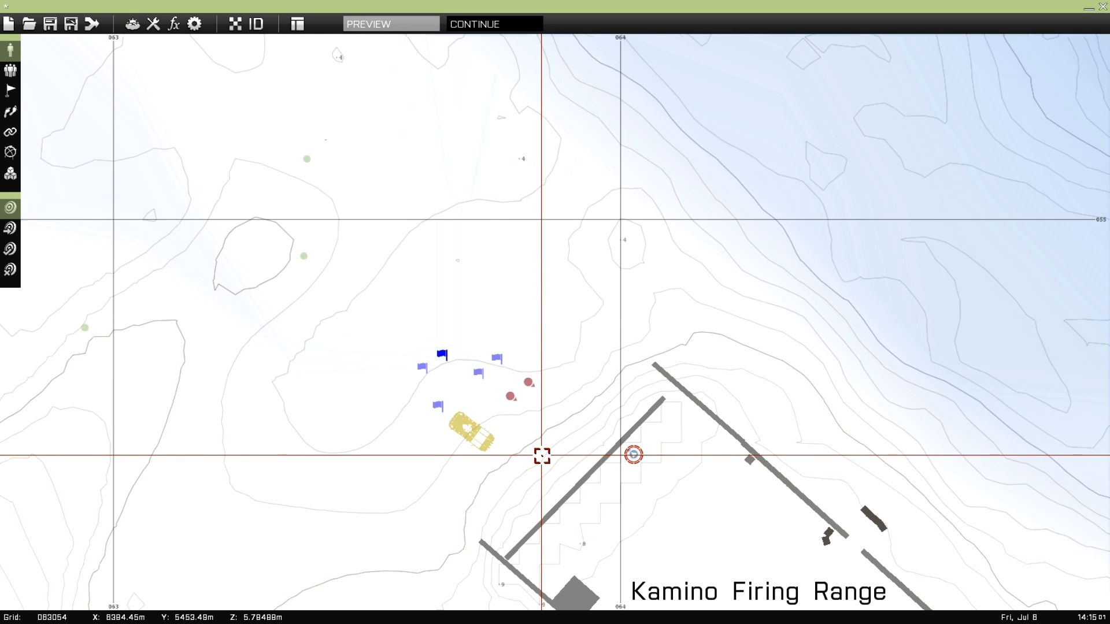
scroll(461, 297, up, 2)
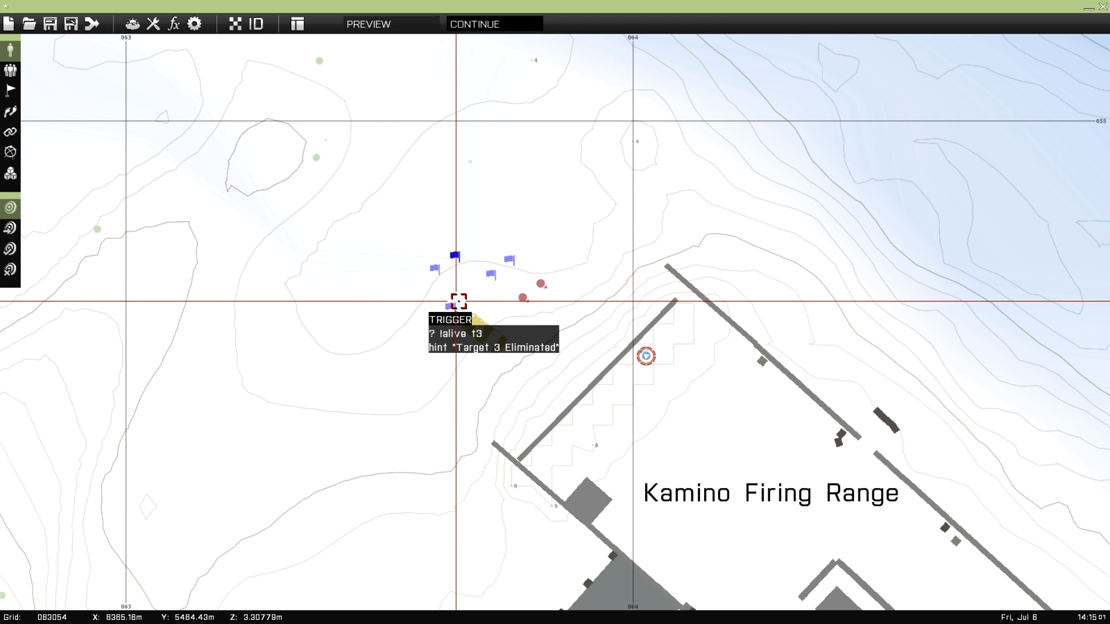
scroll(507, 347, up, 2)
right_drag(505, 323, 499, 384)
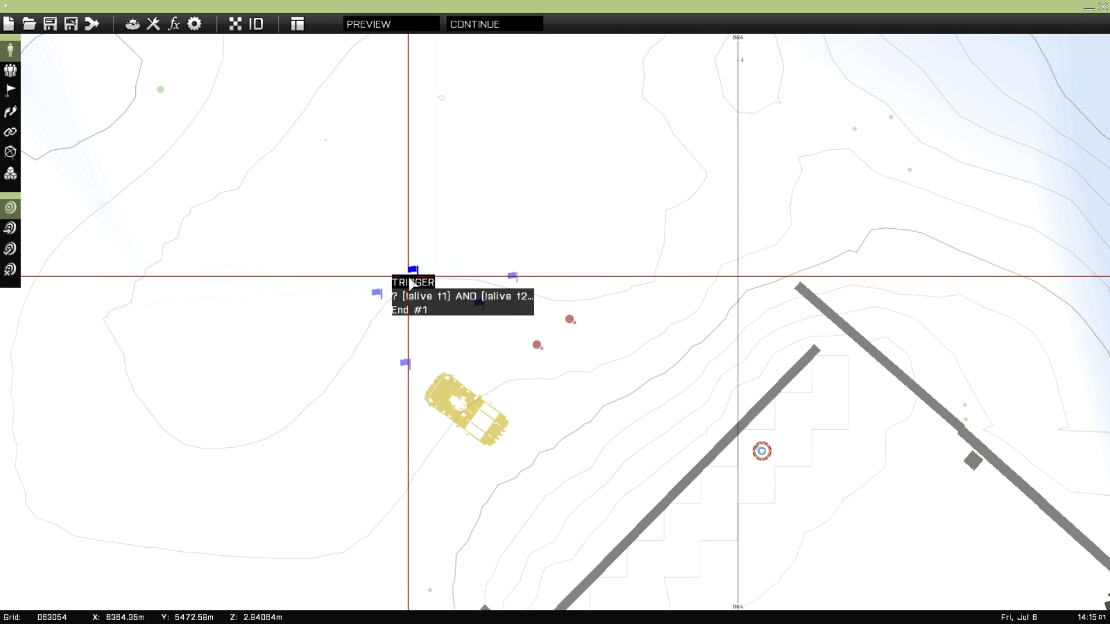
double_click(412, 283)
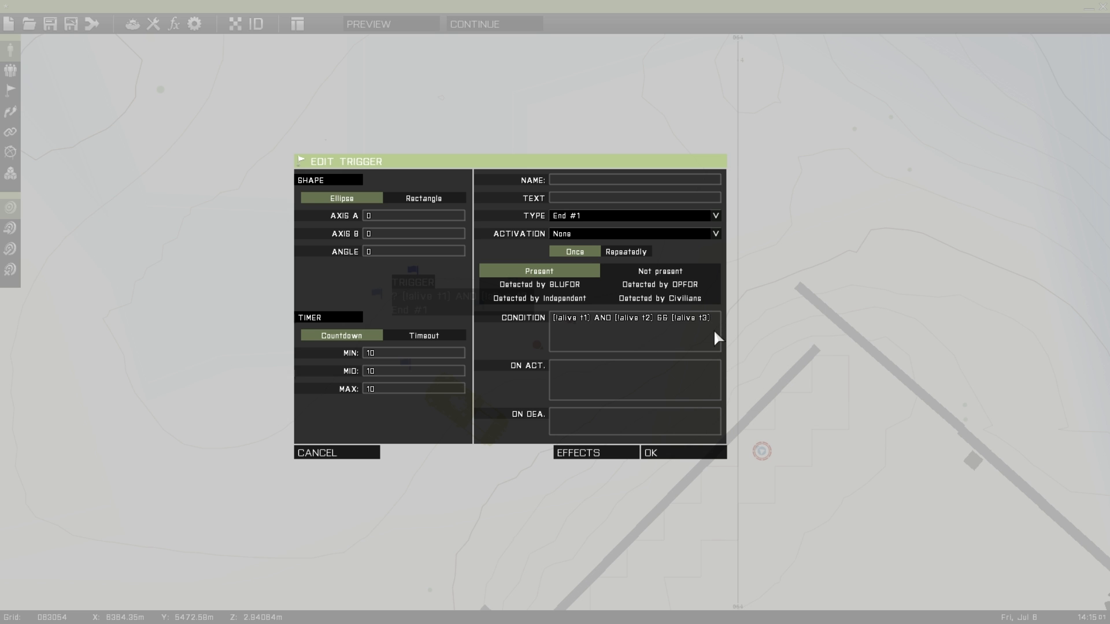
click(682, 454)
Move the player unit south inside Kamino Firing Range, to just northeast of the Military Cargo OP building
right_drag(682, 478, 592, 146)
right_drag(646, 270, 522, 324)
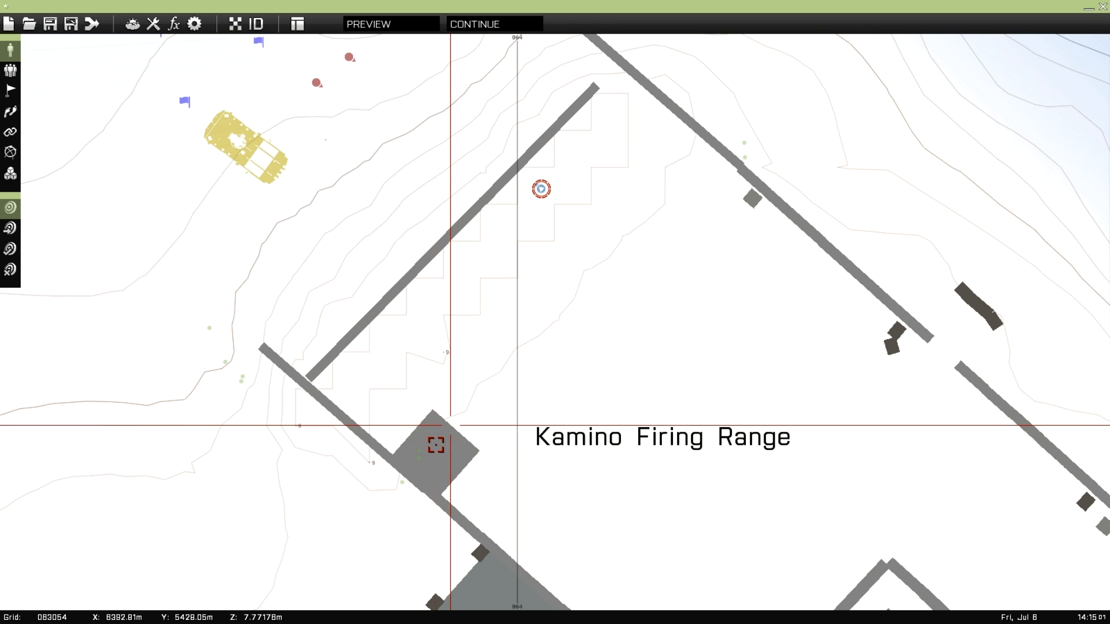
mouse_move(549, 218)
mouse_down()
mouse_move(538, 195)
mouse_move(526, 360)
mouse_up()
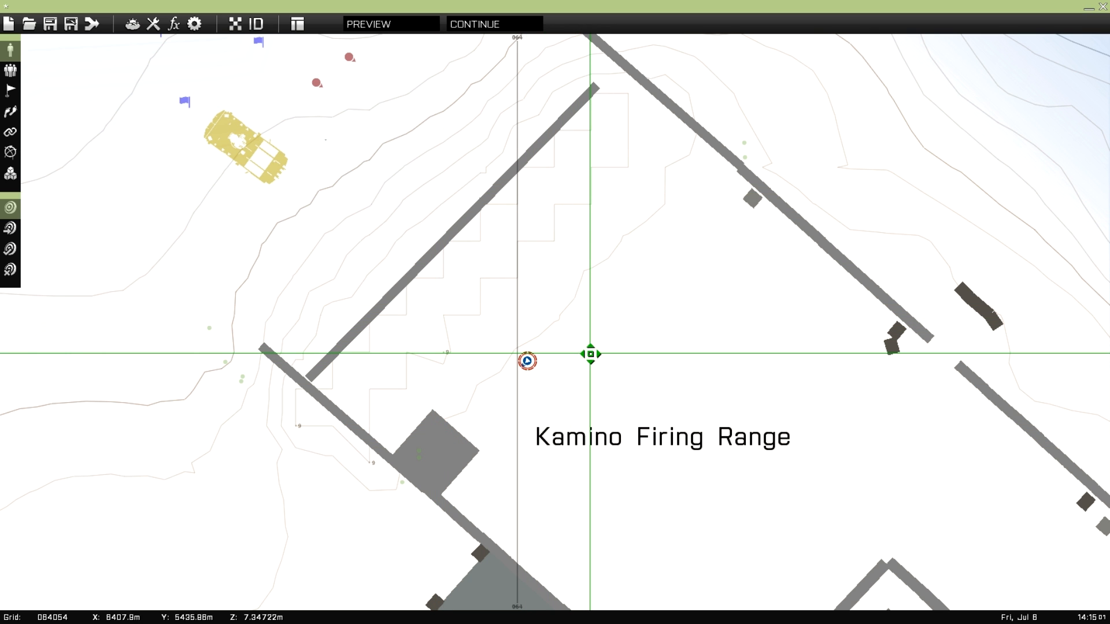
drag(578, 362, 566, 370)
right_drag(506, 439, 507, 341)
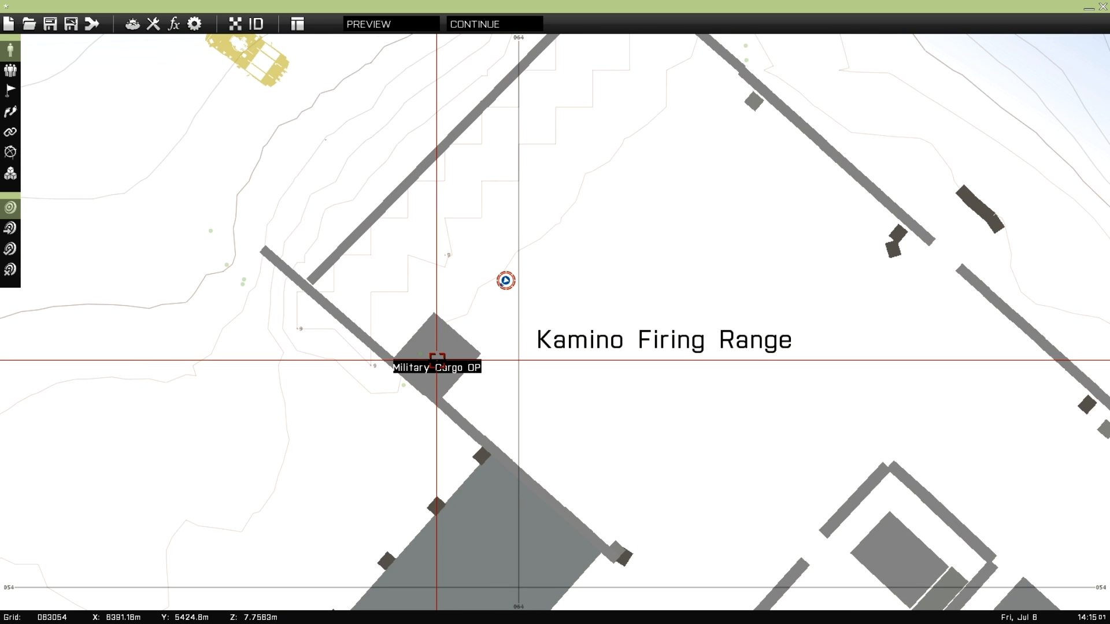
right_drag(437, 360, 451, 318)
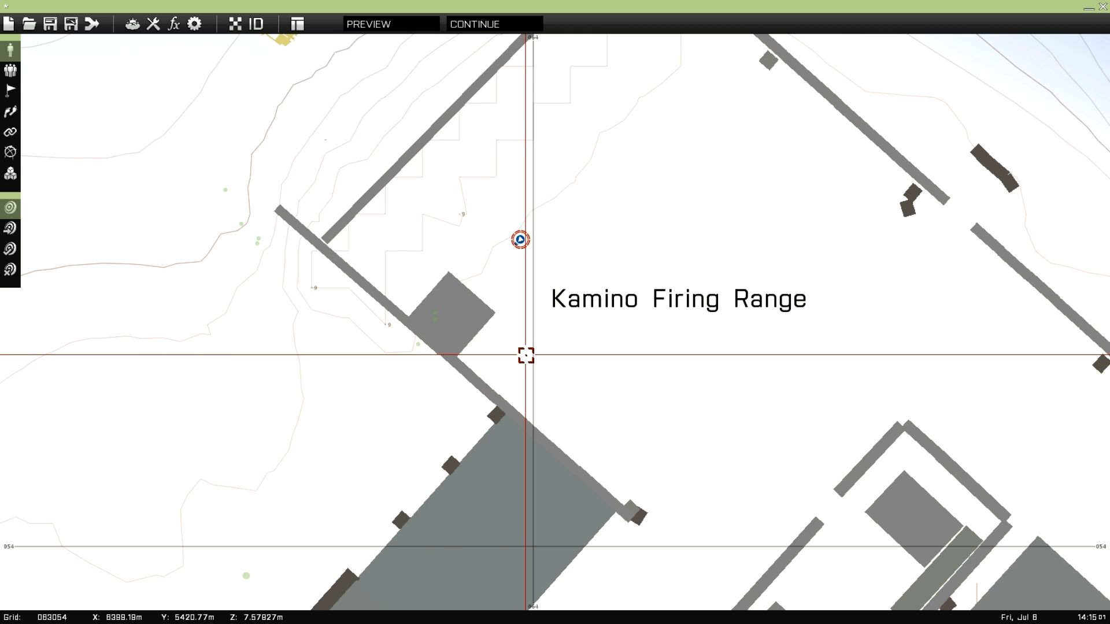
Insert a trigger just south of the player unit with its Axis A and Axis B values cleared
key(F3)
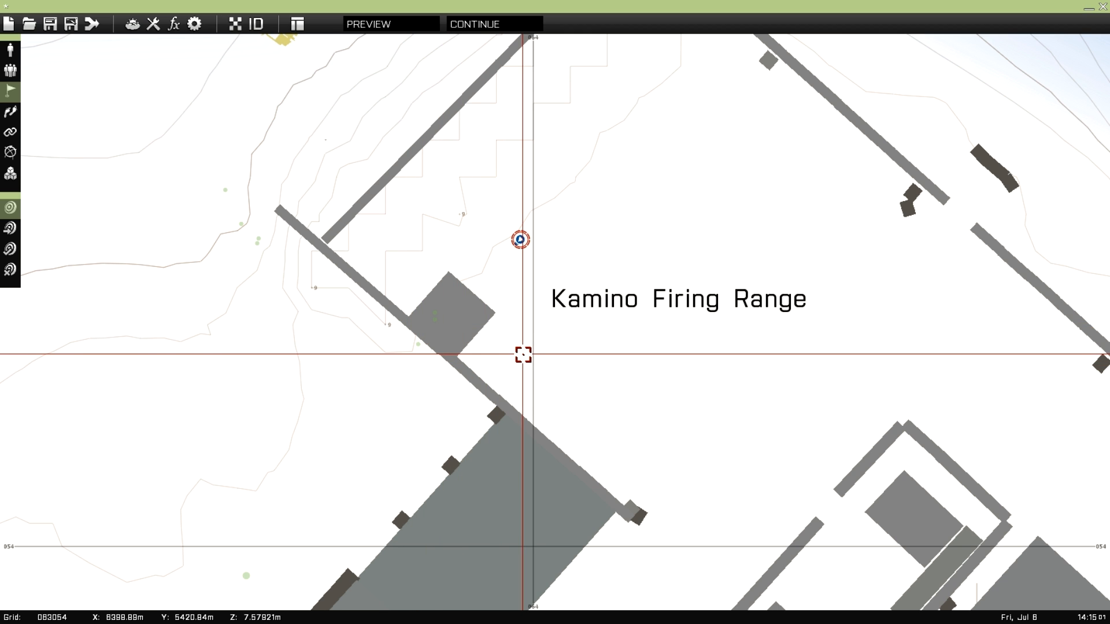
double_click(527, 316)
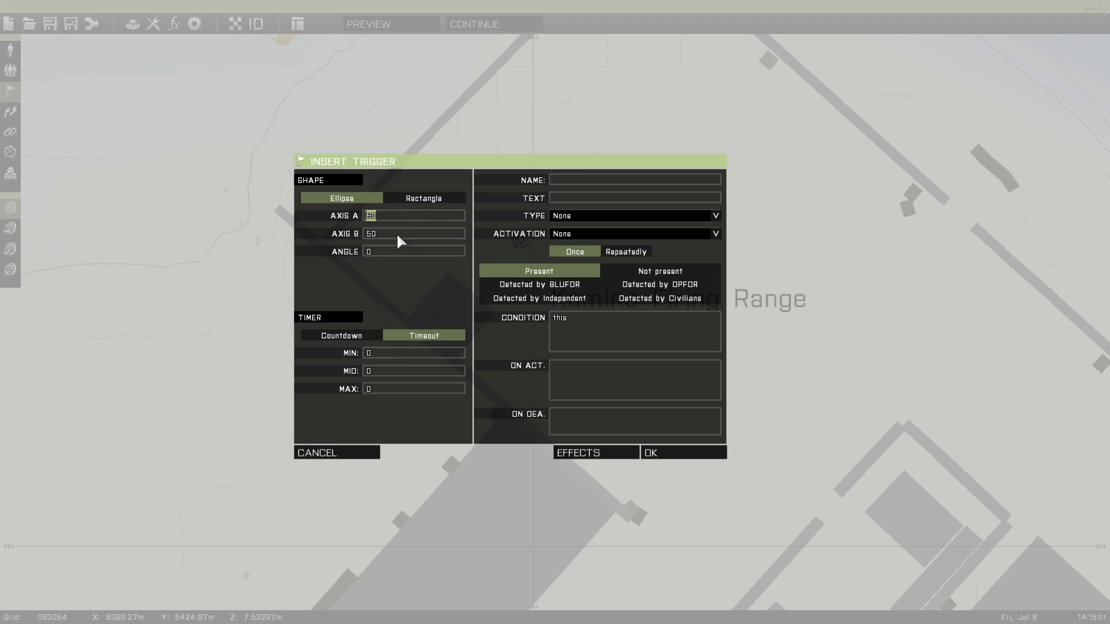
key(BackSpace)
drag(379, 230, 339, 233)
key(BackSpace)
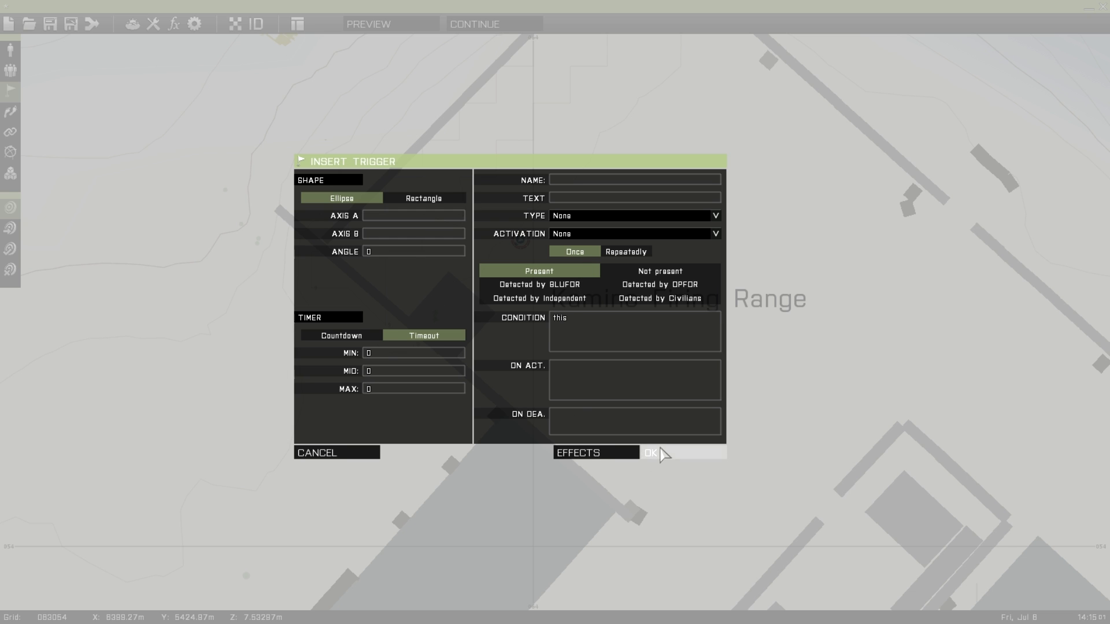
click(656, 453)
Confirm the new trigger and link it to the Military Cargo OP building by grouping
key(F2)
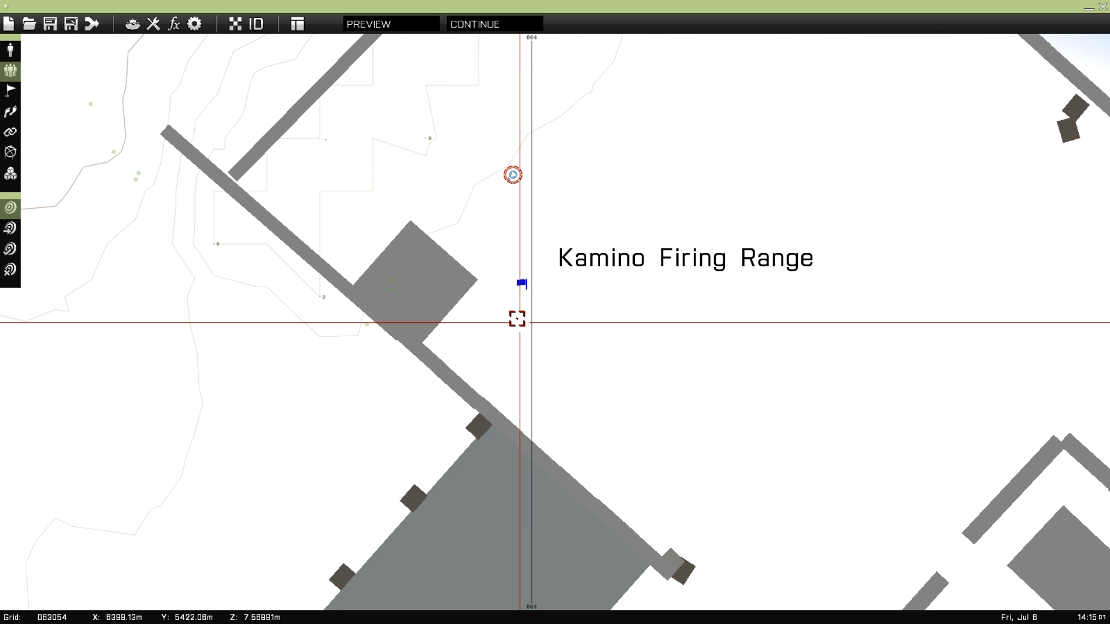
drag(521, 286, 411, 280)
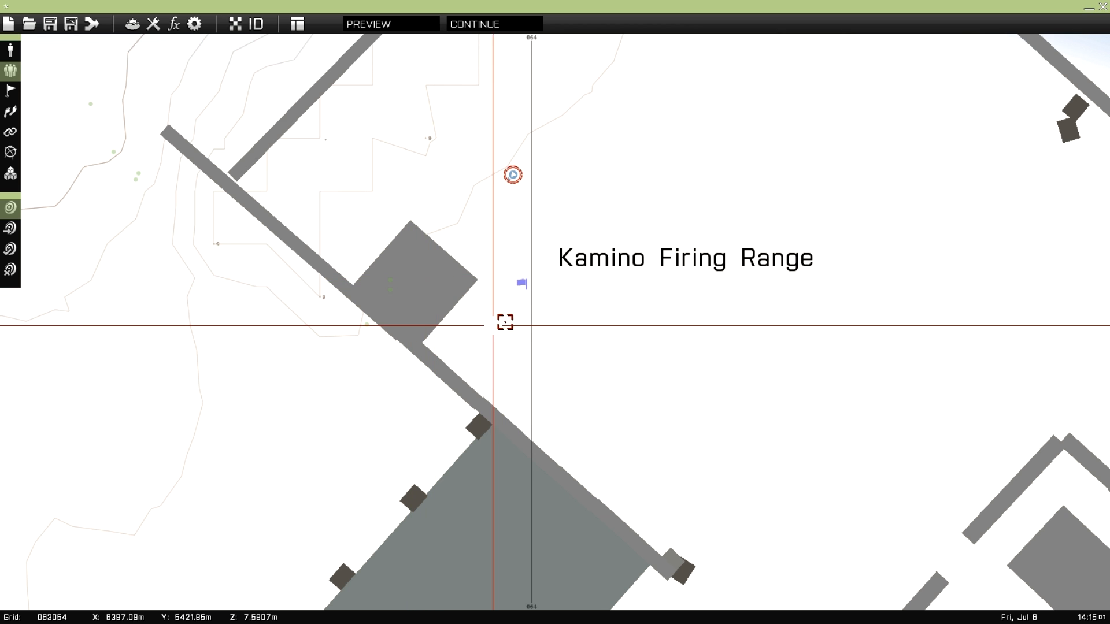
drag(489, 291, 416, 284)
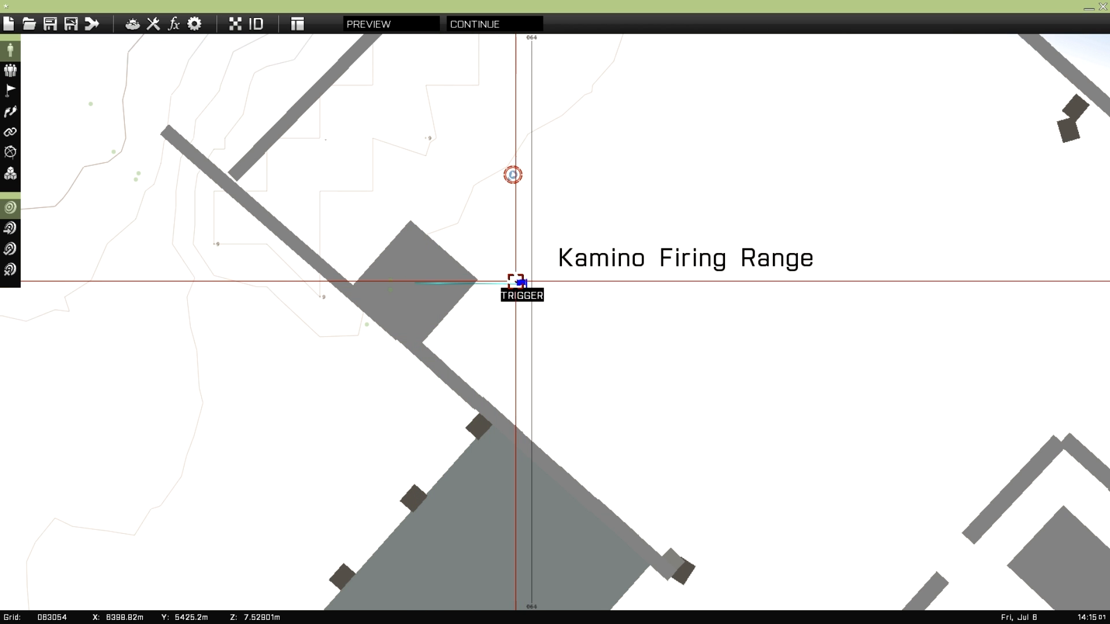
Set the building-linked trigger's activation to Static object with the Not present condition
double_click(521, 284)
click(567, 235)
click(568, 235)
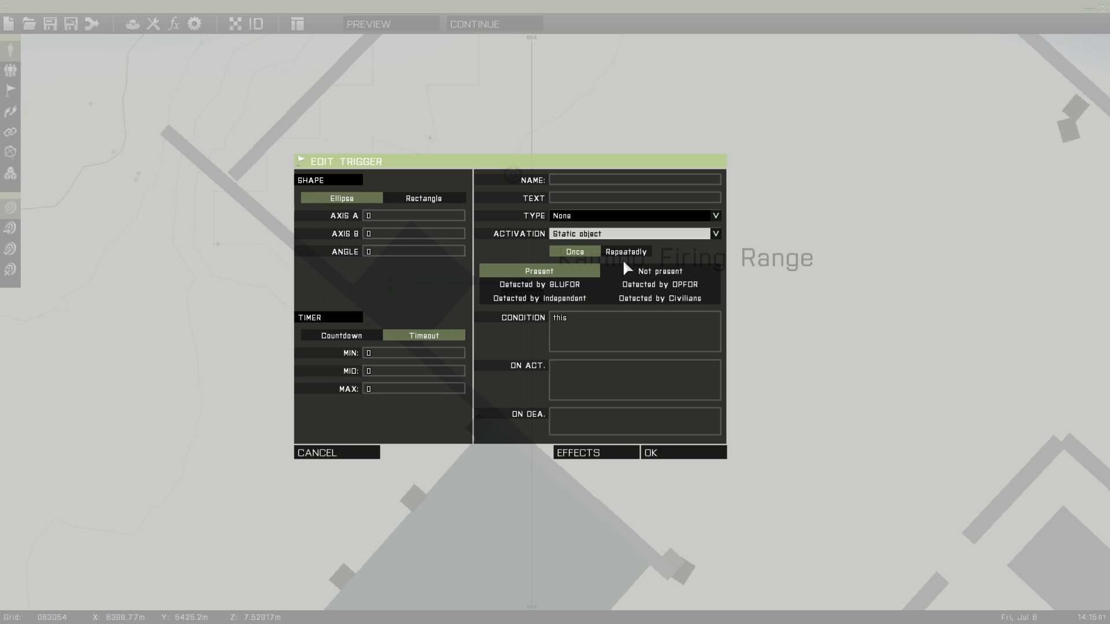
click(643, 272)
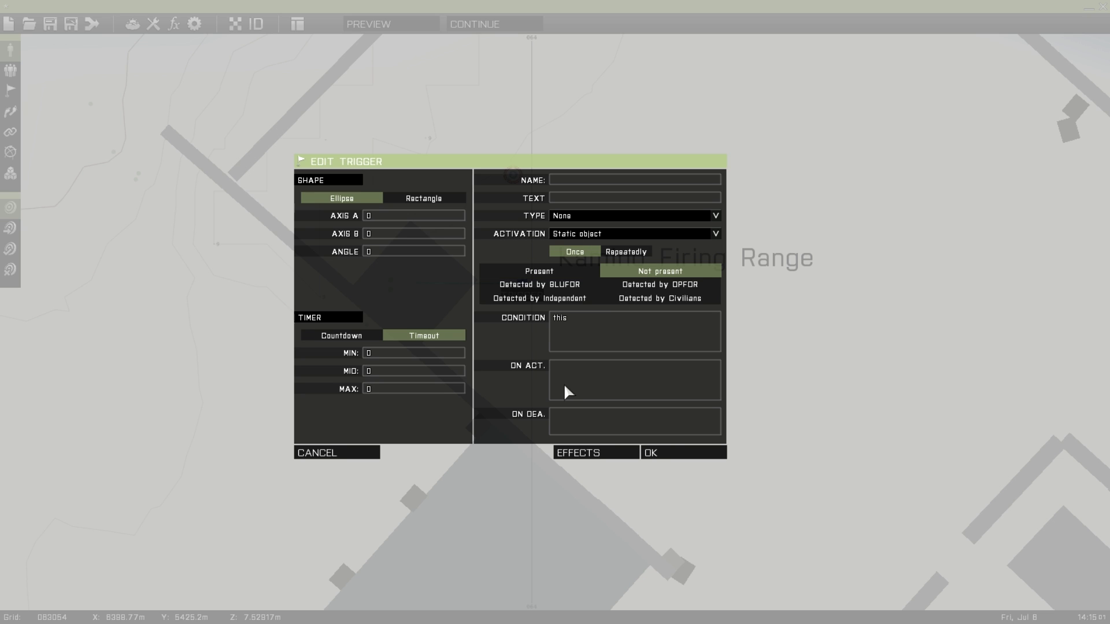
click(664, 453)
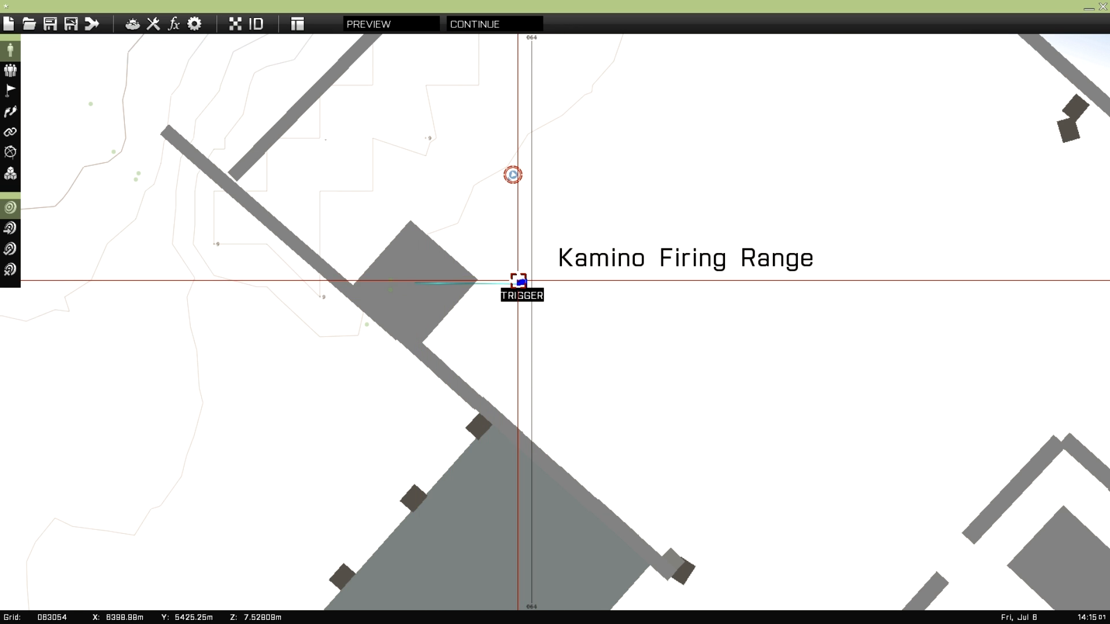
Delete the trigger linked to the Military Cargo OP building
key(Delete)
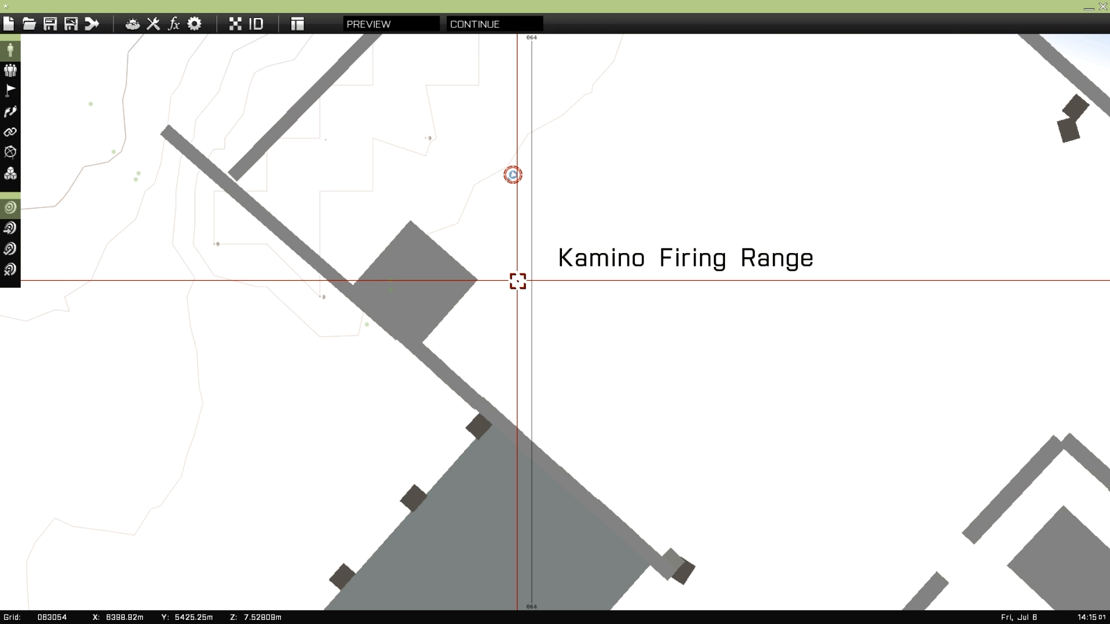
key(F3)
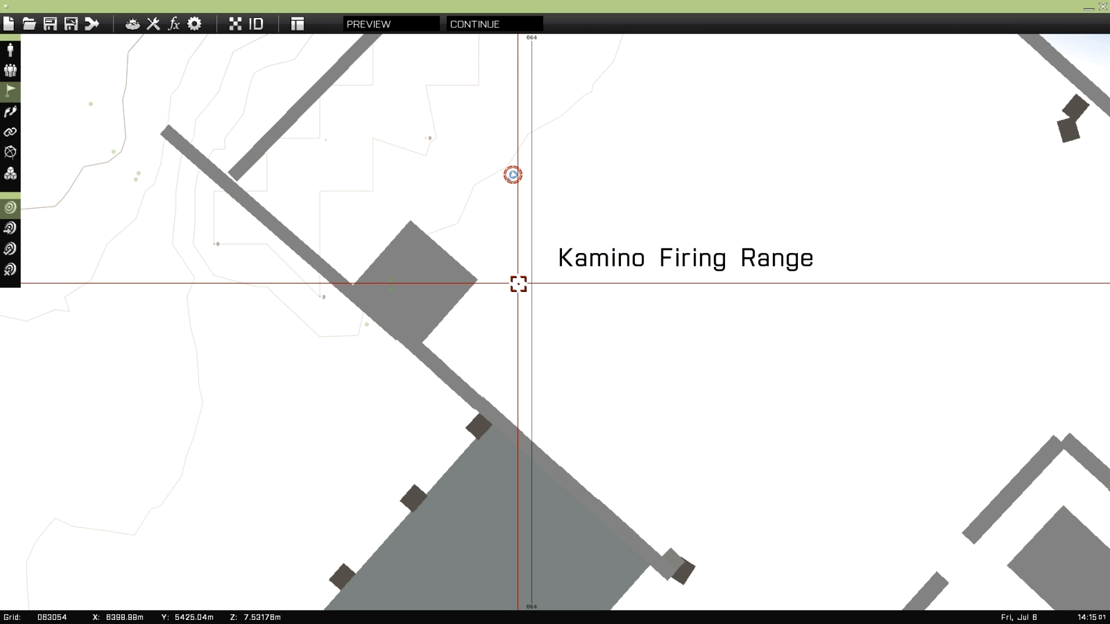
Insert an Empty-side Cargo Box from the Objects (Cargo) class just east of the Military Cargo OP building
key(F1)
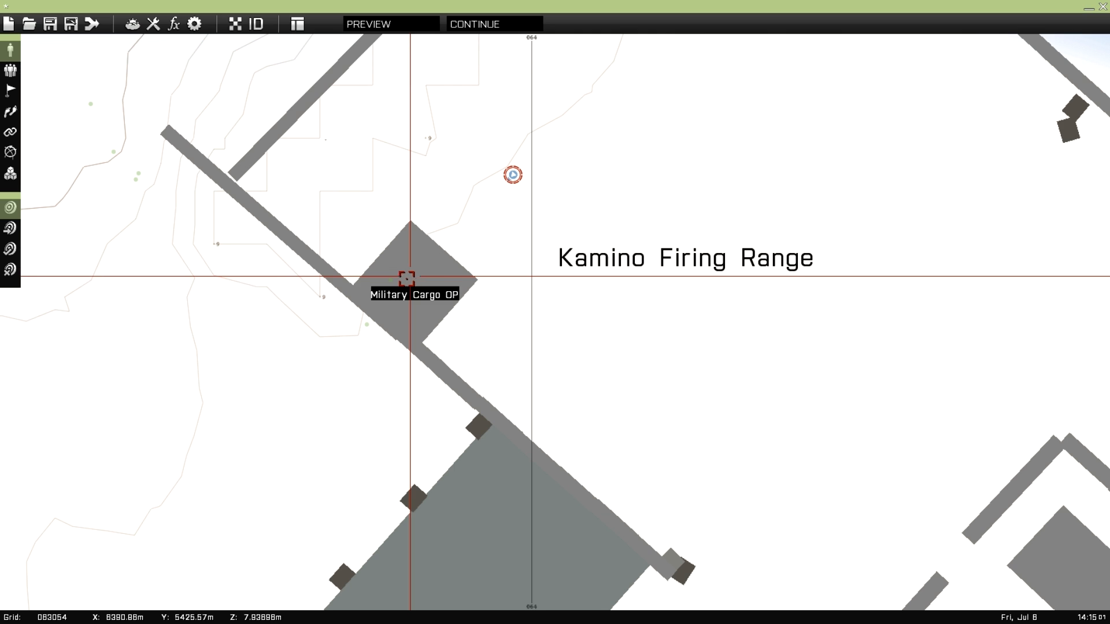
double_click(530, 311)
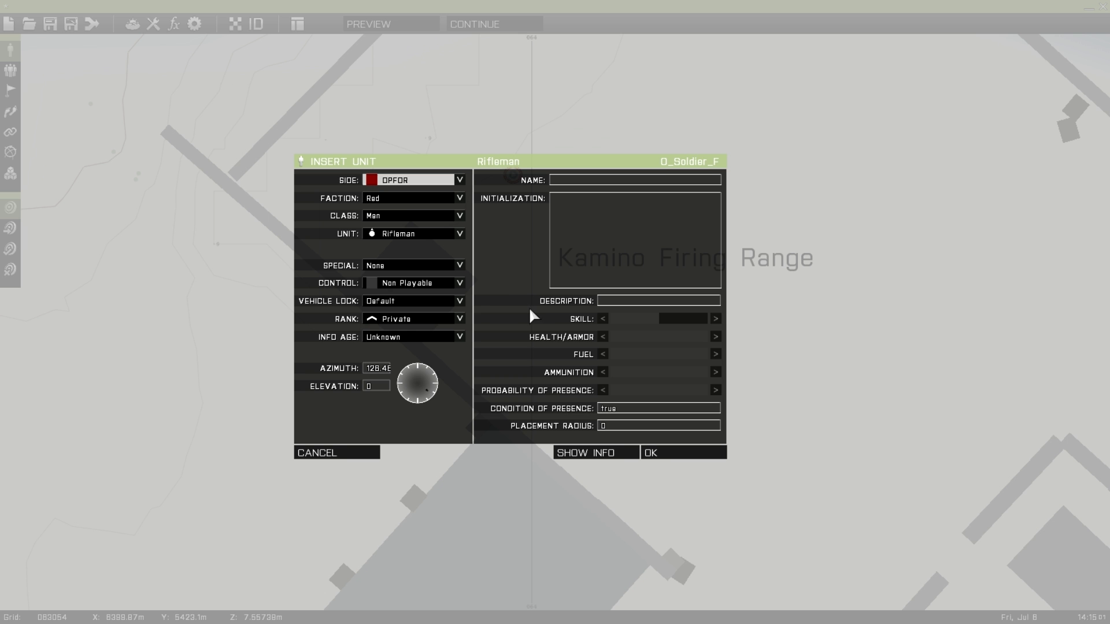
click(418, 183)
click(399, 247)
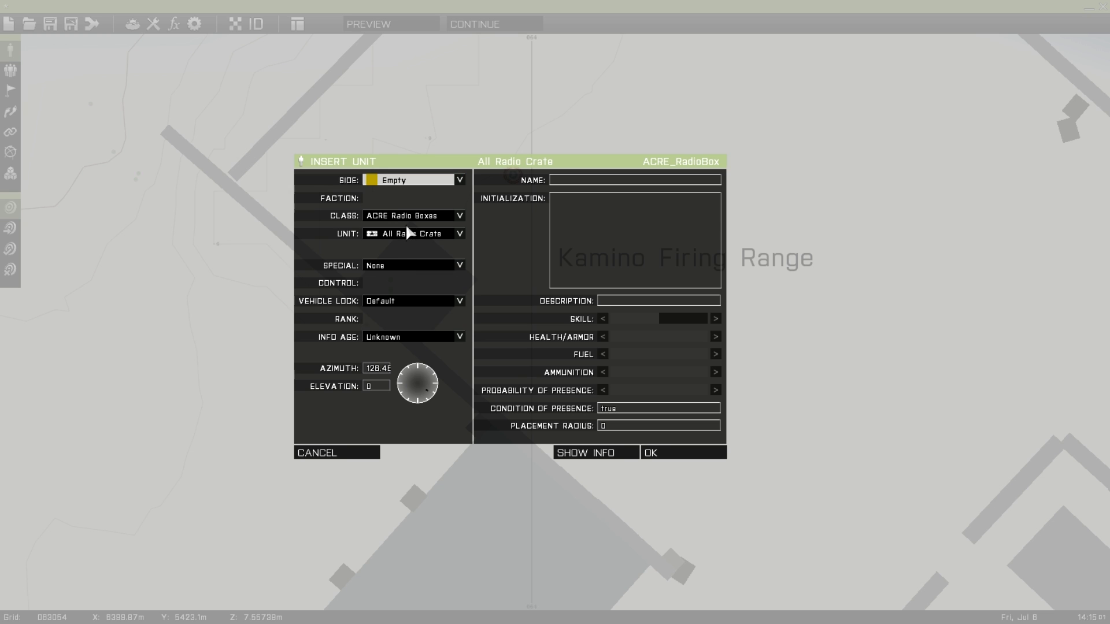
click(410, 217)
scroll(408, 294, down, 3)
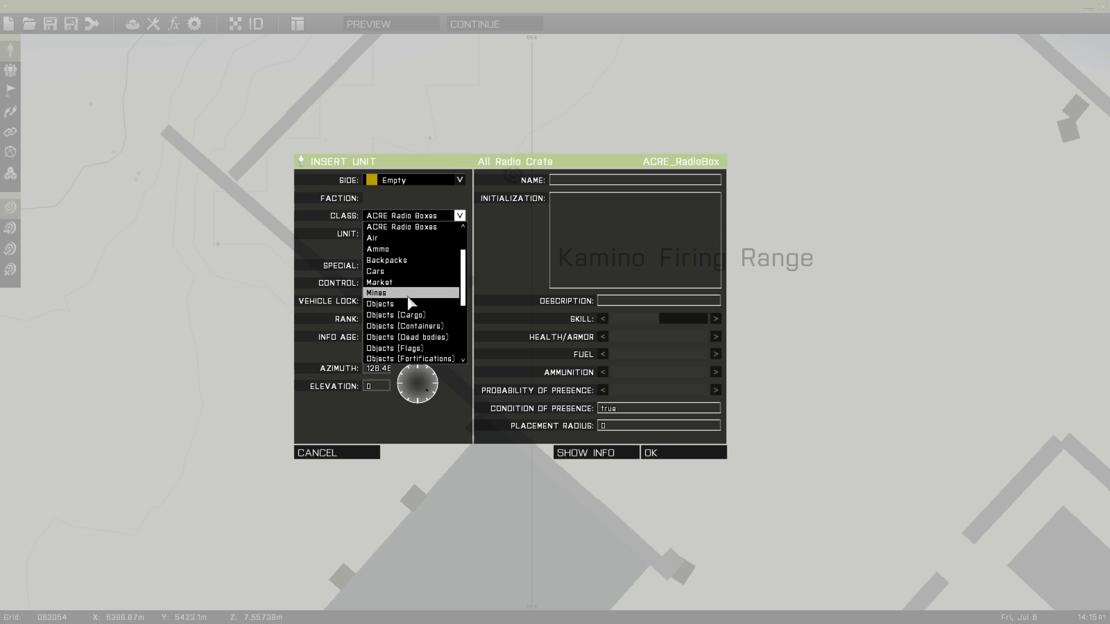
click(406, 293)
click(417, 234)
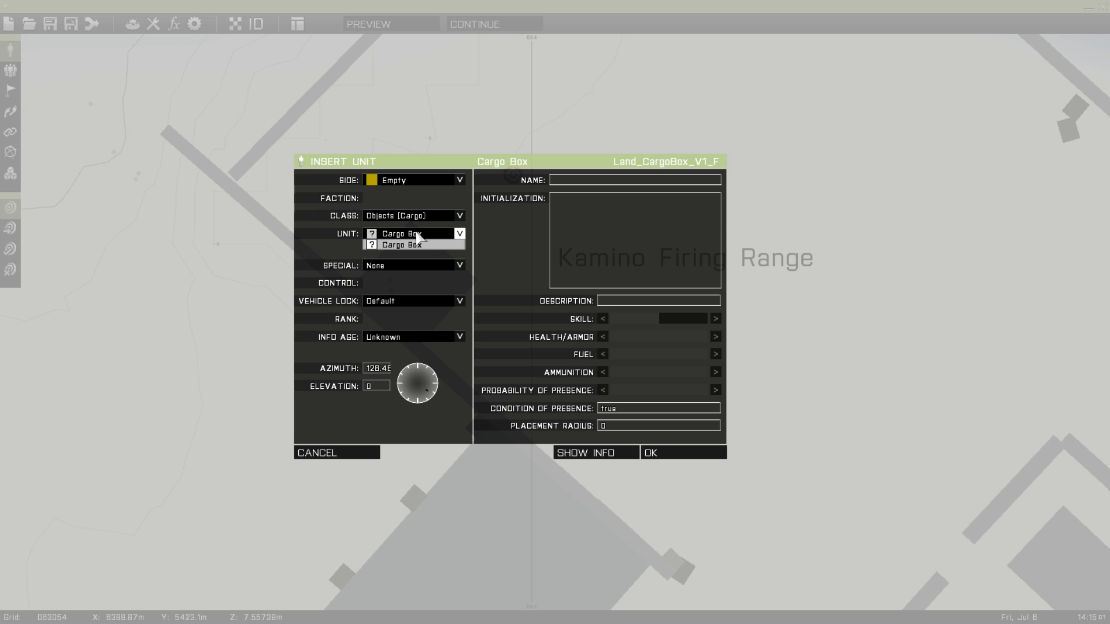
click(420, 239)
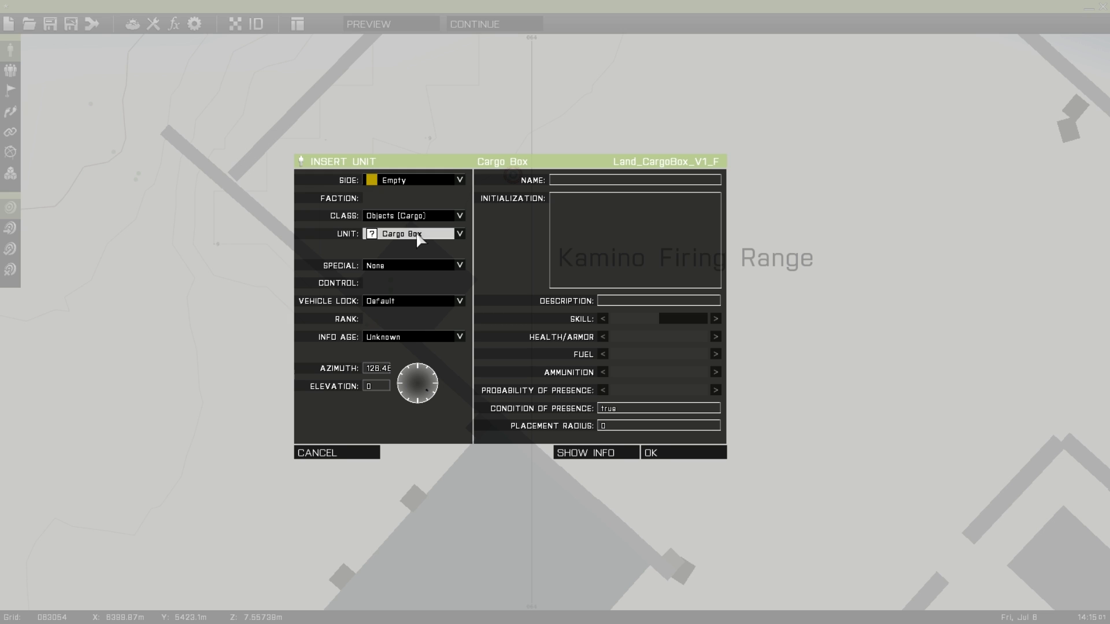
click(697, 454)
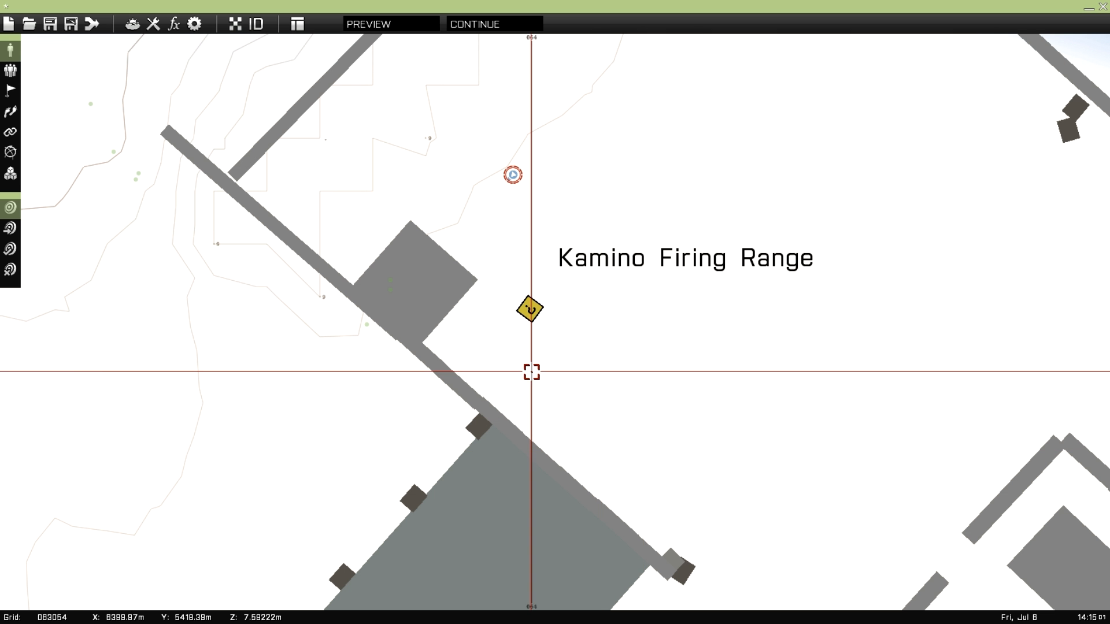
Name the Cargo Box t4
double_click(529, 309)
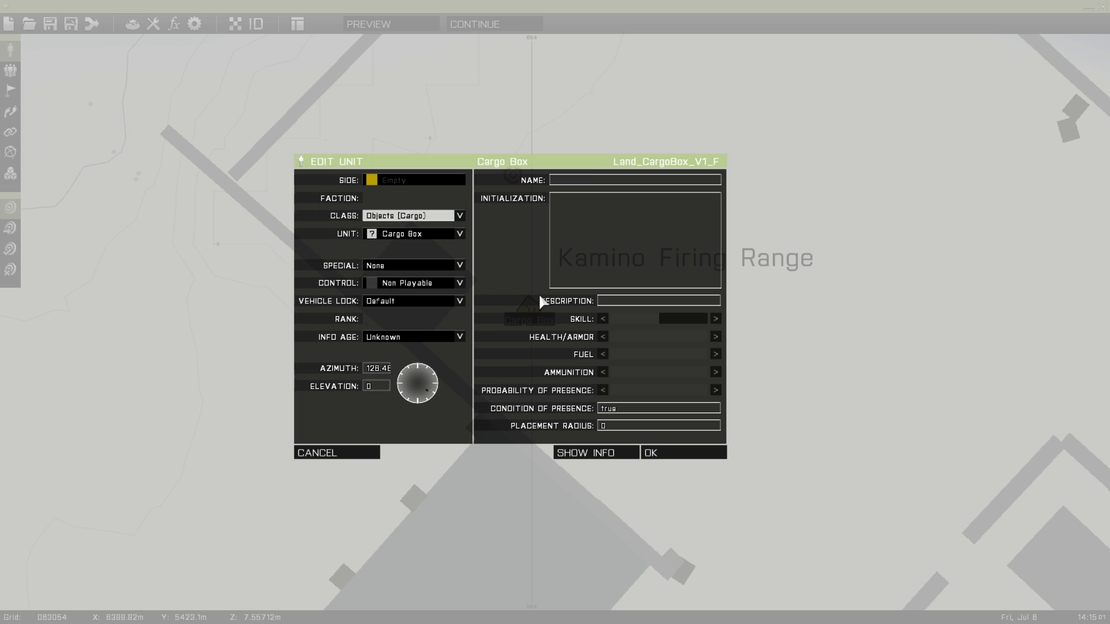
click(592, 182)
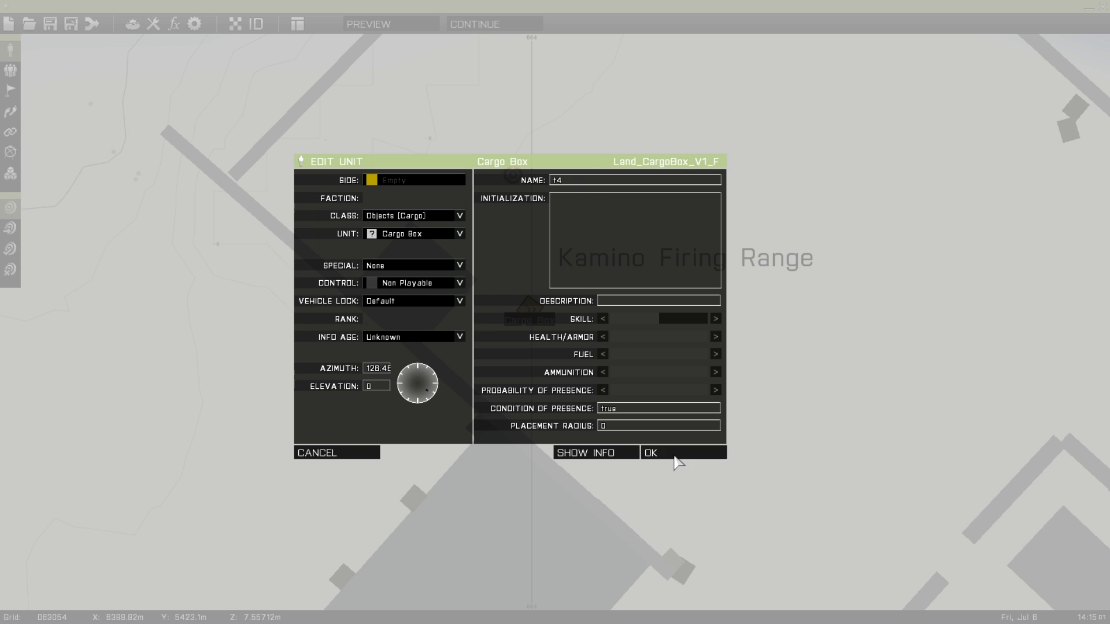
click(674, 457)
Move the Cargo Box west onto the Military Cargo OP building's footprint
right_drag(573, 389, 699, 479)
drag(618, 400, 555, 398)
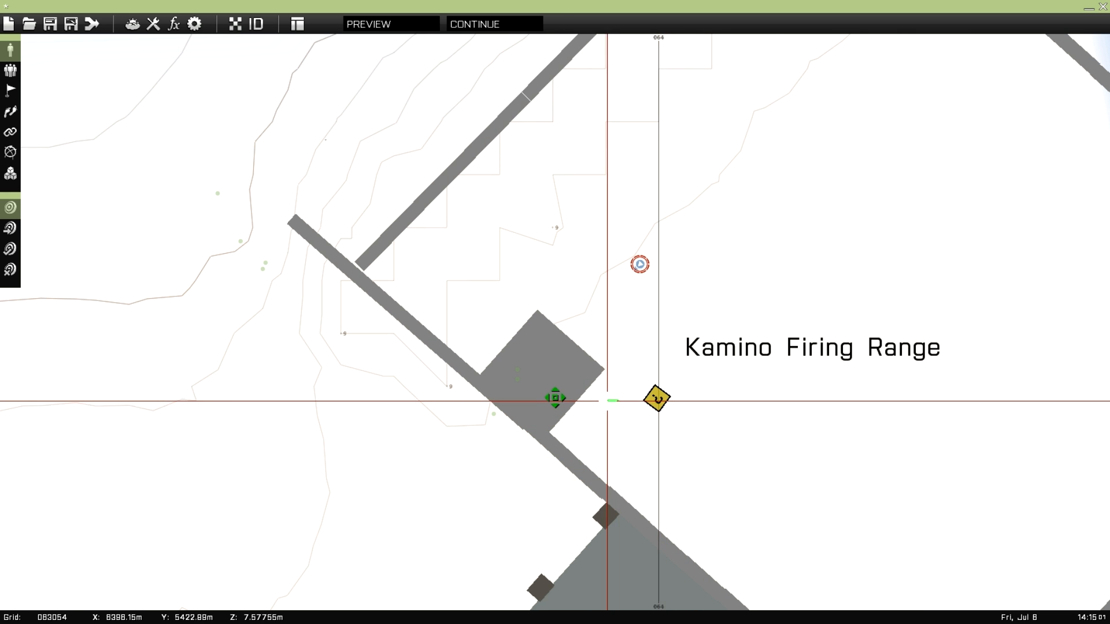
drag(657, 398, 561, 388)
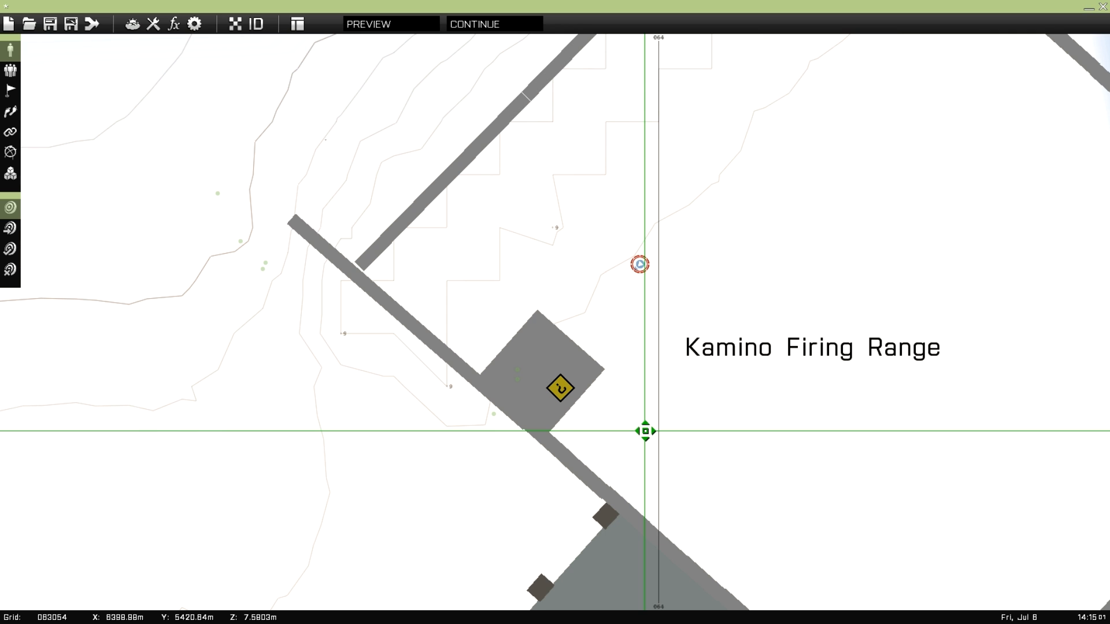
Insert a trigger east of the building with condition !alive t4 and activation code hint "OP Destroyed"
click(9, 93)
double_click(643, 364)
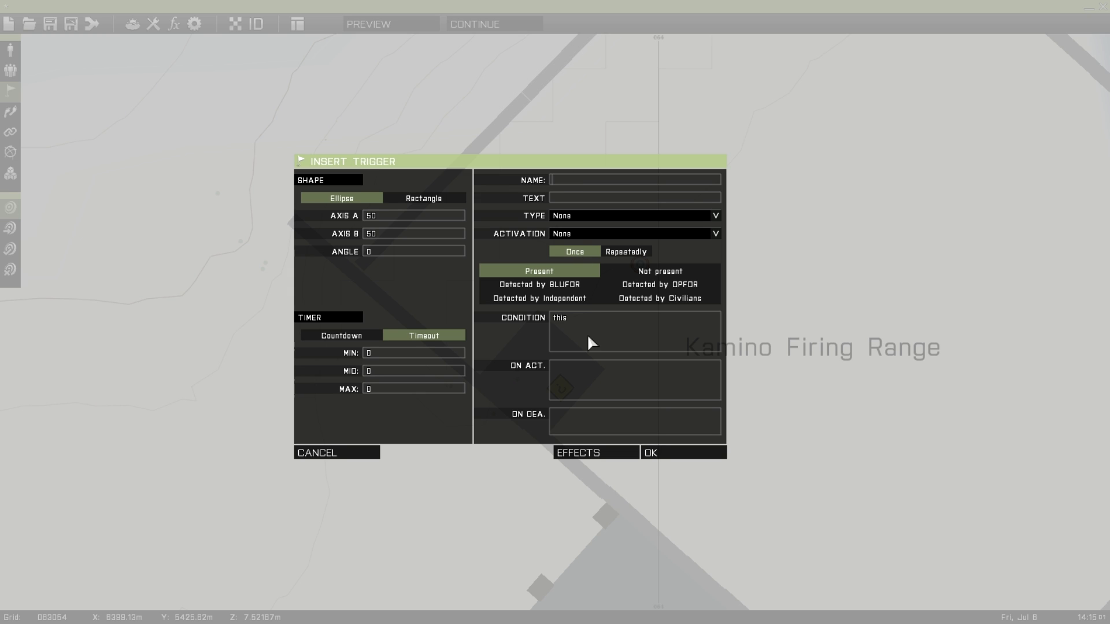
key(BackSpace)
text(!alive t4)
text(t )
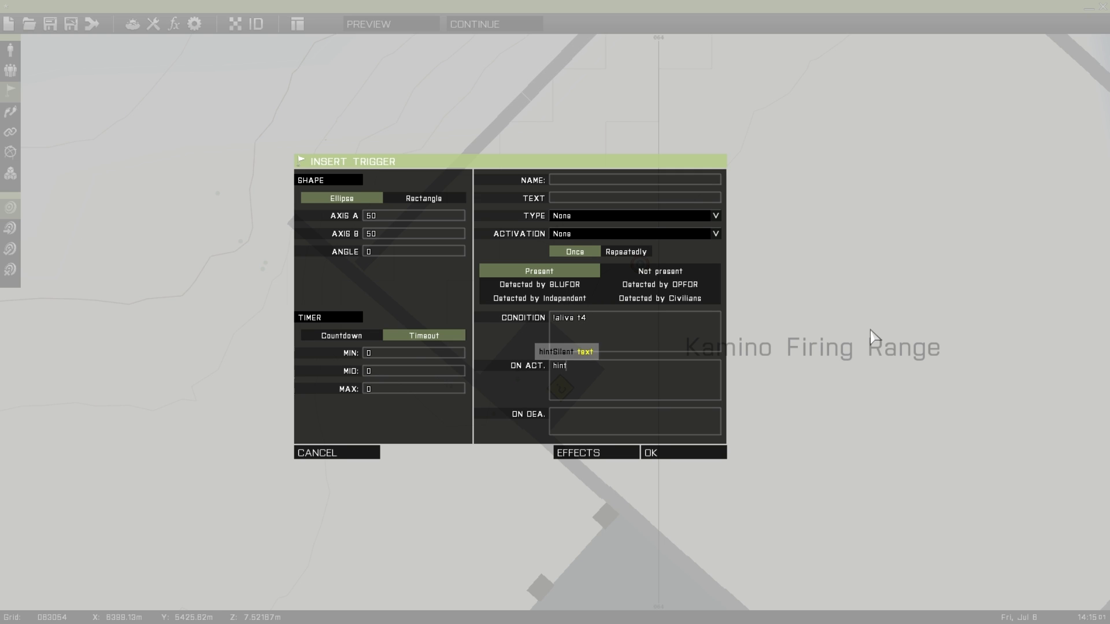
text('OP Destroyed)
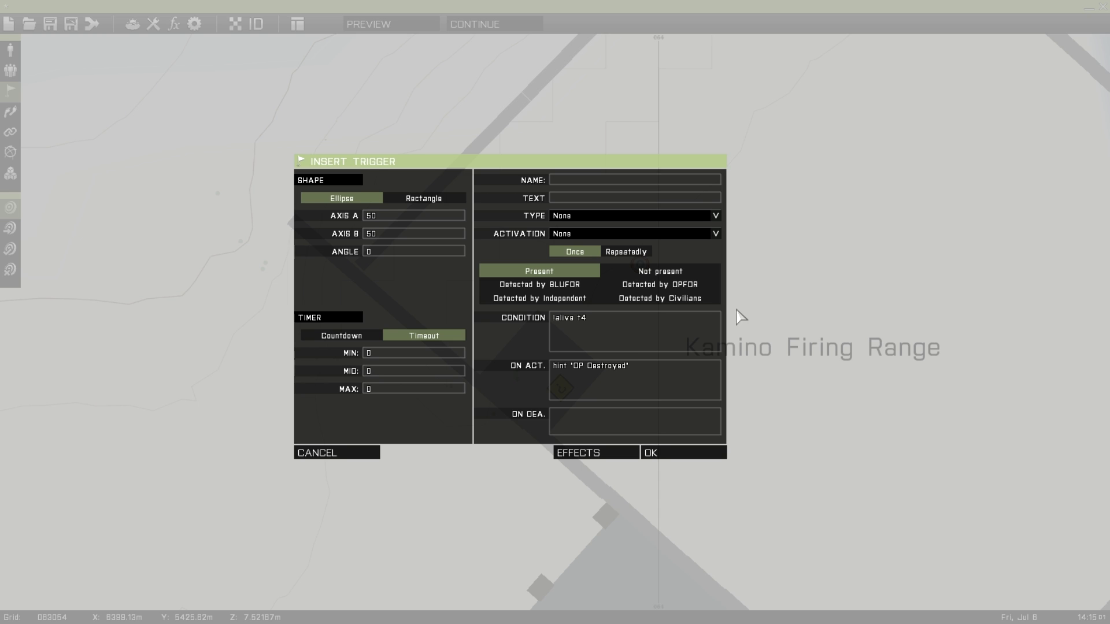
click(650, 454)
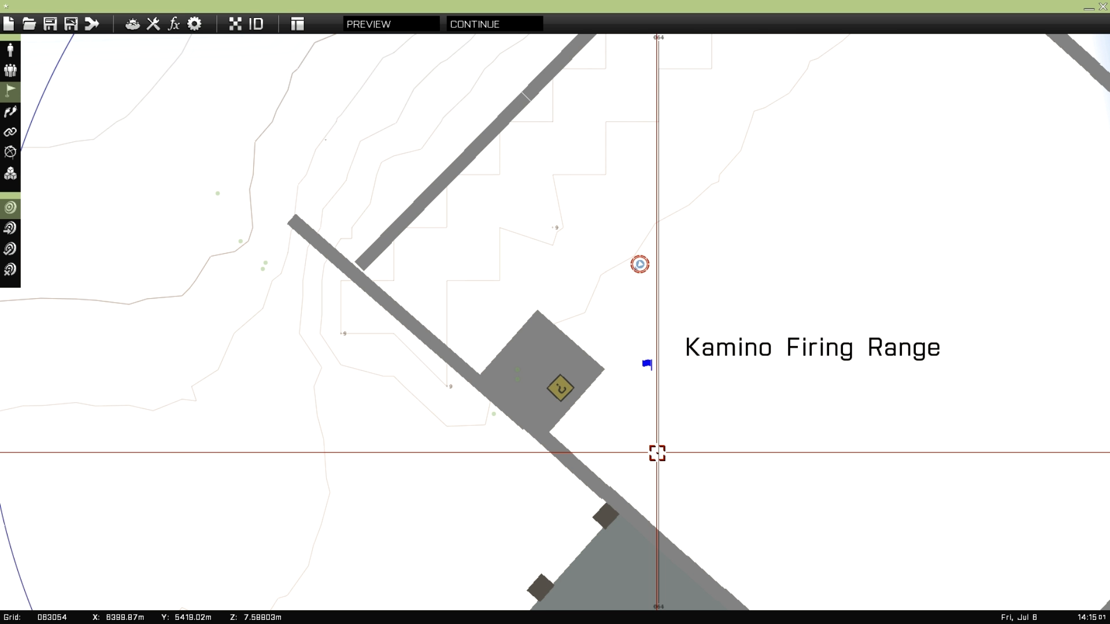
Preview the mission in third-person view and walk the player up the Military Cargo OP's stairs
click(389, 24)
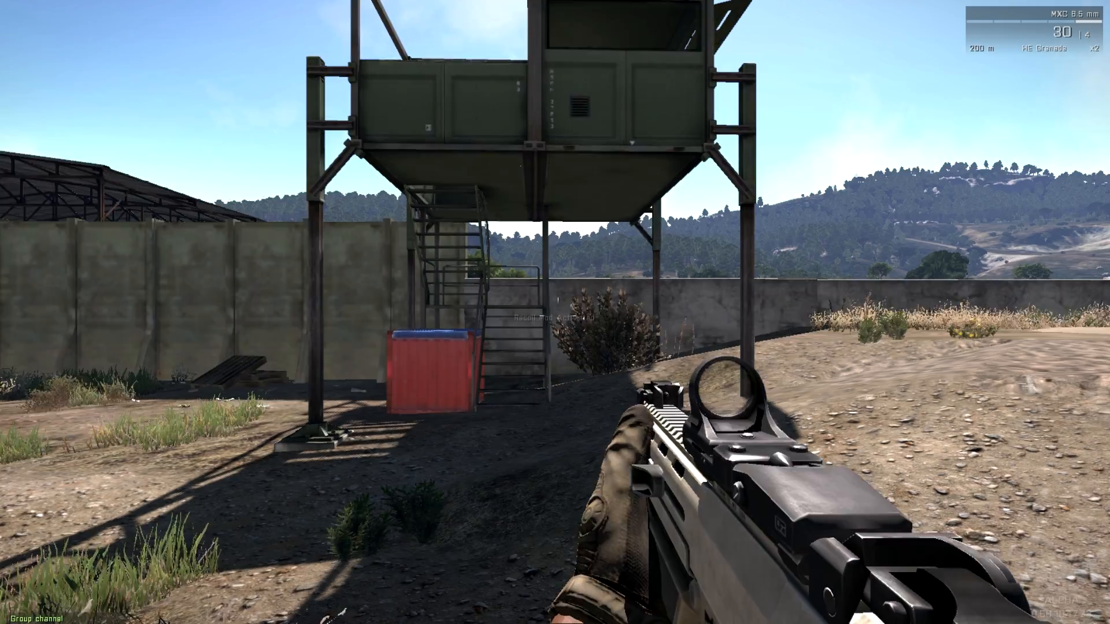
key(KP_Enter)
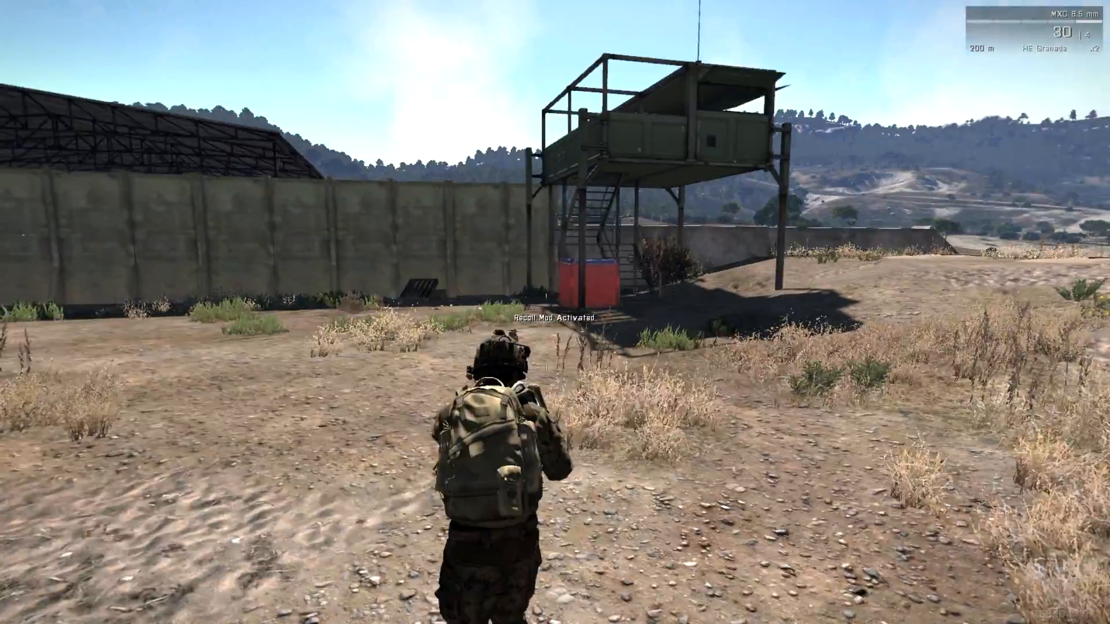
key(KP_Add)
key(w)
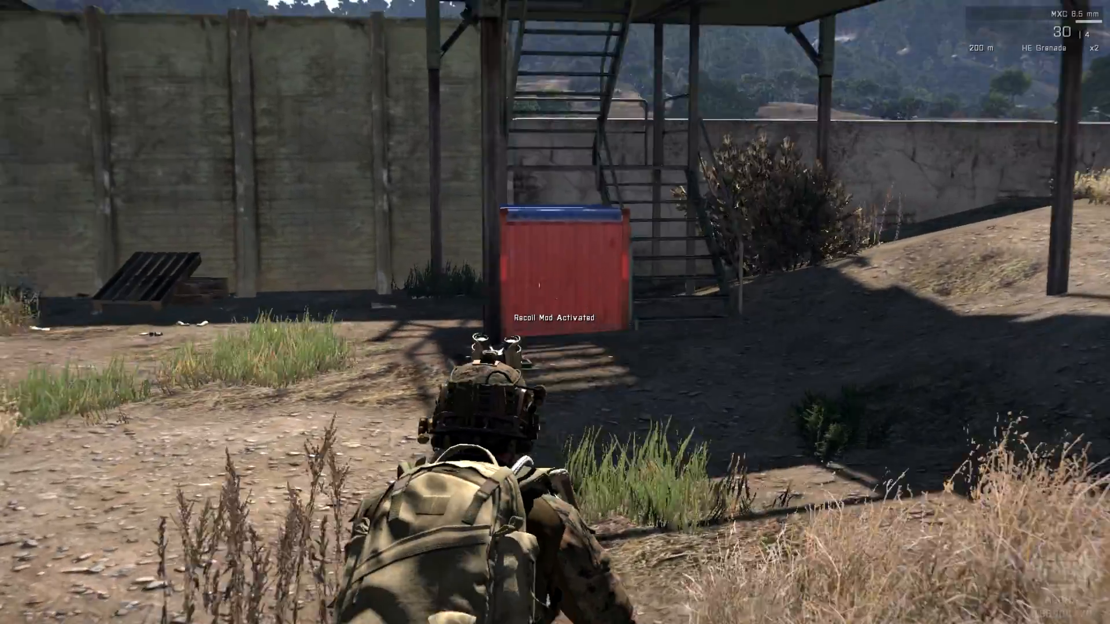
key(KP_Subtract)
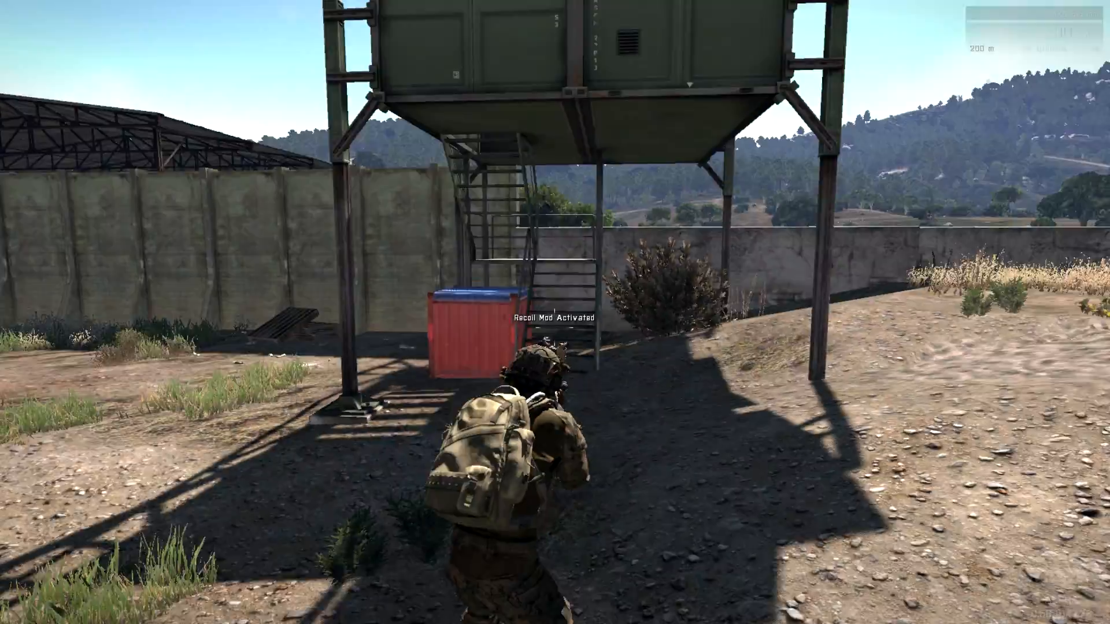
key(w)
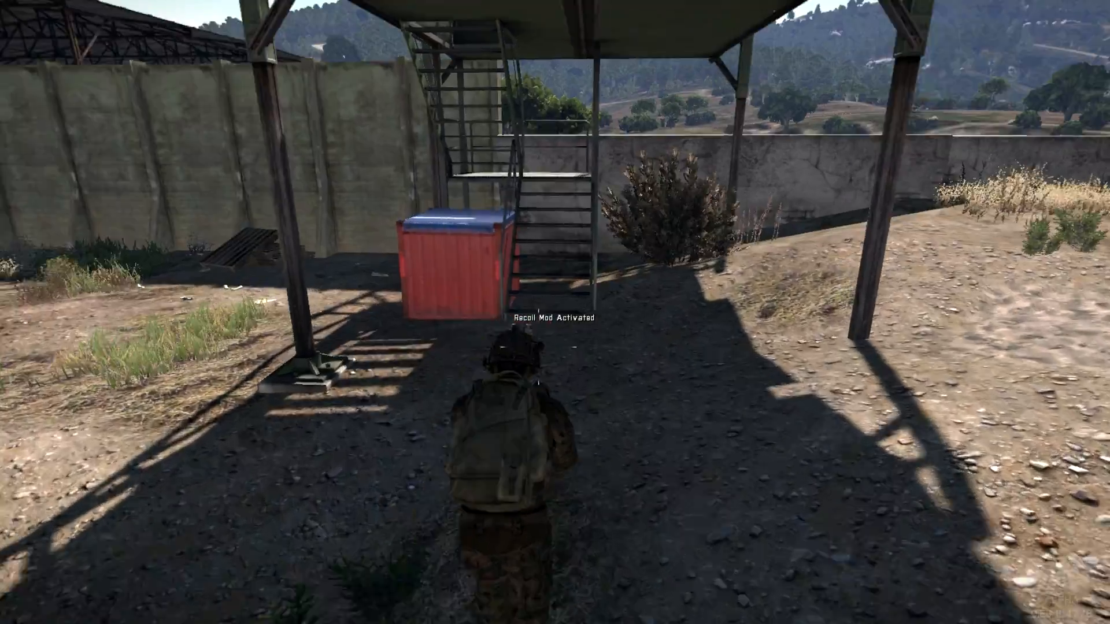
key(w)
Plant an explosive on the Military Cargo OP's stair landing and detonate it from a safe distance
scroll(555, 312, down, 4)
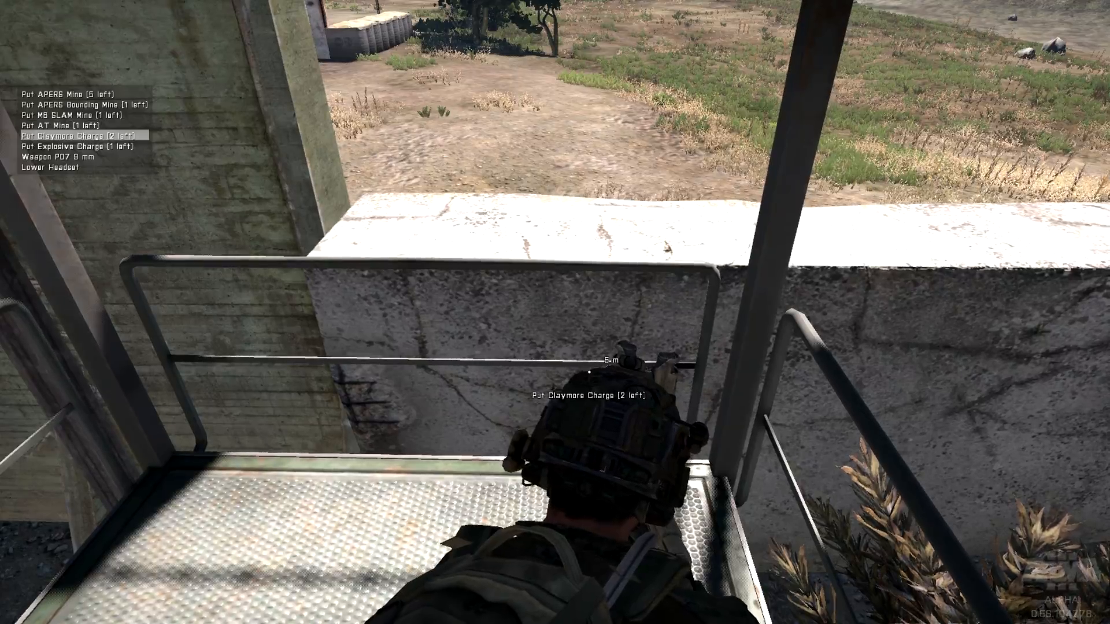
key(Return)
key(s)
key(s)
key(w)
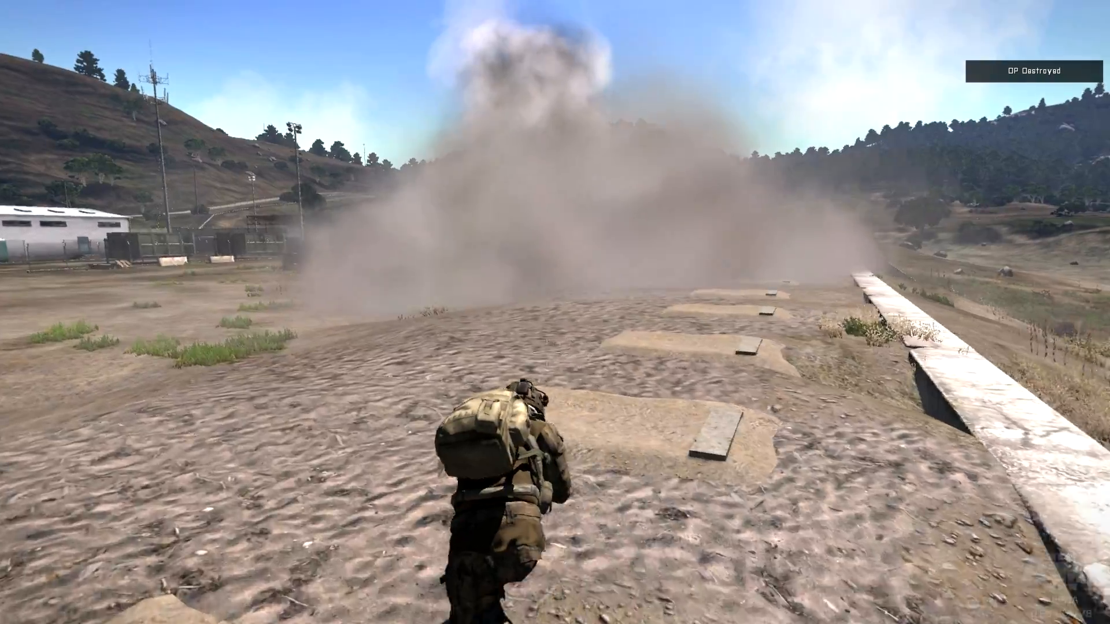
Walk back to the Military Cargo OP and examine the tower and the red cargo box for damage
key(w)
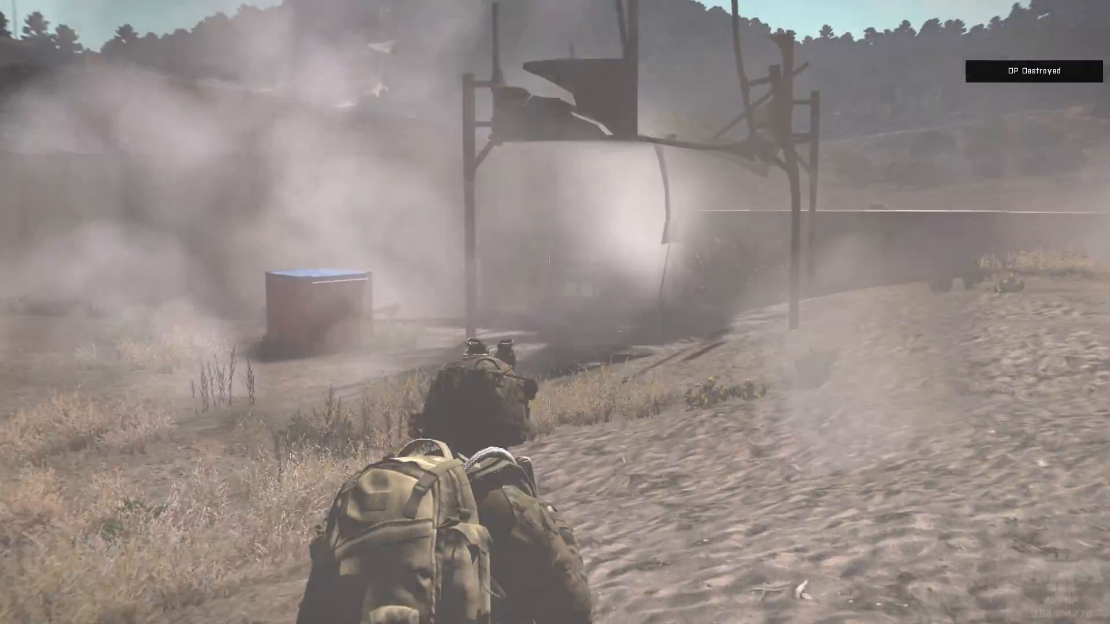
key(w)
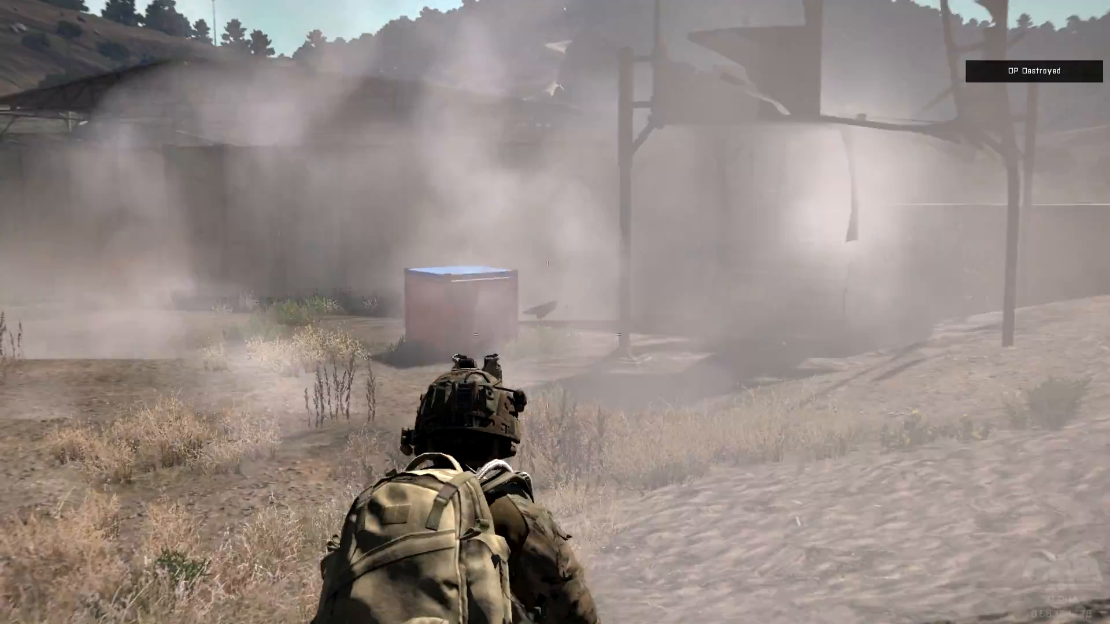
key(w)
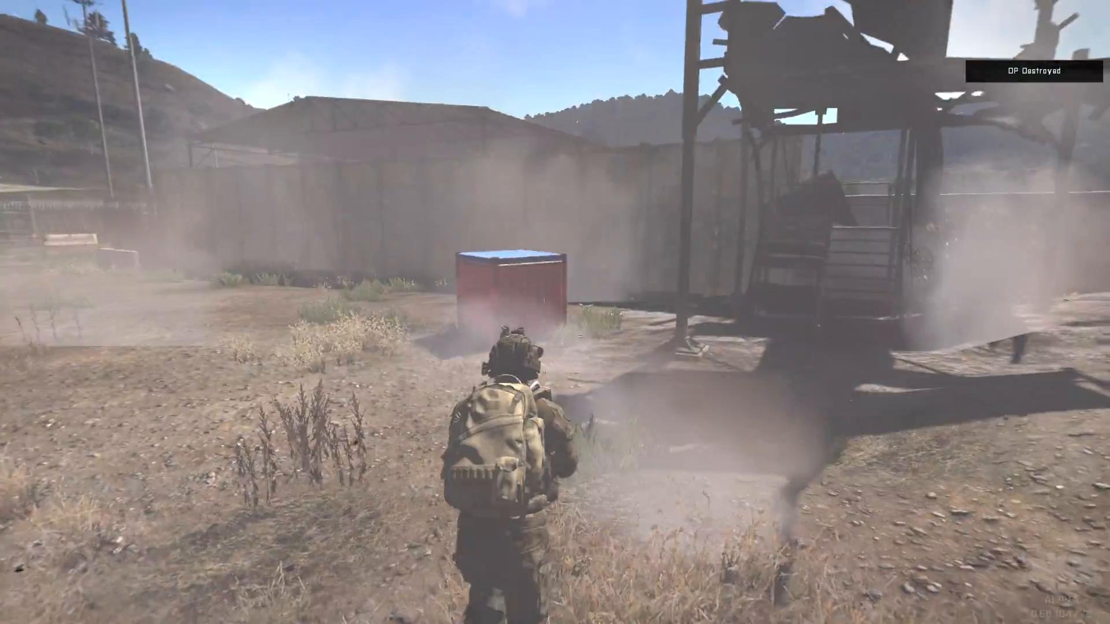
key(w)
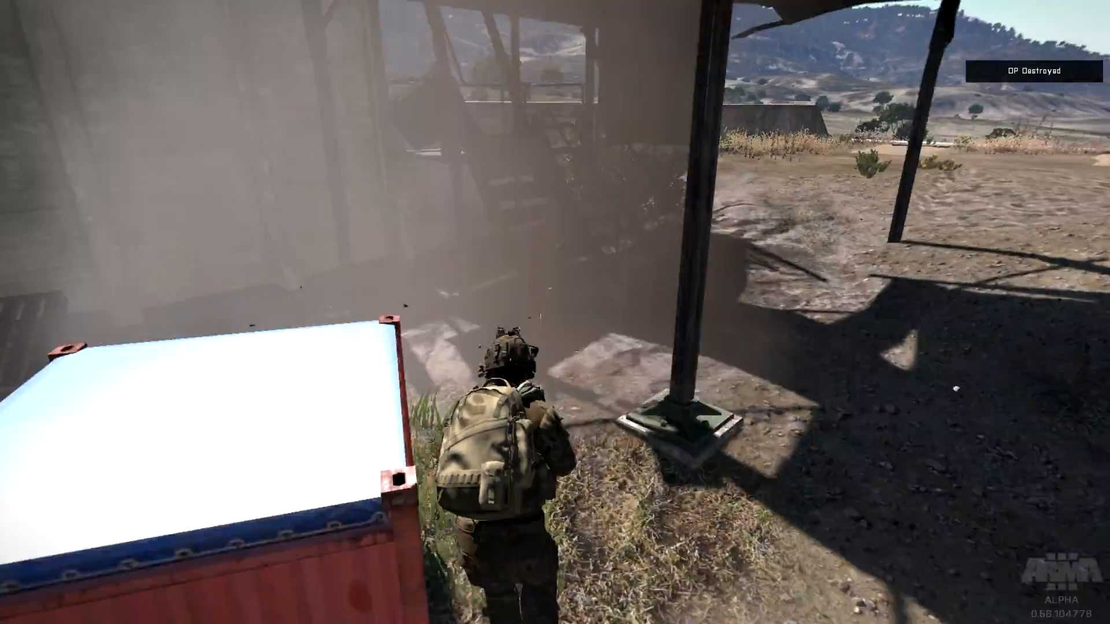
key(a)
key(s)
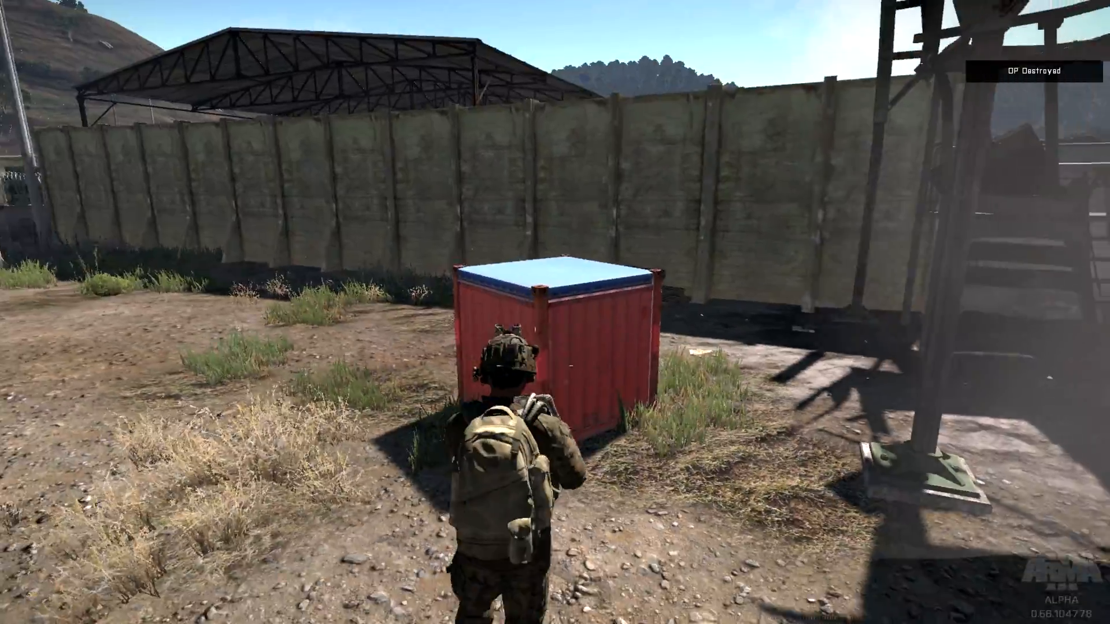
View the Military Cargo OP from the sandy range, and abort the preview to return to the editor
key(w)
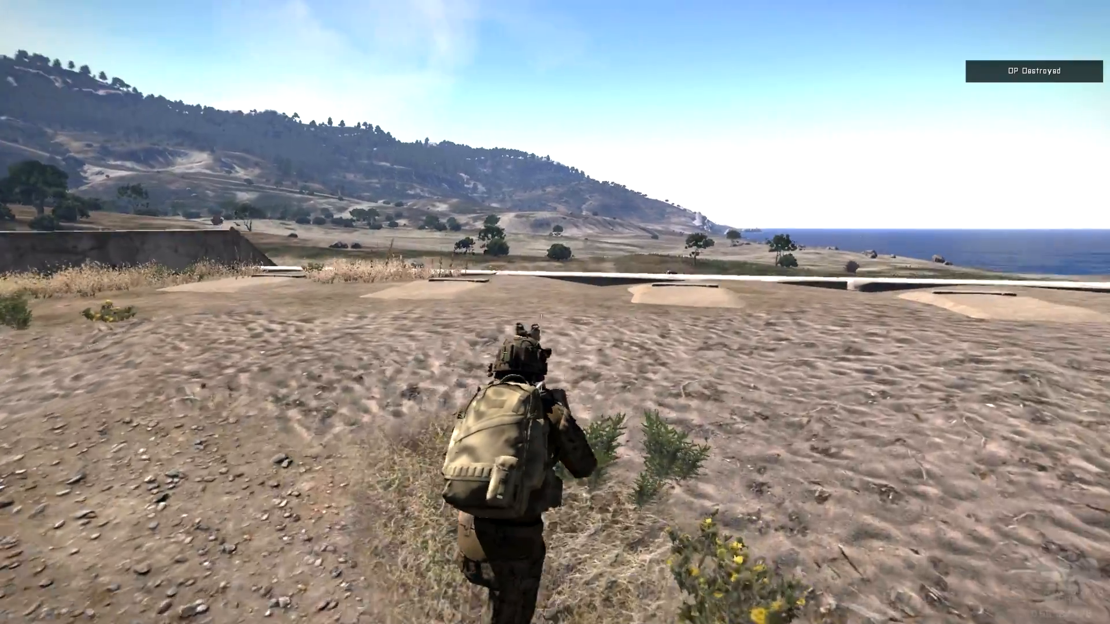
key(w)
key(s)
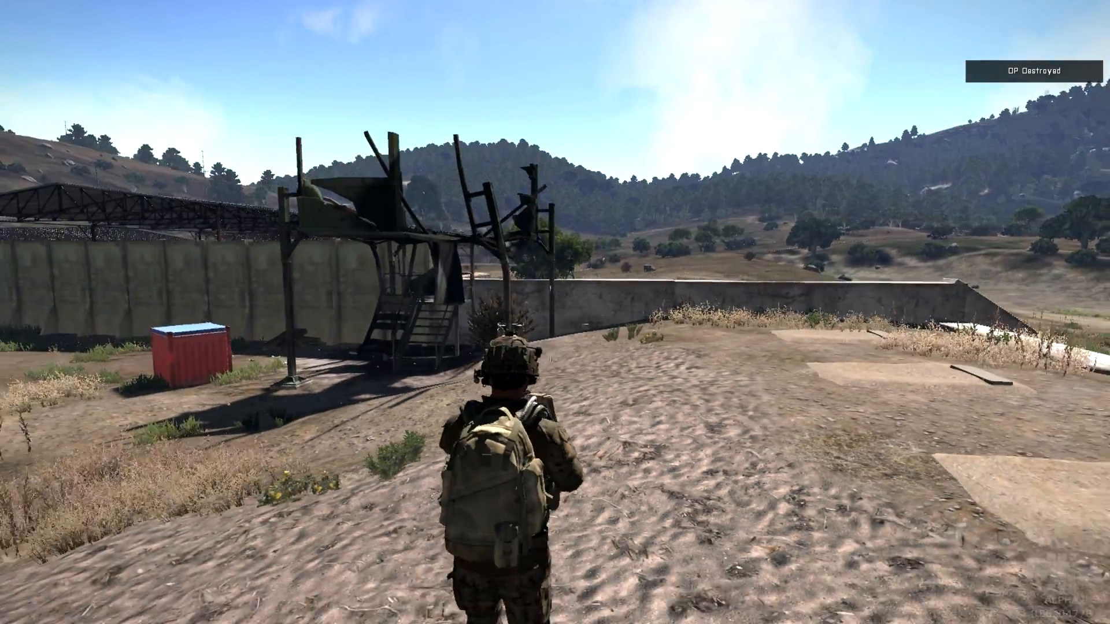
key(Escape)
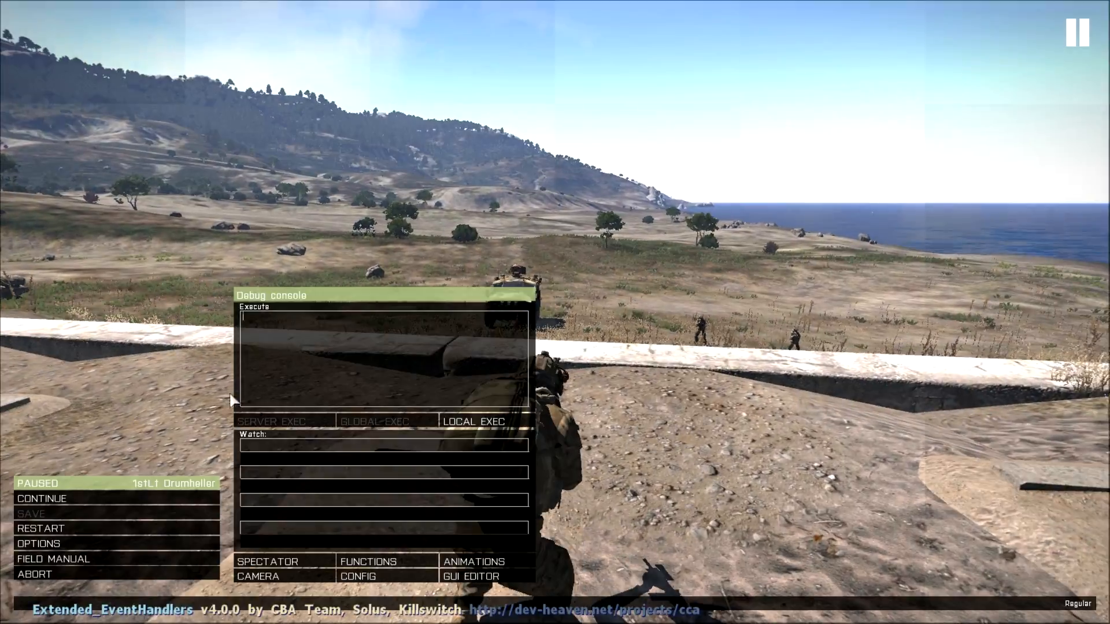
click(141, 571)
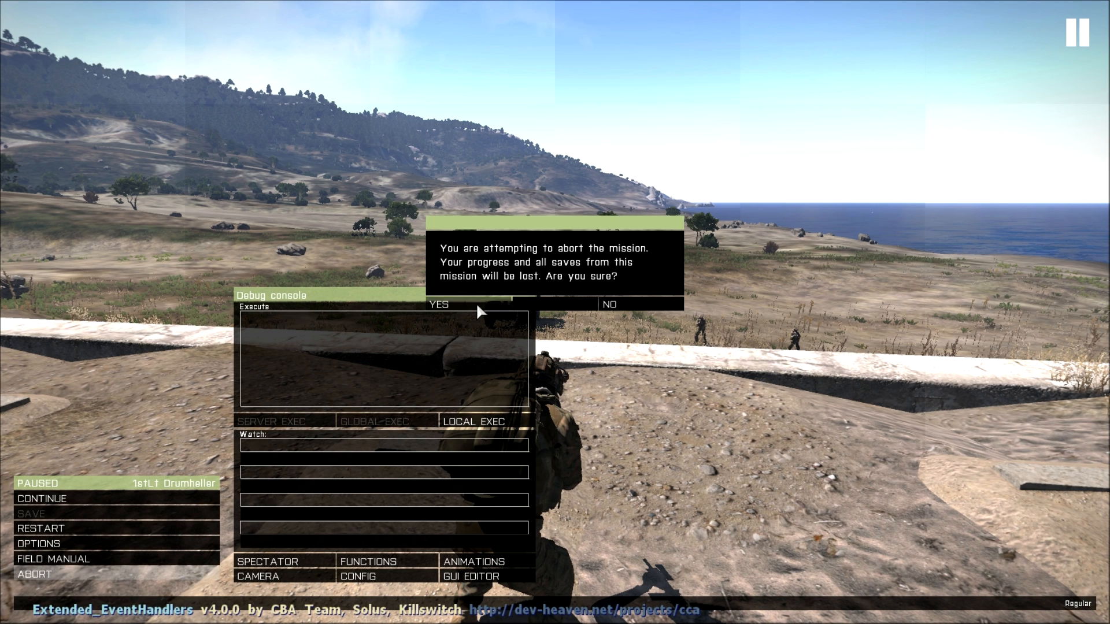
click(477, 303)
Append AND (t4) to the condition of the End #1 trigger northwest of the firing range
right_drag(569, 292, 477, 410)
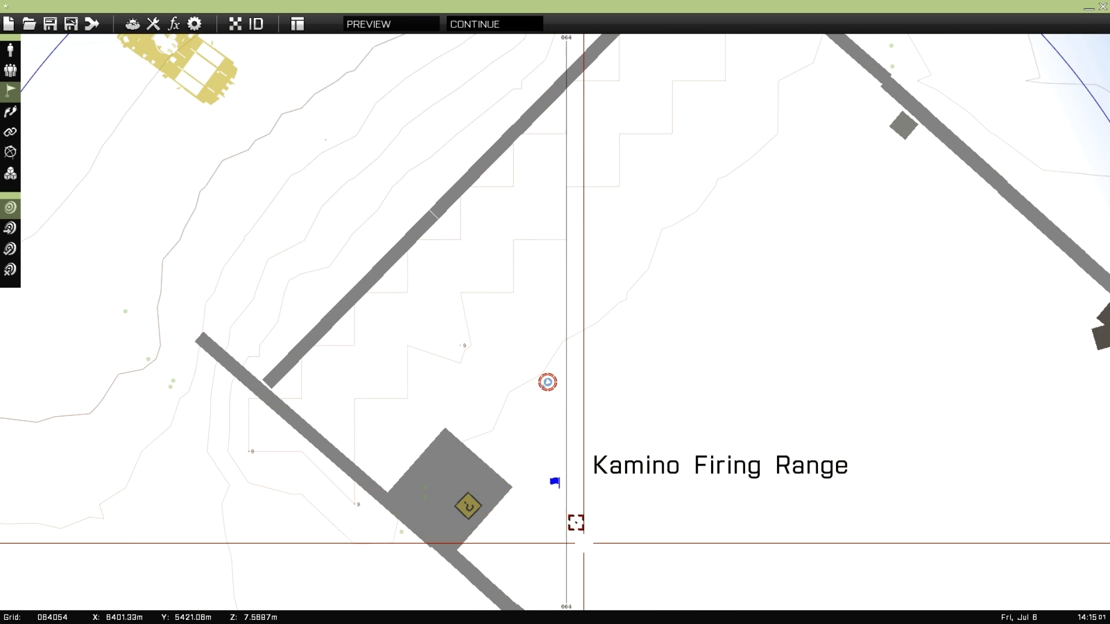
right_drag(268, 210, 568, 537)
key(F1)
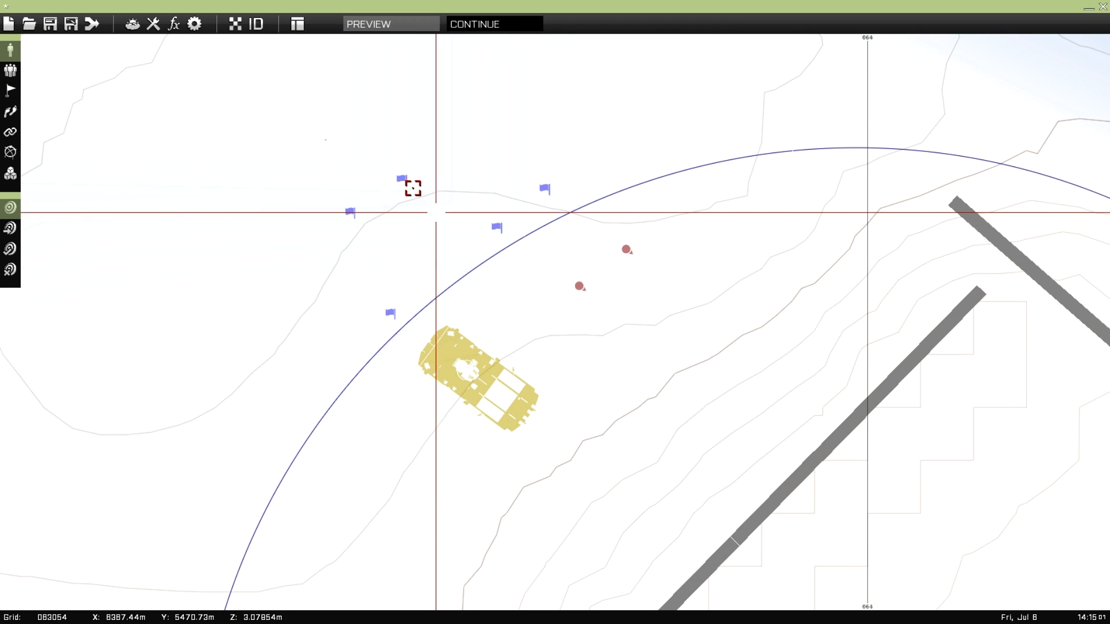
double_click(401, 179)
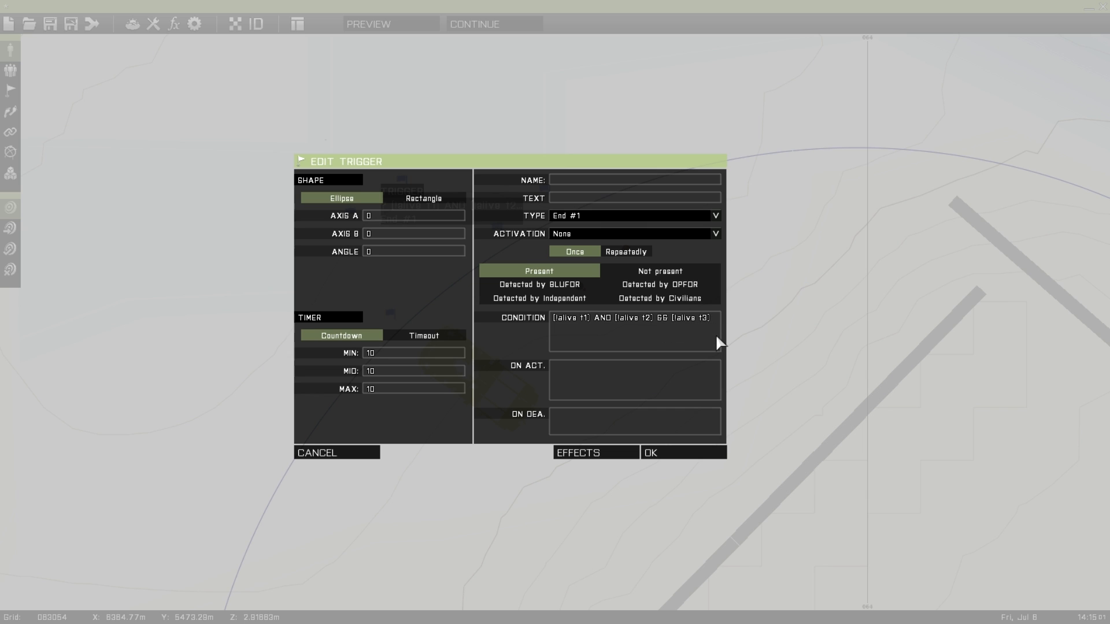
text(AND (t4))
click(669, 454)
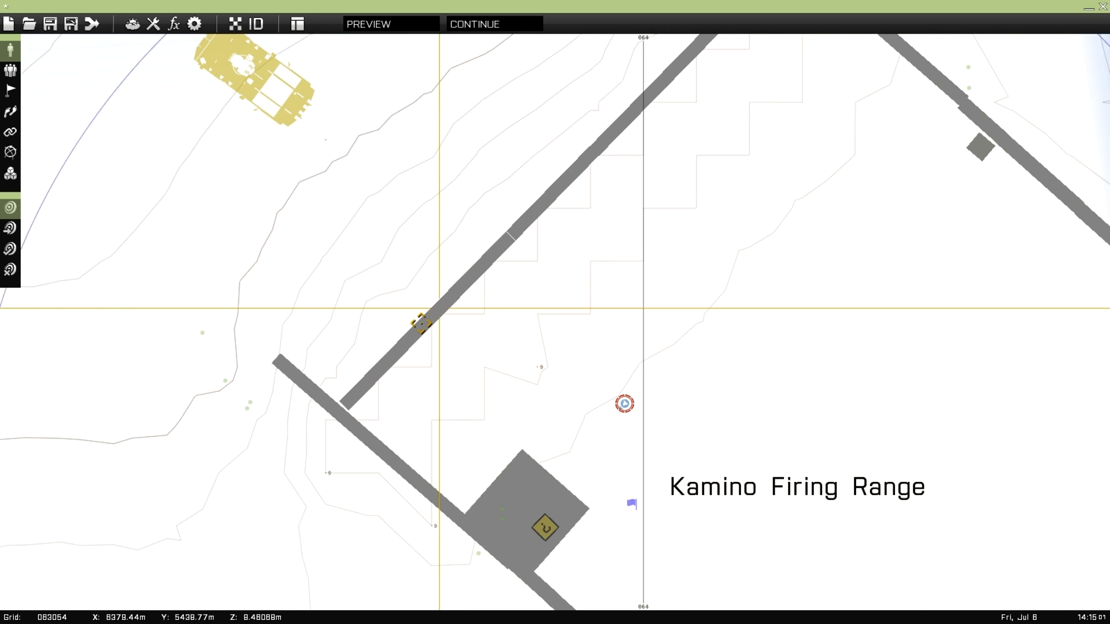
Remove the circular area of the OP Destroyed trigger by clearing its Axis A and Axis B values
scroll(466, 326, down, 3)
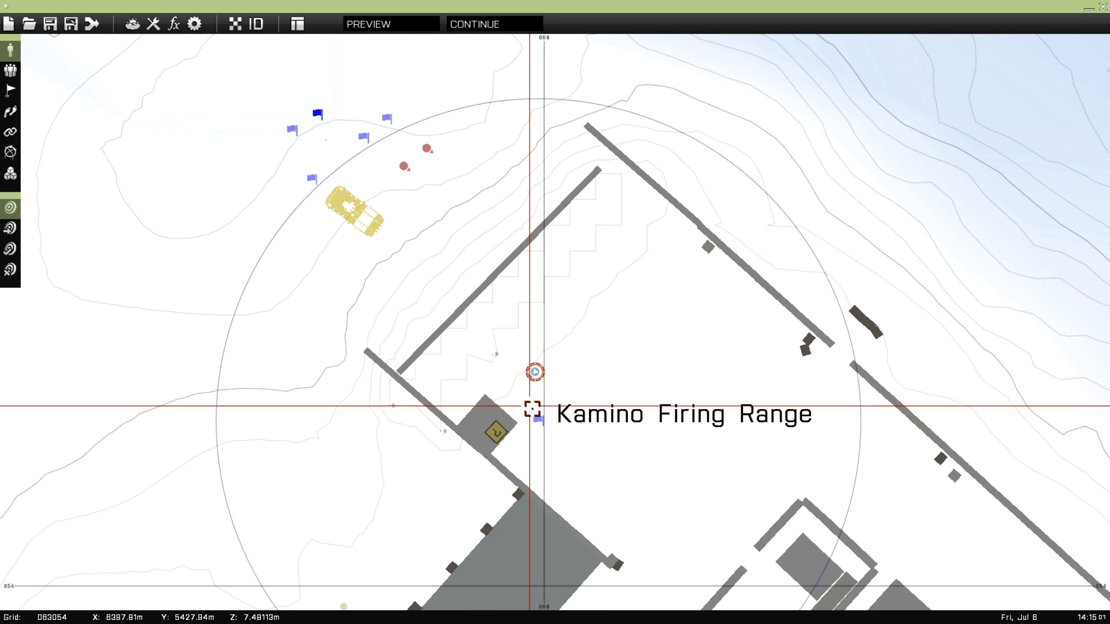
double_click(538, 420)
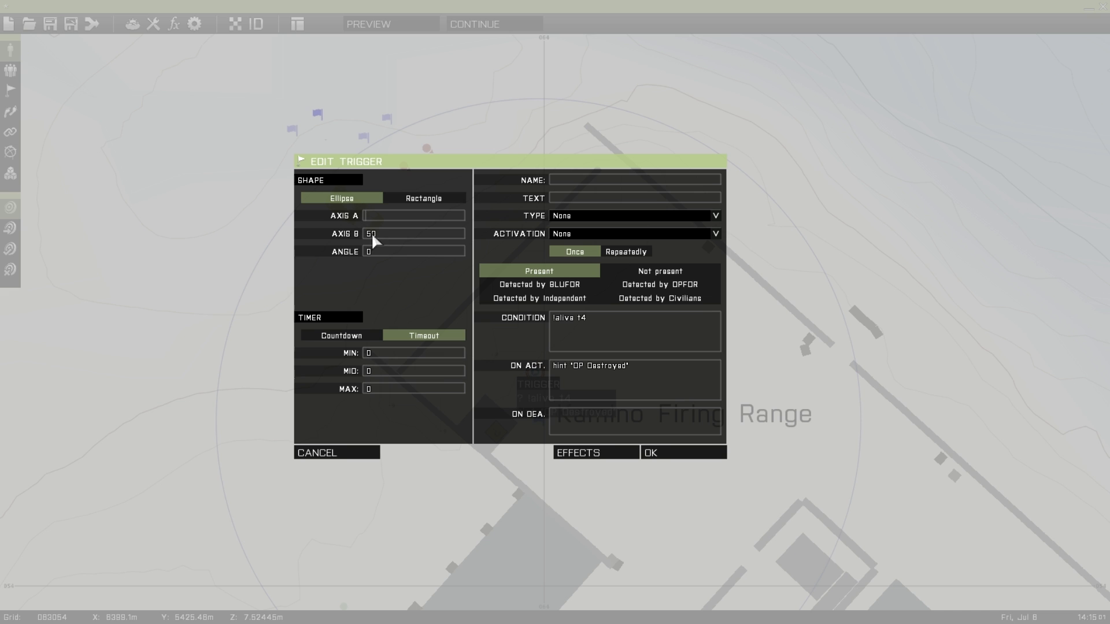
click(653, 453)
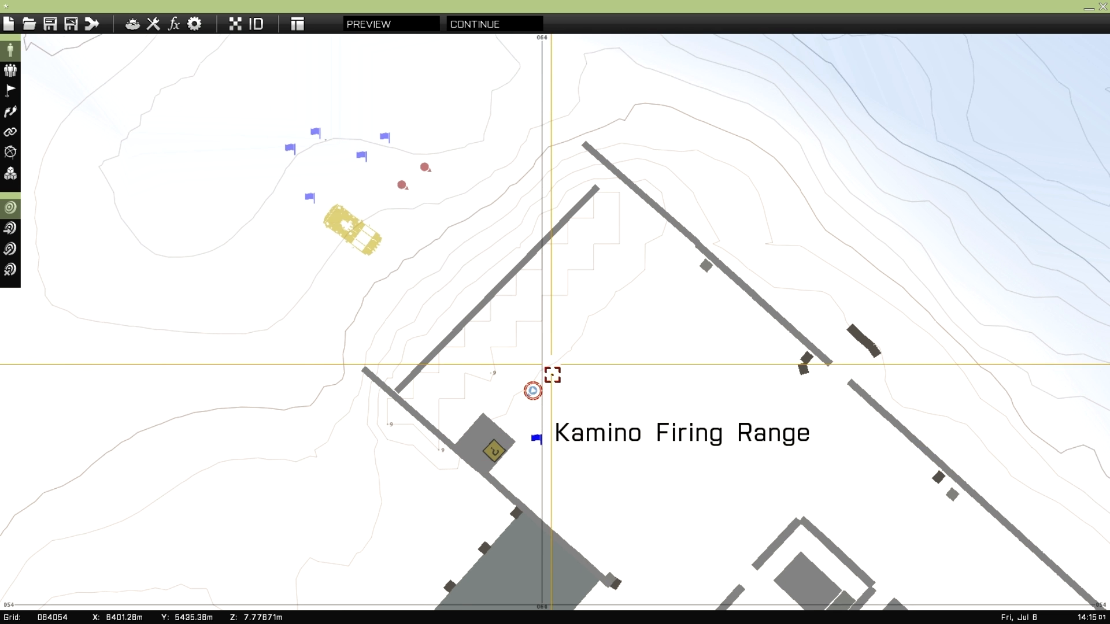
Insert an empty [BLUE] Ordnance crate from the Ammo class just northwest of the player
scroll(523, 422, up, 3)
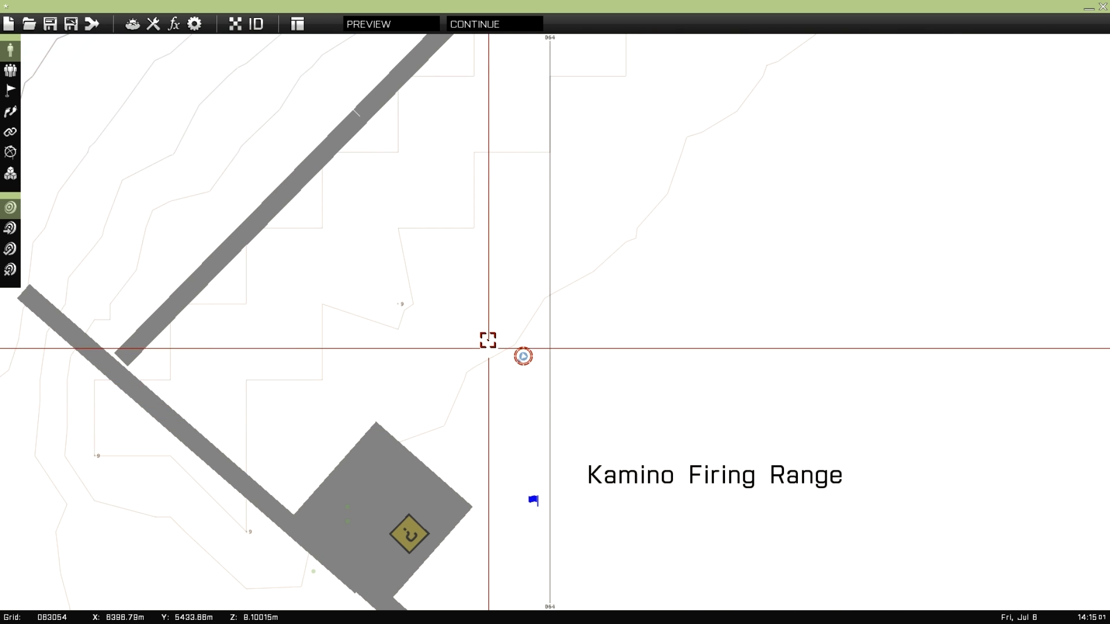
double_click(492, 330)
click(413, 181)
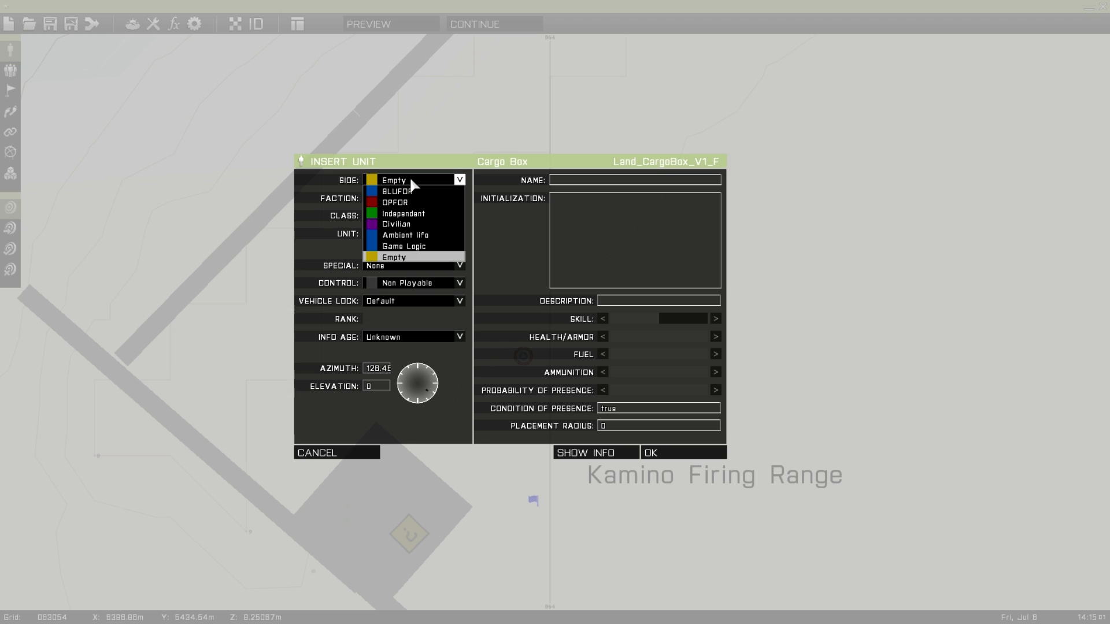
click(415, 182)
click(413, 219)
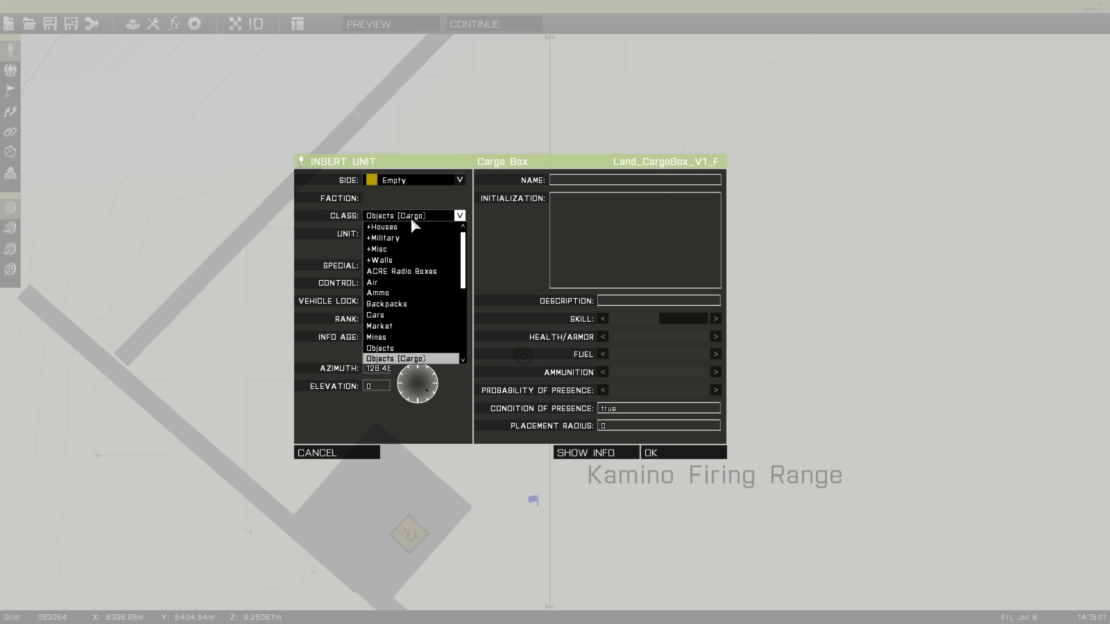
click(397, 295)
click(414, 235)
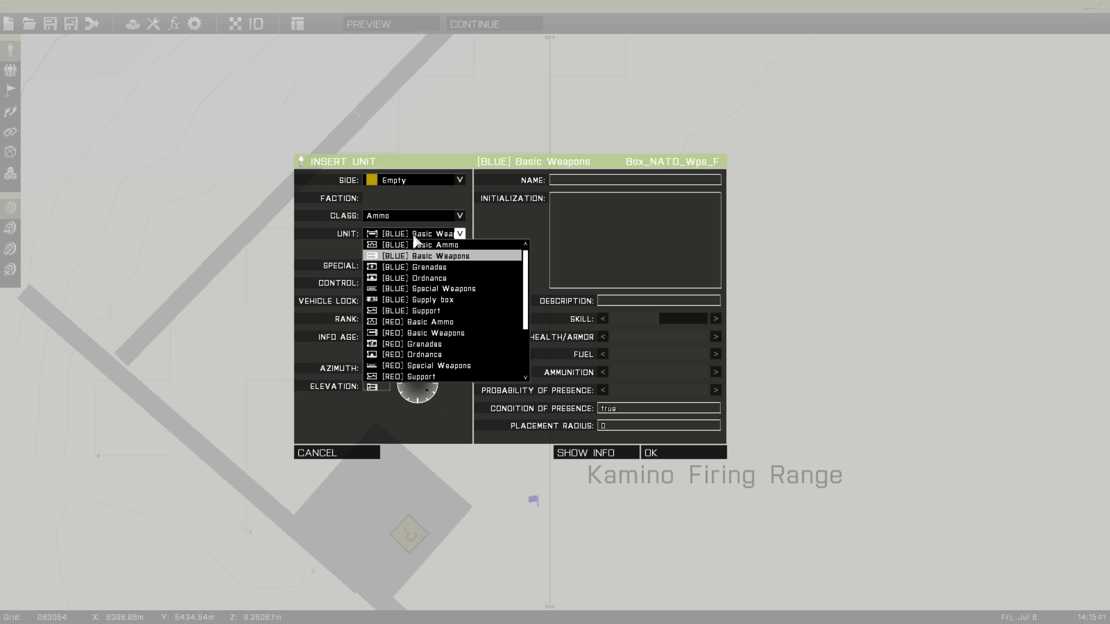
click(431, 278)
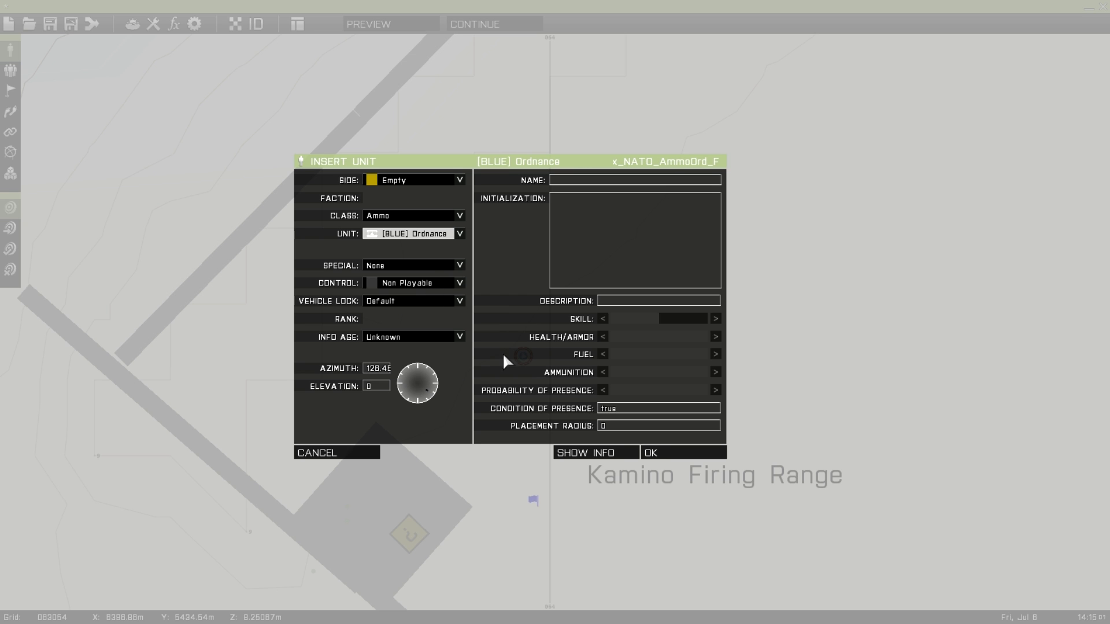
click(667, 454)
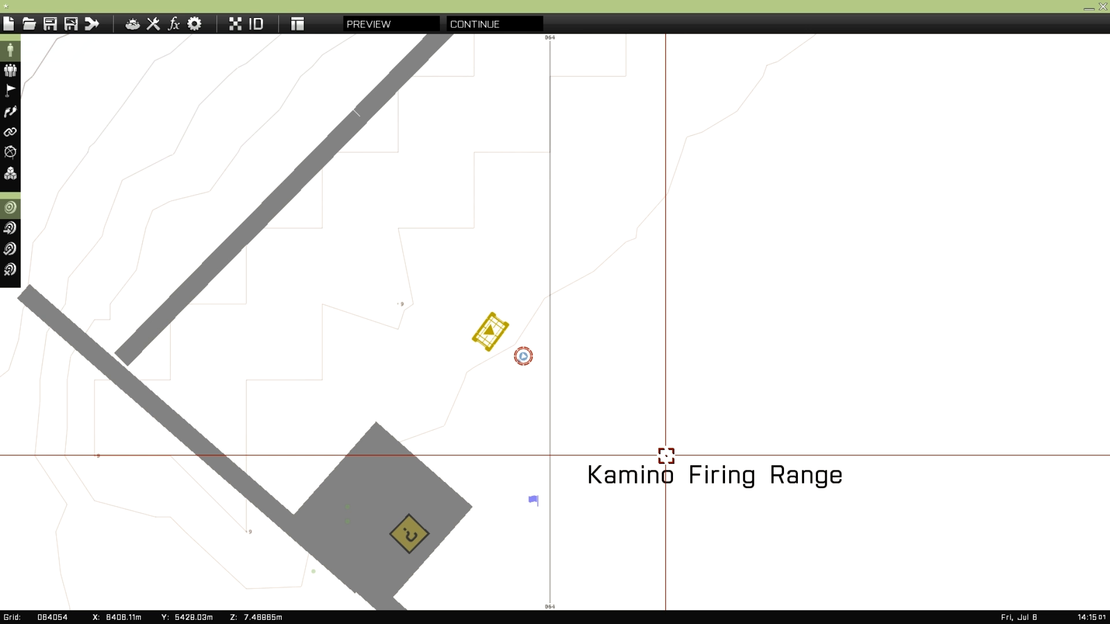
Preview the mission to test the End #1 trigger's condition, and abort back to the editor
click(396, 33)
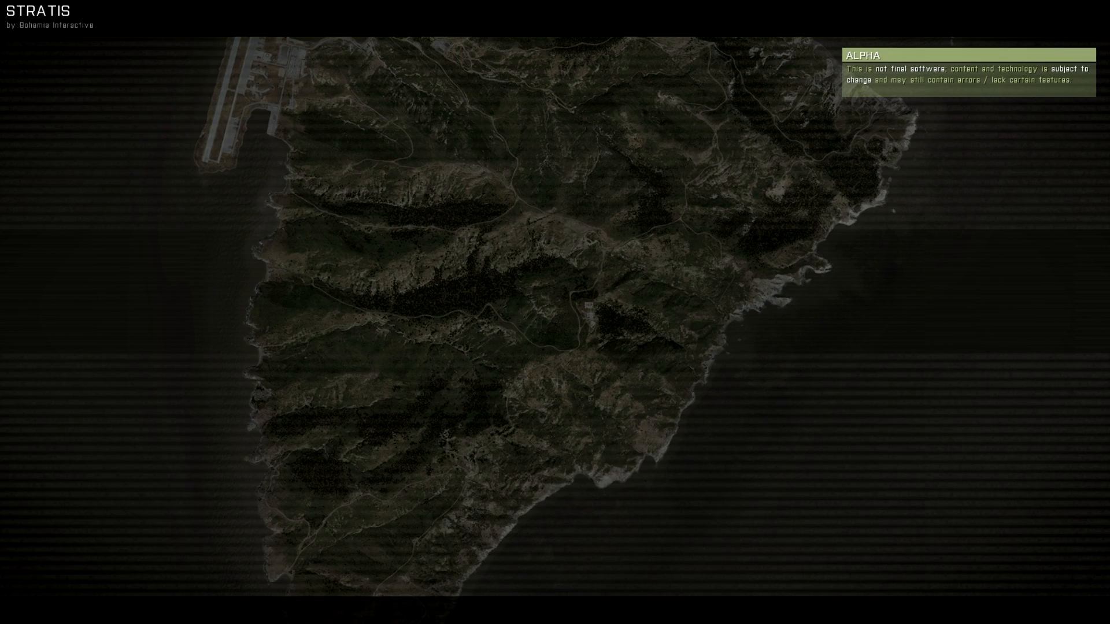
key(KP_Enter)
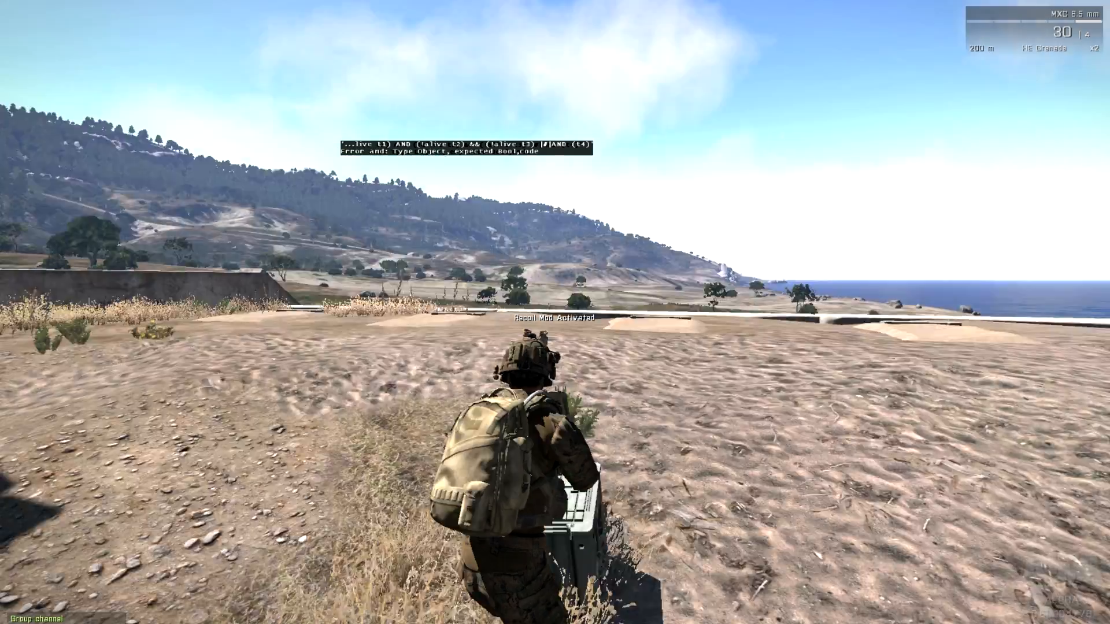
key(w)
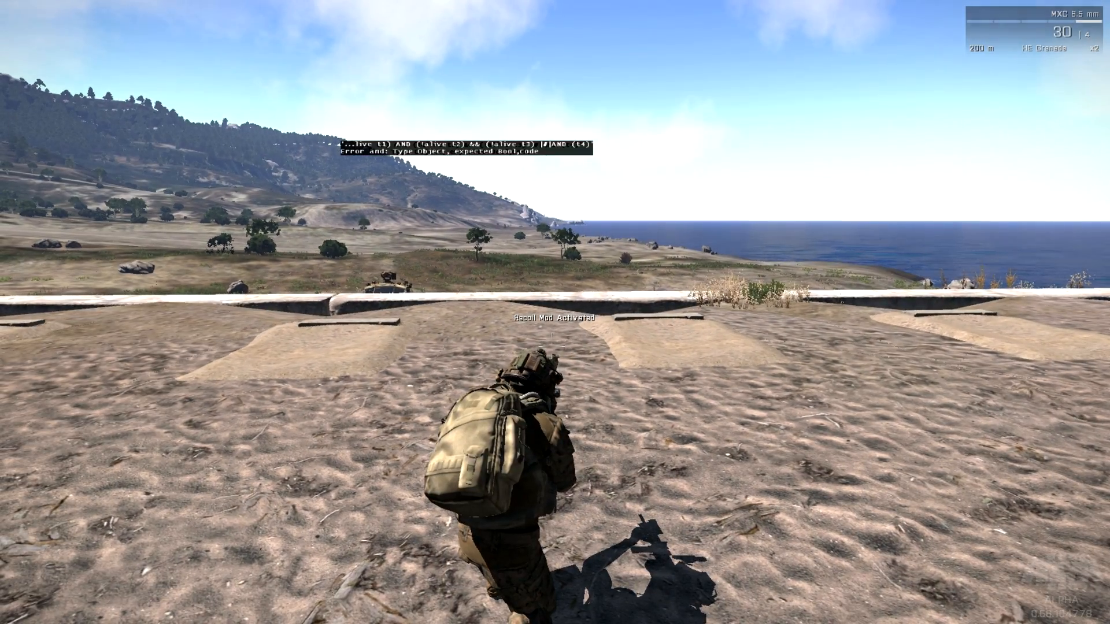
key(w)
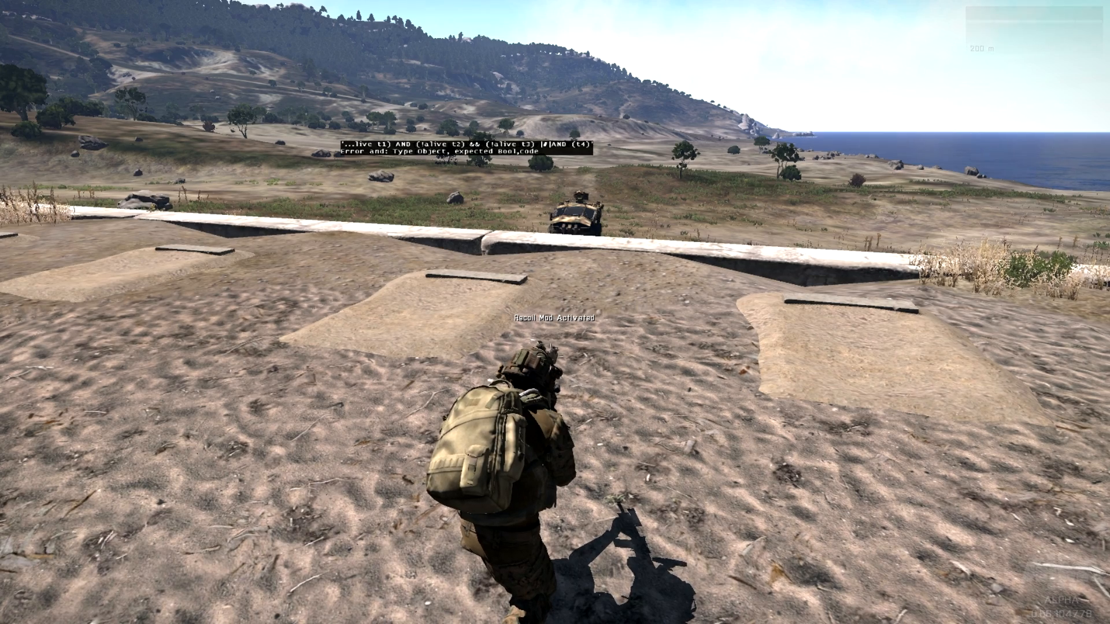
key(Escape)
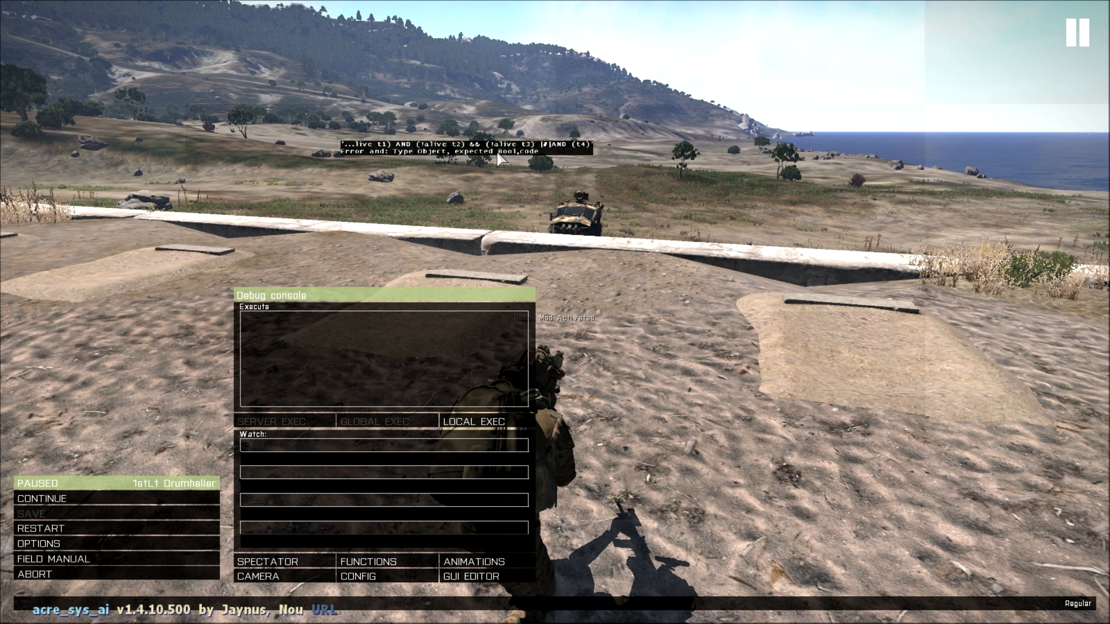
click(123, 577)
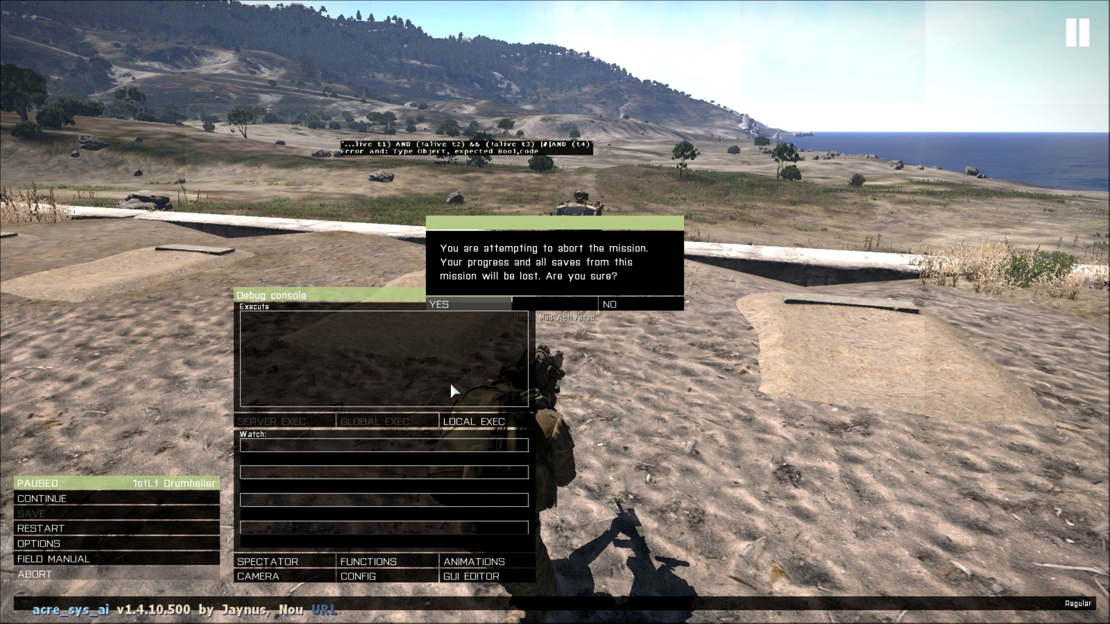
click(474, 308)
Correct the last part of the End #1 trigger's condition to (!alive t4)
right_drag(483, 289, 714, 598)
scroll(416, 374, down, 2)
right_drag(425, 386, 512, 485)
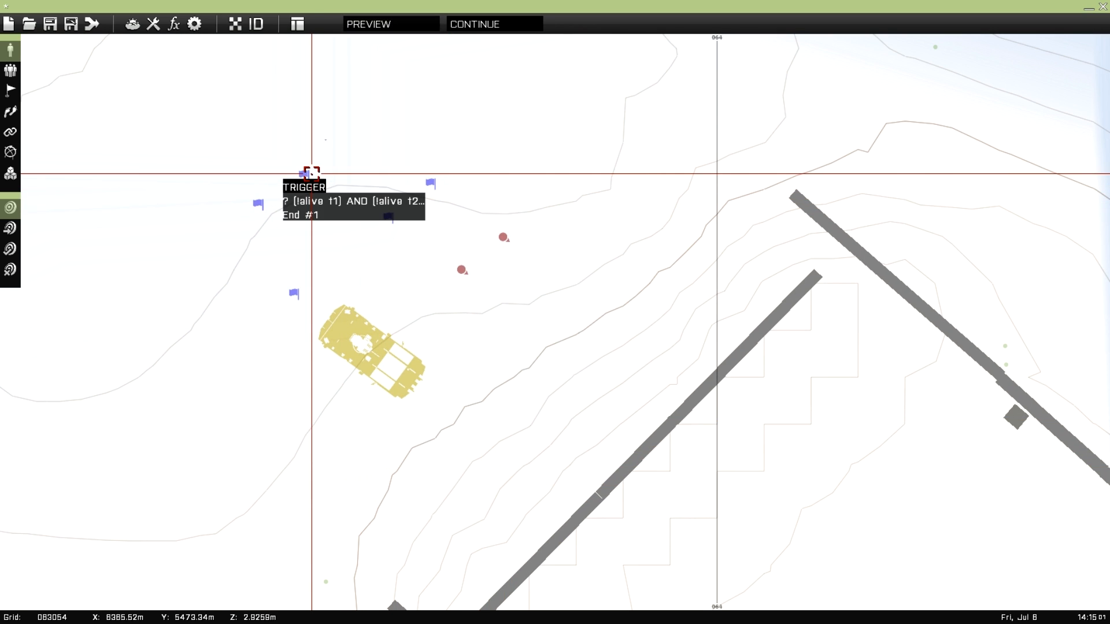
double_click(310, 180)
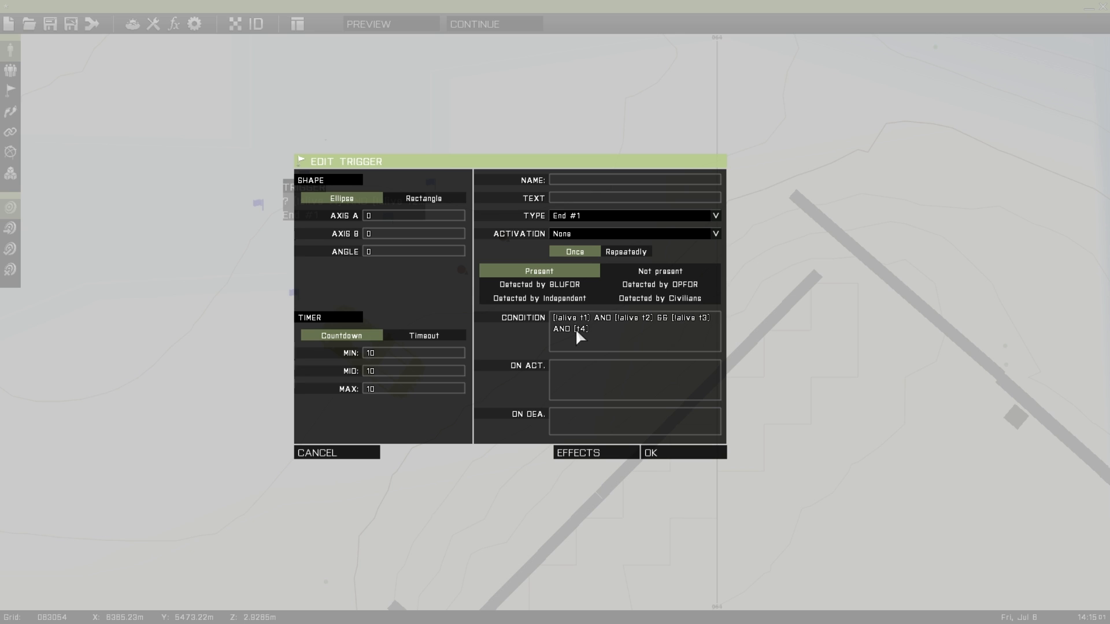
text(!alive)
click(691, 456)
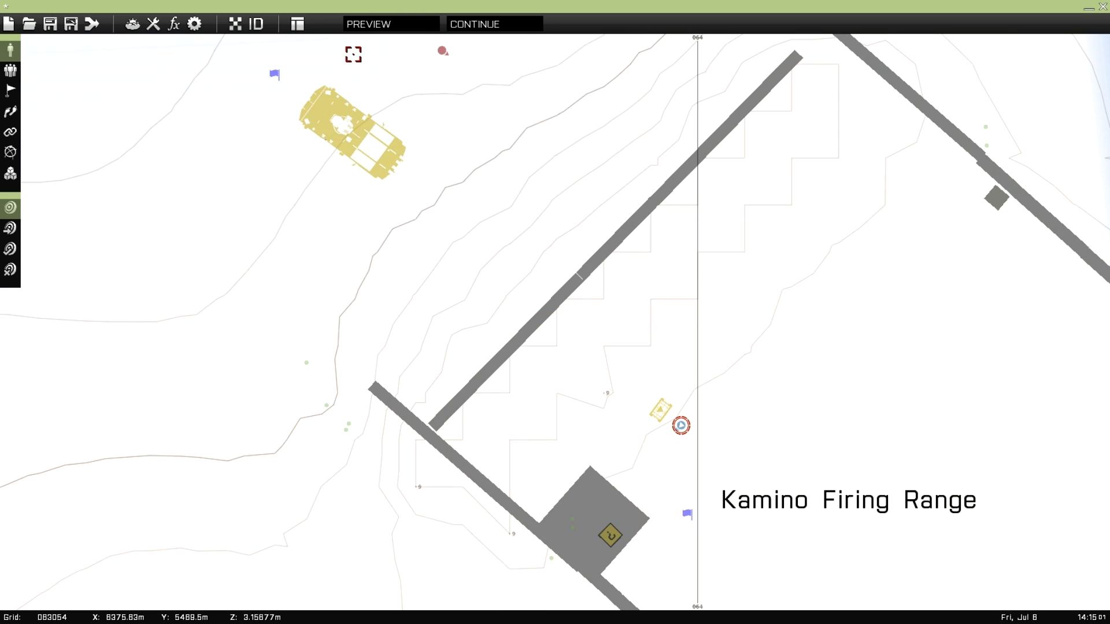
Preview the mission and swap mines and Claymores in the backpack for two more explosive charges from the ordnance crate
click(384, 26)
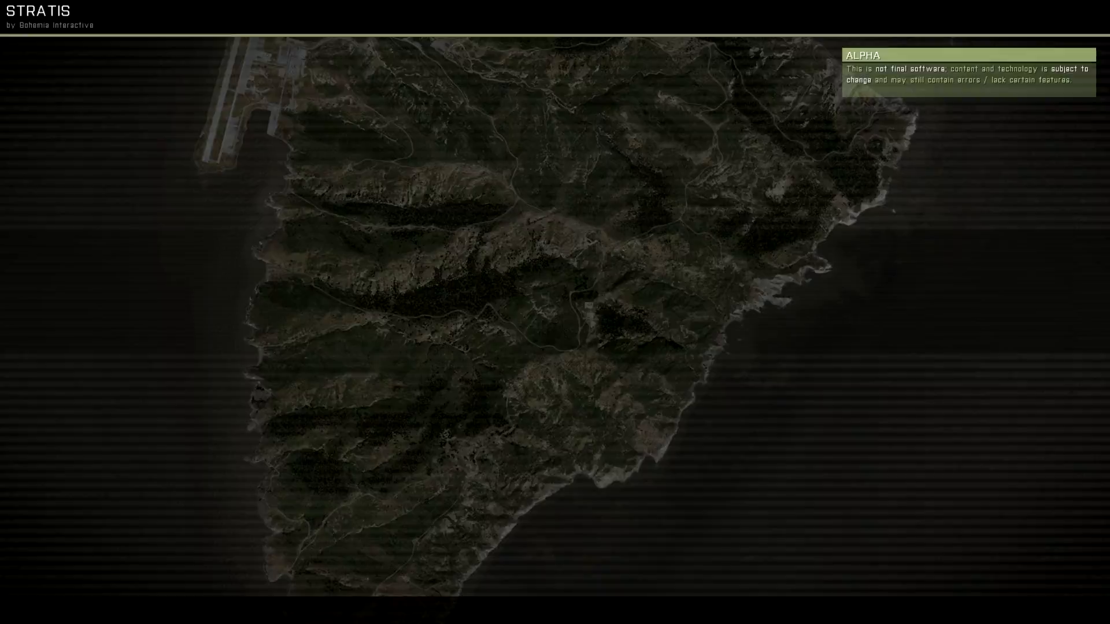
key(KP_Enter)
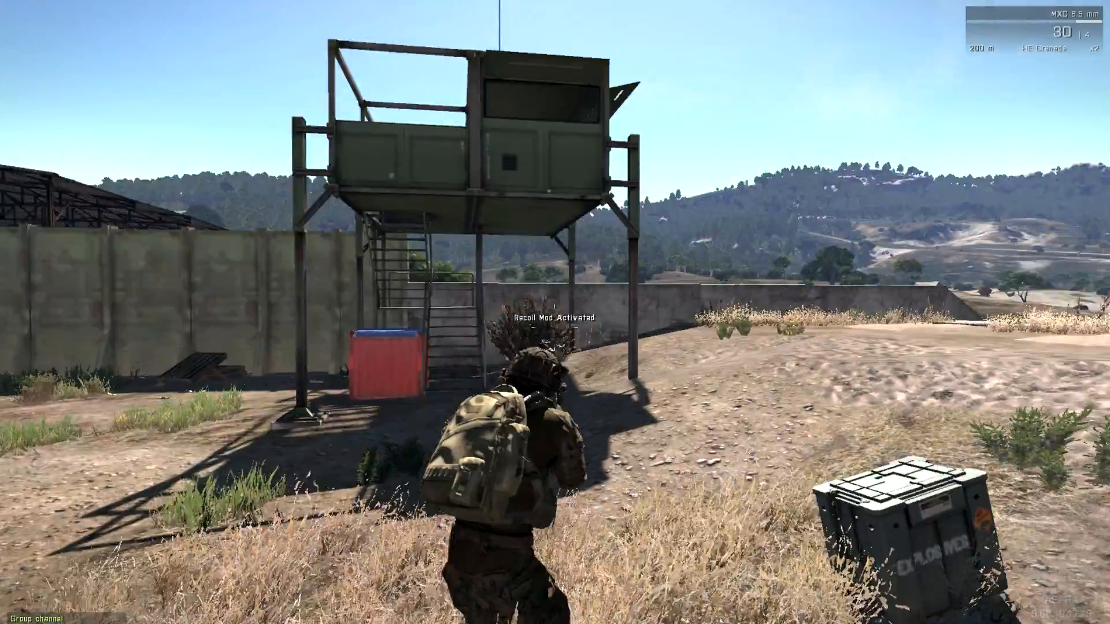
scroll(555, 312, down, 2)
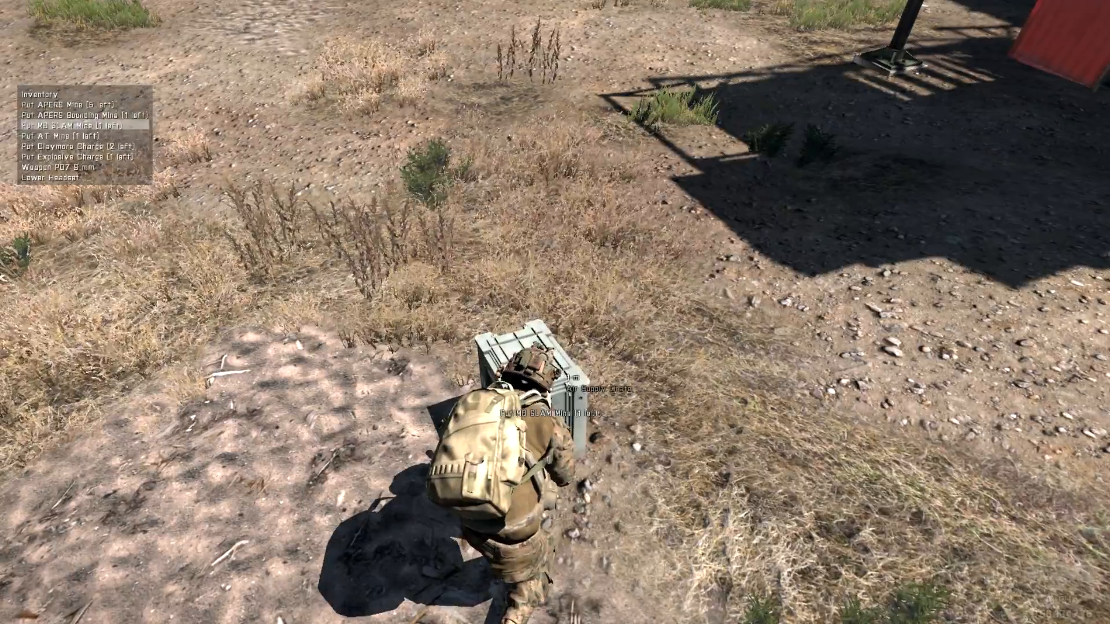
key(i)
click(615, 197)
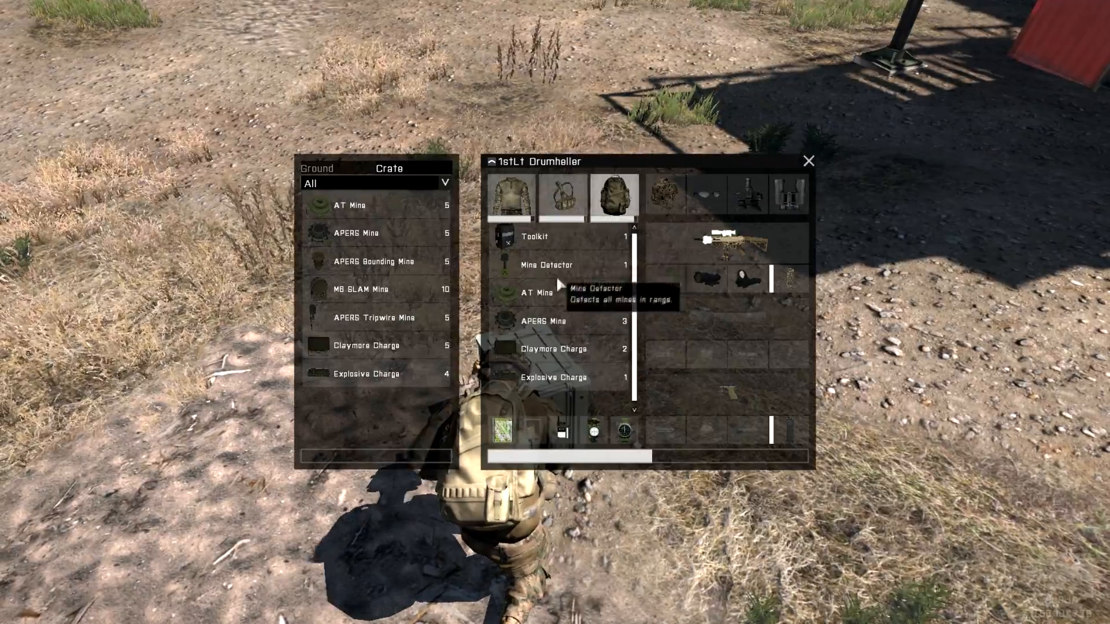
double_click(544, 291)
double_click(543, 290)
double_click(544, 291)
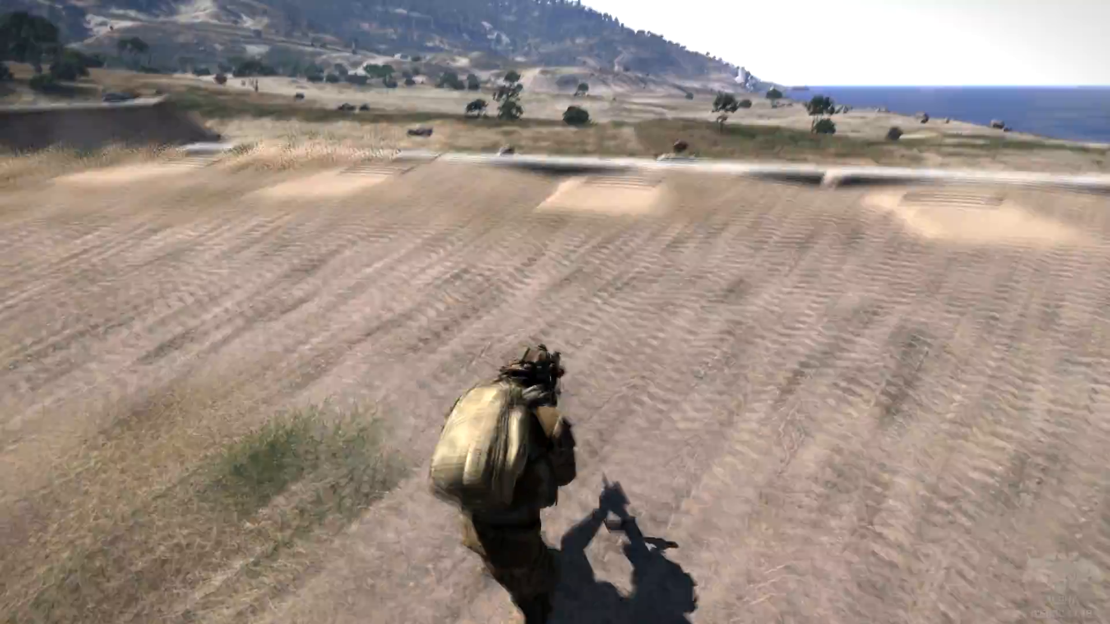
Walk to the edge of the firing range and shoot both enemy soldiers in the field
key(w)
key(w)
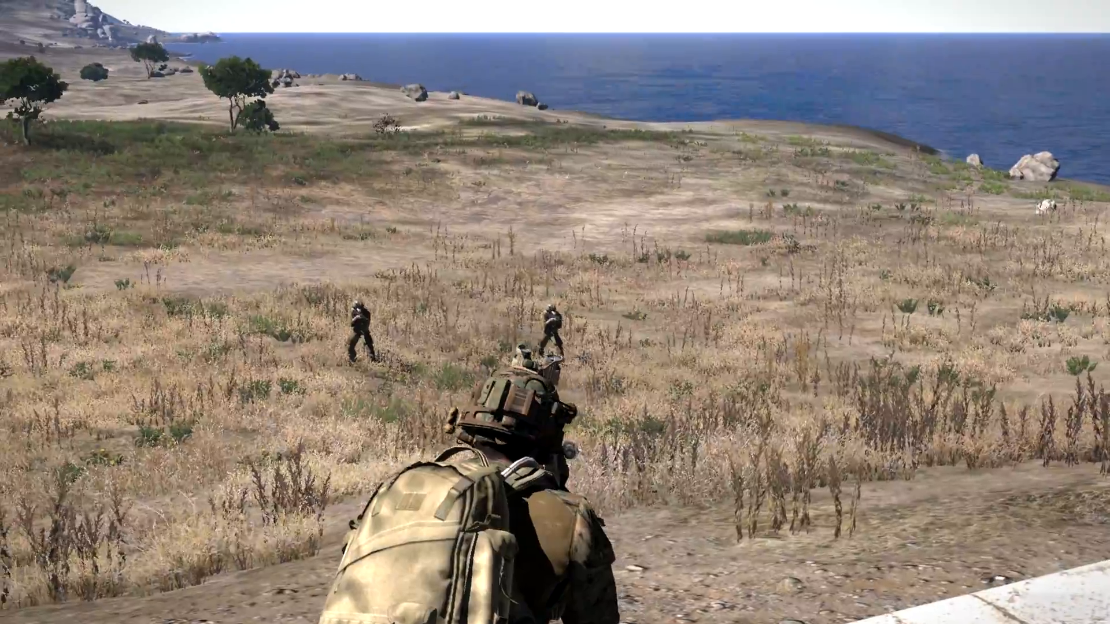
click(556, 324)
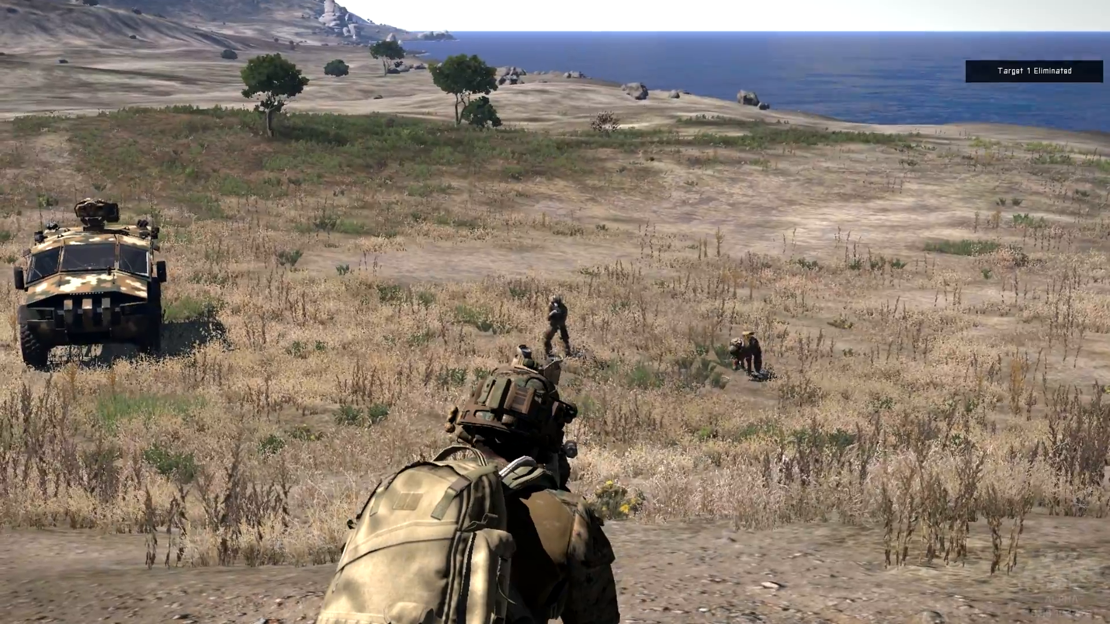
click(555, 319)
Walk to the Ifrit HMG in the field and plant an explosive charge beside it
key(w)
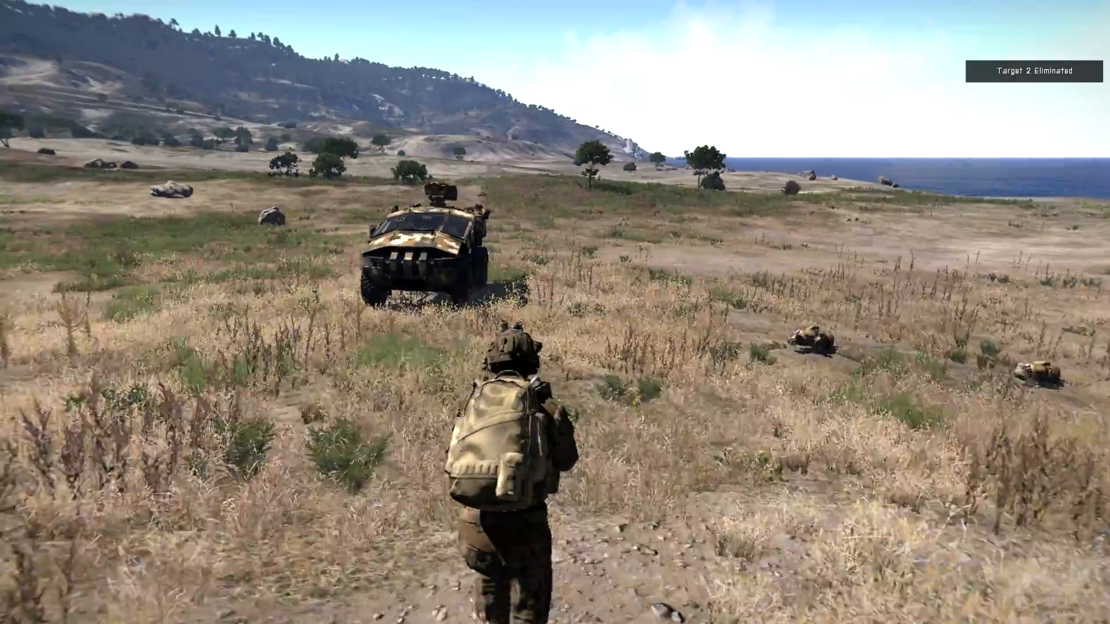
scroll(555, 313, down, 4)
key(w)
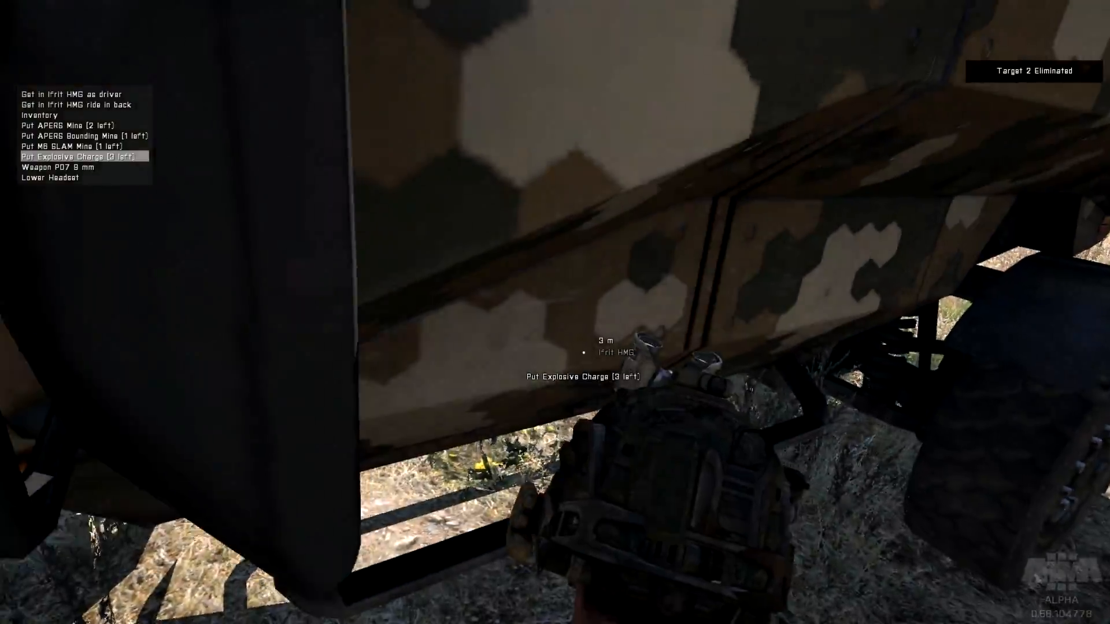
key(Return)
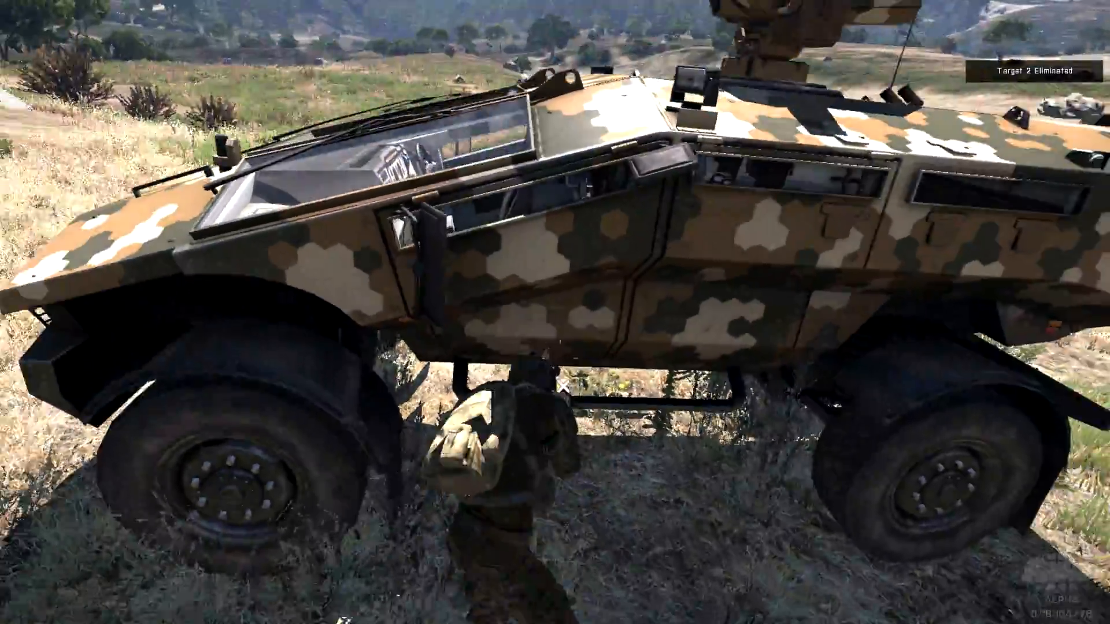
Retreat inside the firing range, go prone, and detonate the charge beside the Ifrit HMG
key(w)
key(w)
key(alt)
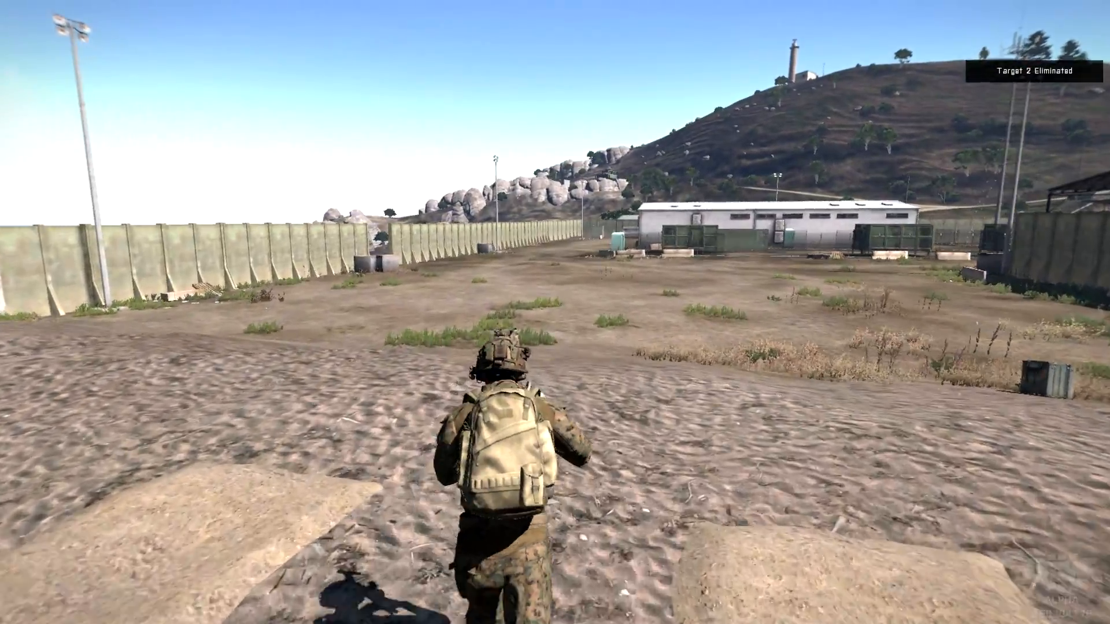
key(z)
scroll(555, 312, down, 1)
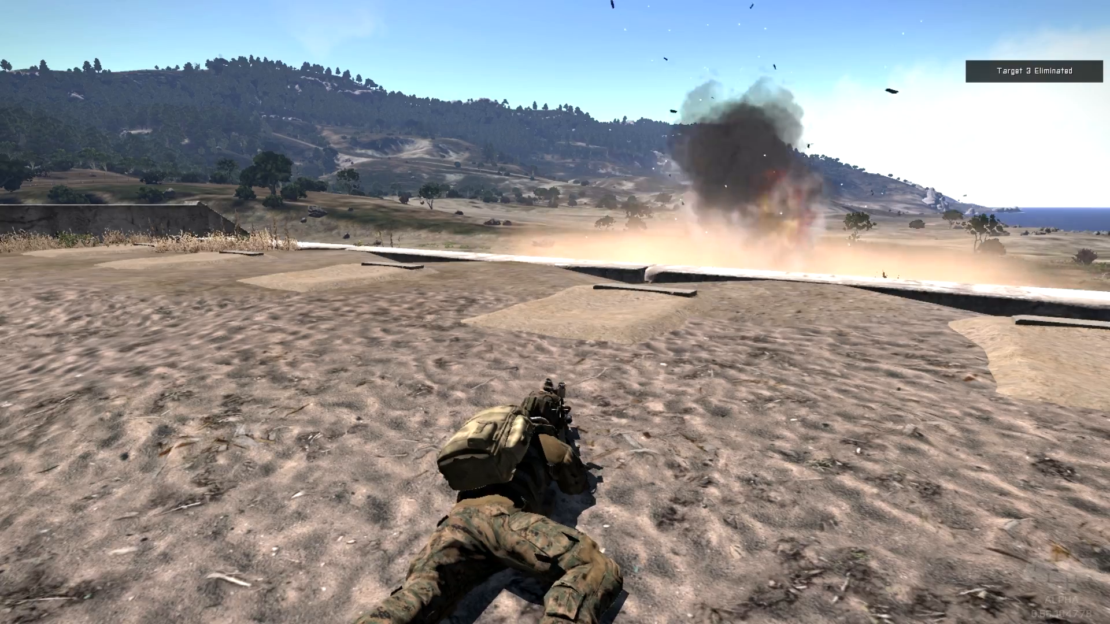
key(z)
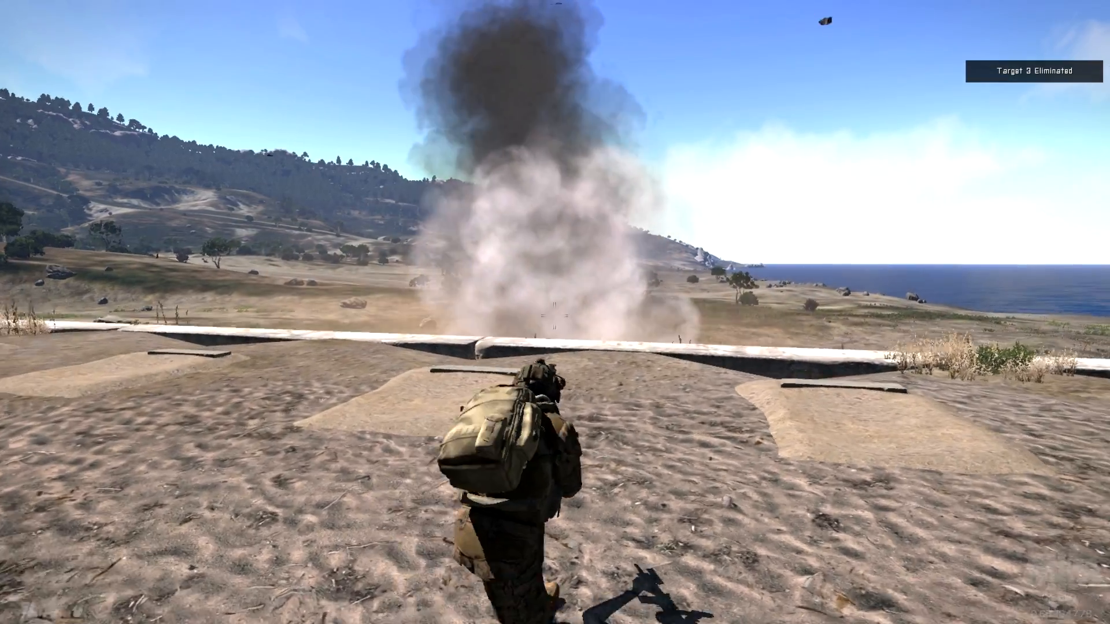
key(w)
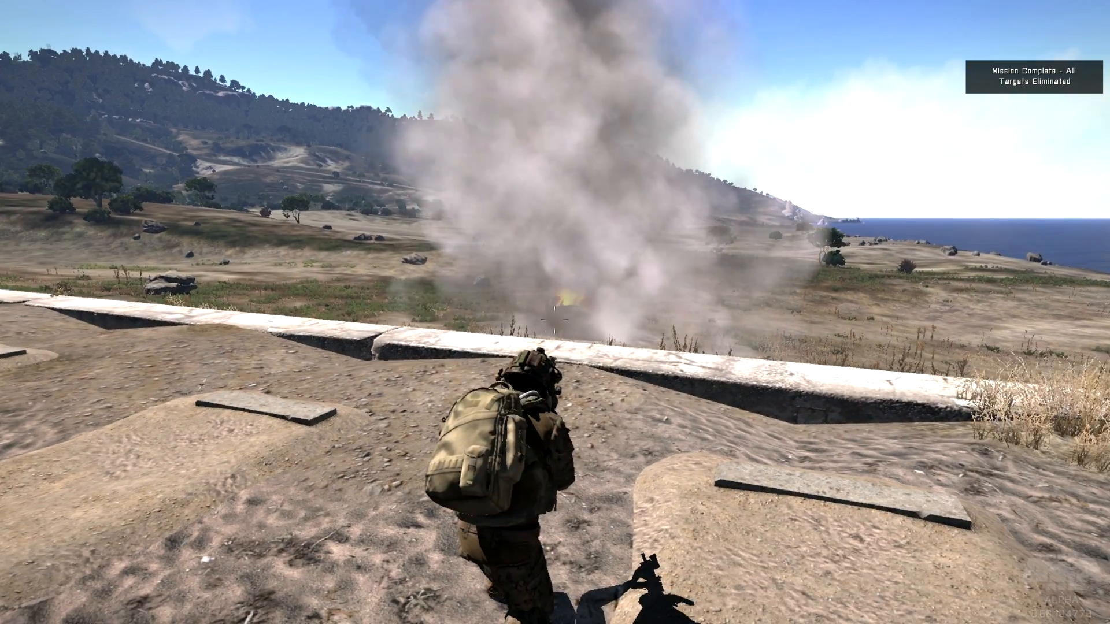
Walk to the Military Cargo OP and plant an explosive charge at the foot of its stairs
key(d)
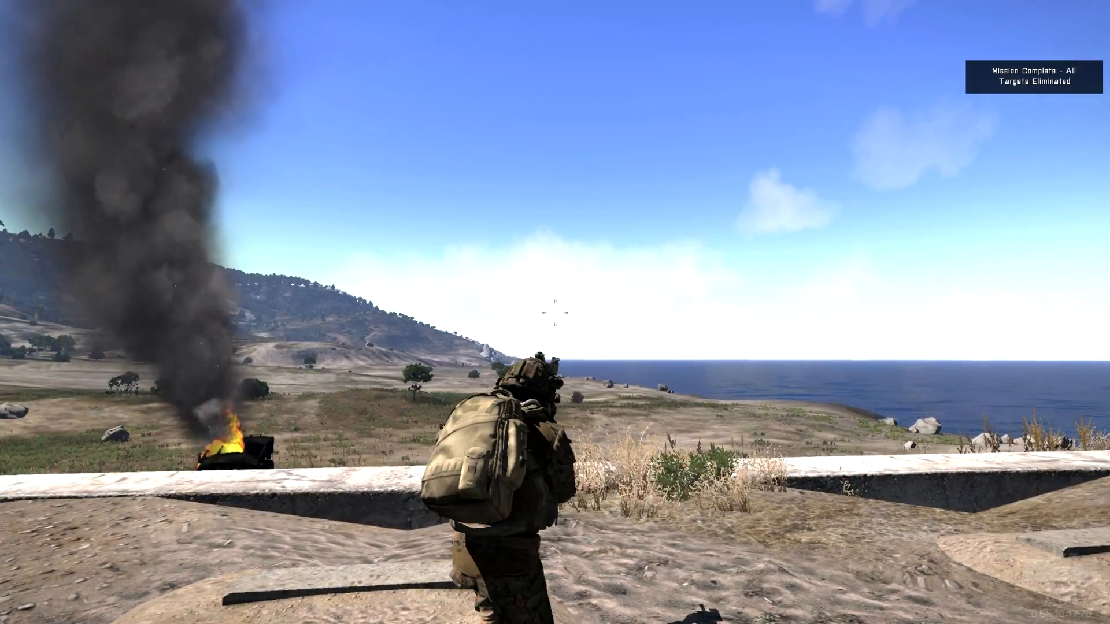
key(w)
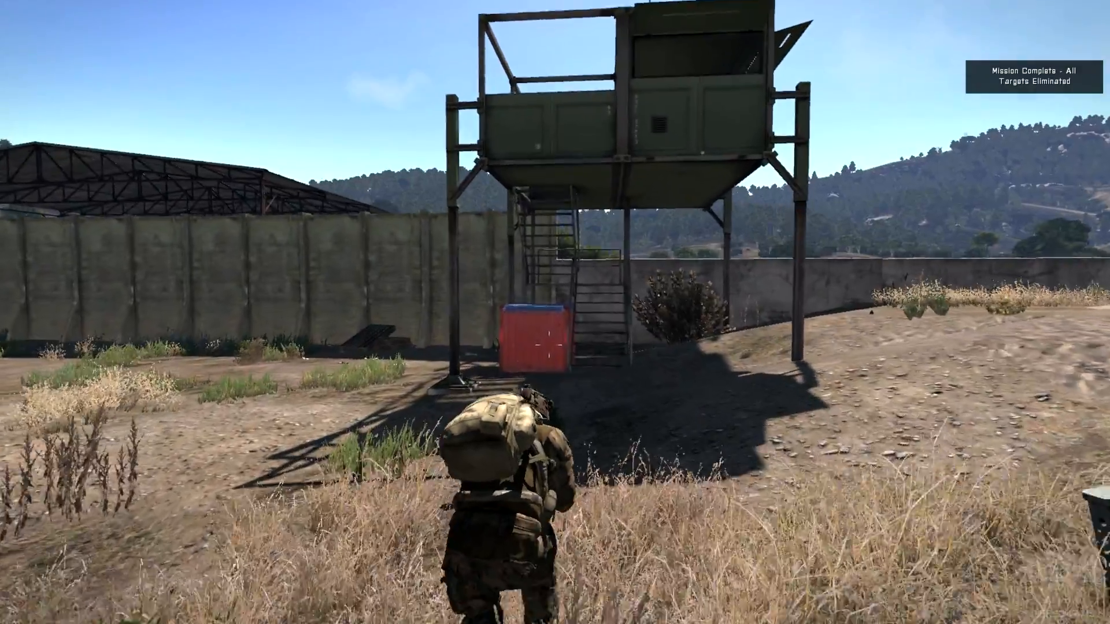
scroll(555, 313, down, 2)
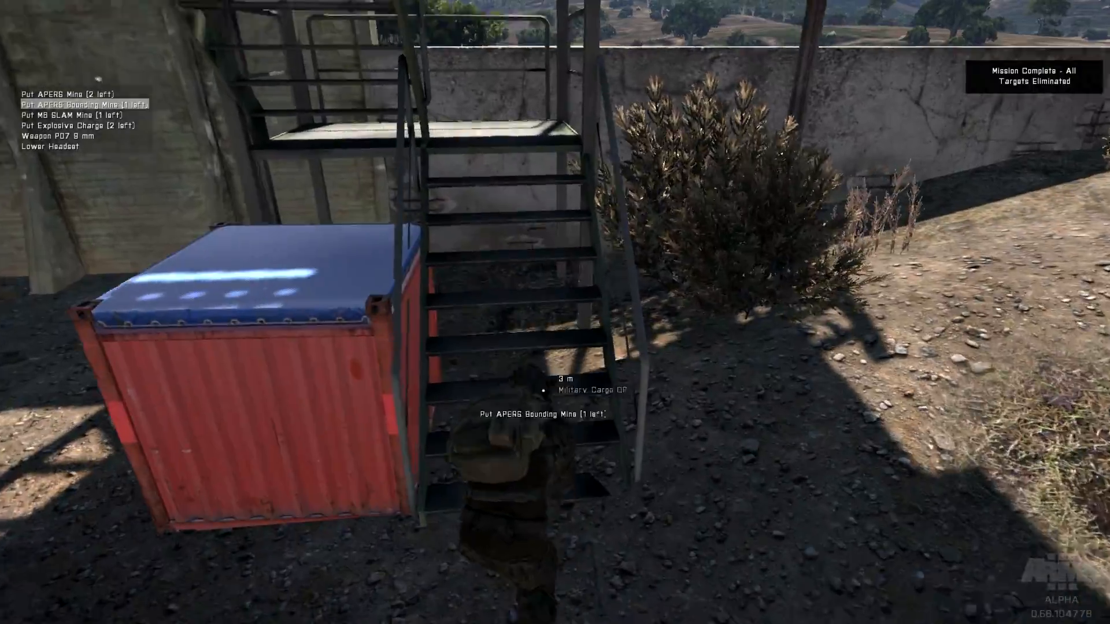
scroll(555, 312, down, 2)
middle_click(555, 312)
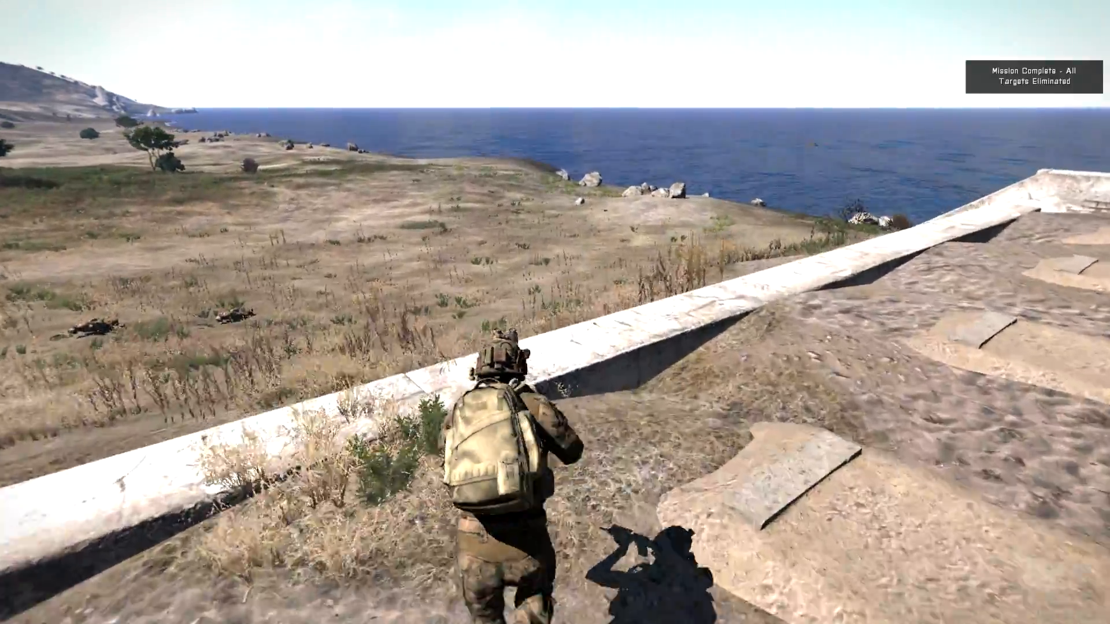
Take cover behind the low range wall and detonate the charge at the Military Cargo OP
key(z)
scroll(555, 312, down, 1)
key(space)
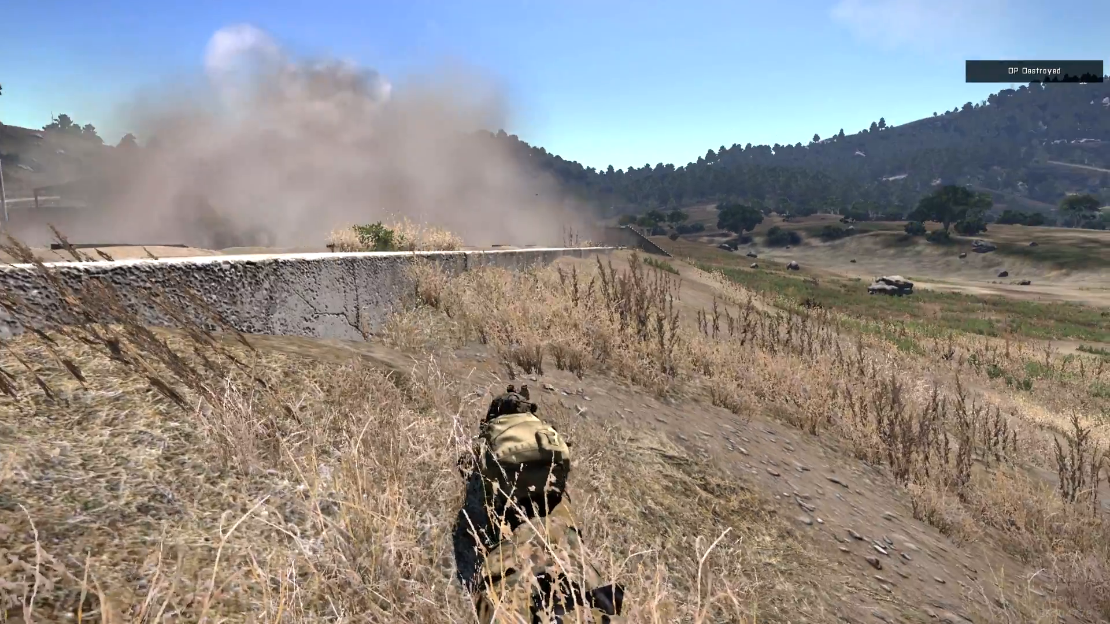
Climb back over the range wall until the mission ends, and continue past the debriefing to the editor
key(w)
key(v)
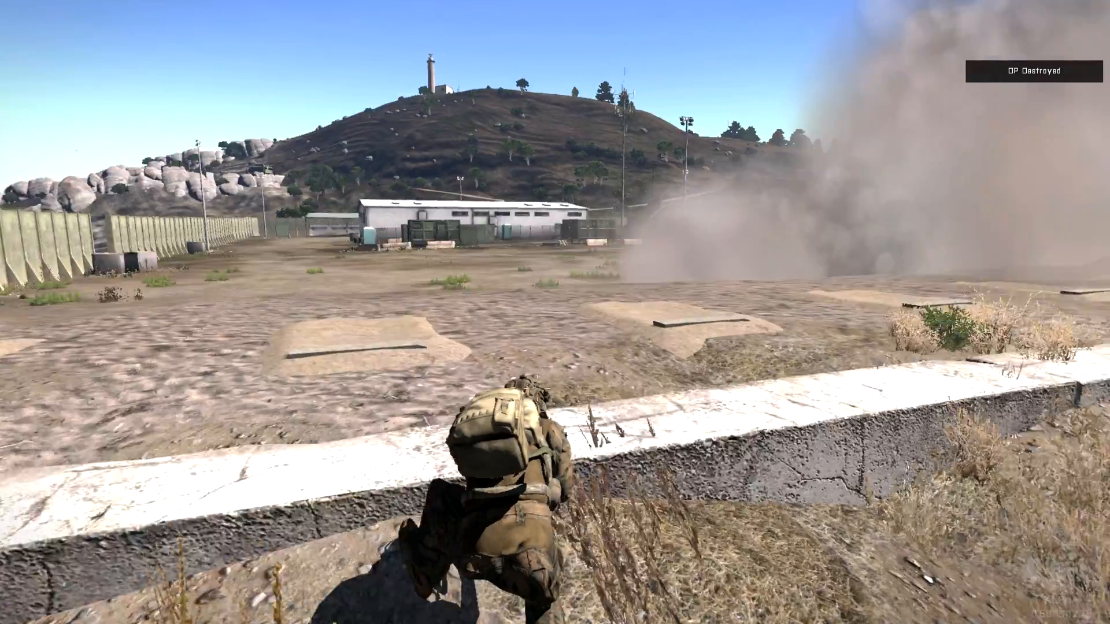
key(w)
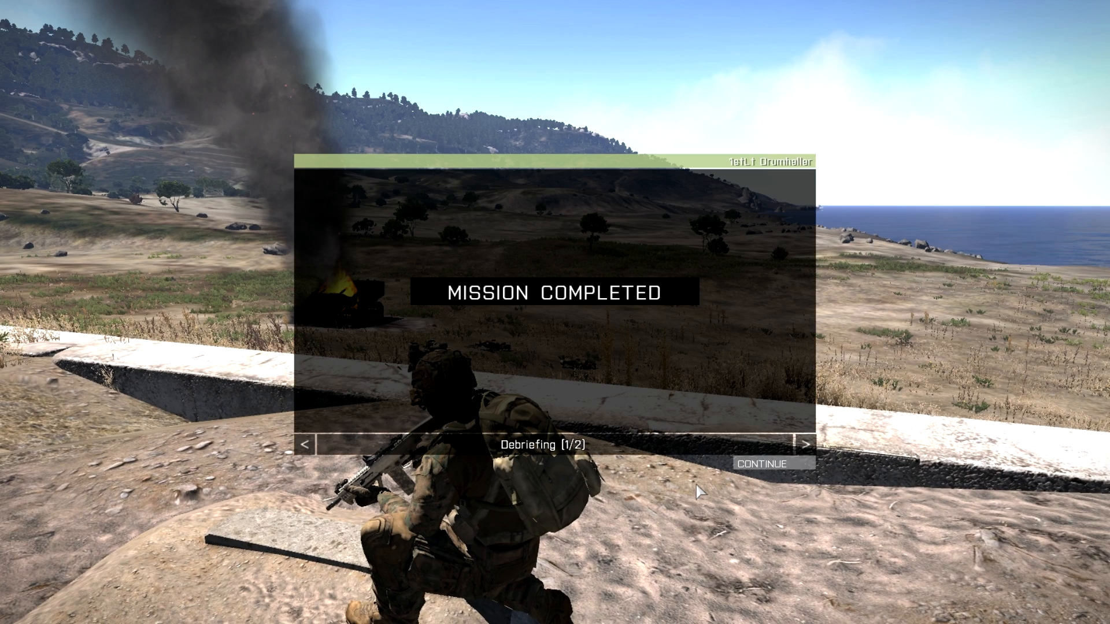
click(771, 471)
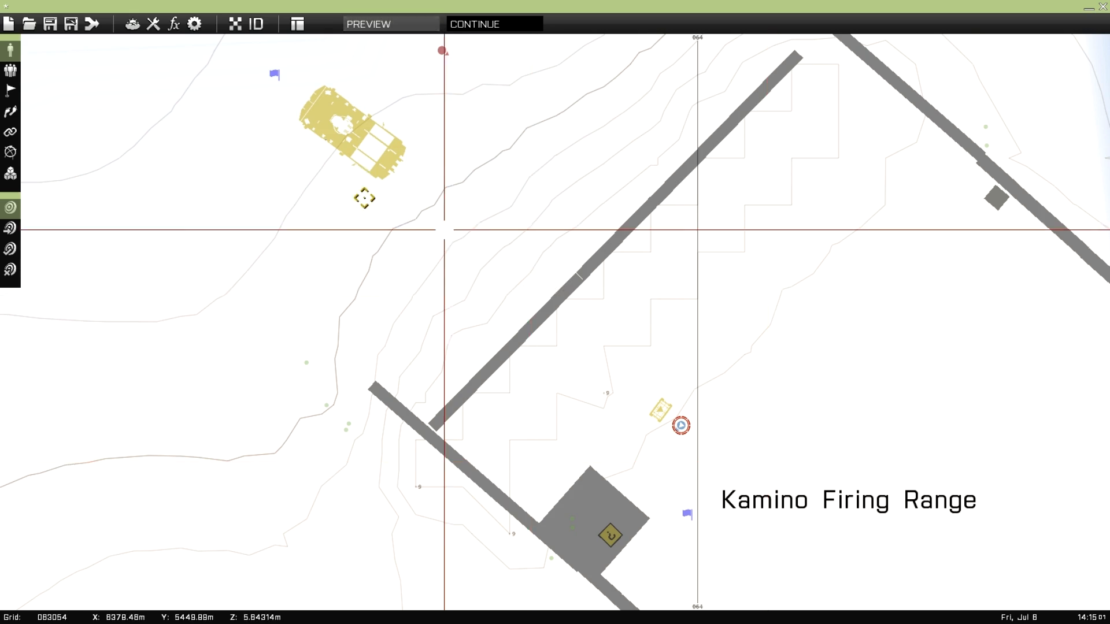
Review the condition and activation text of the All Targets Eliminated trigger, and close it
scroll(405, 231, up, 5)
double_click(432, 217)
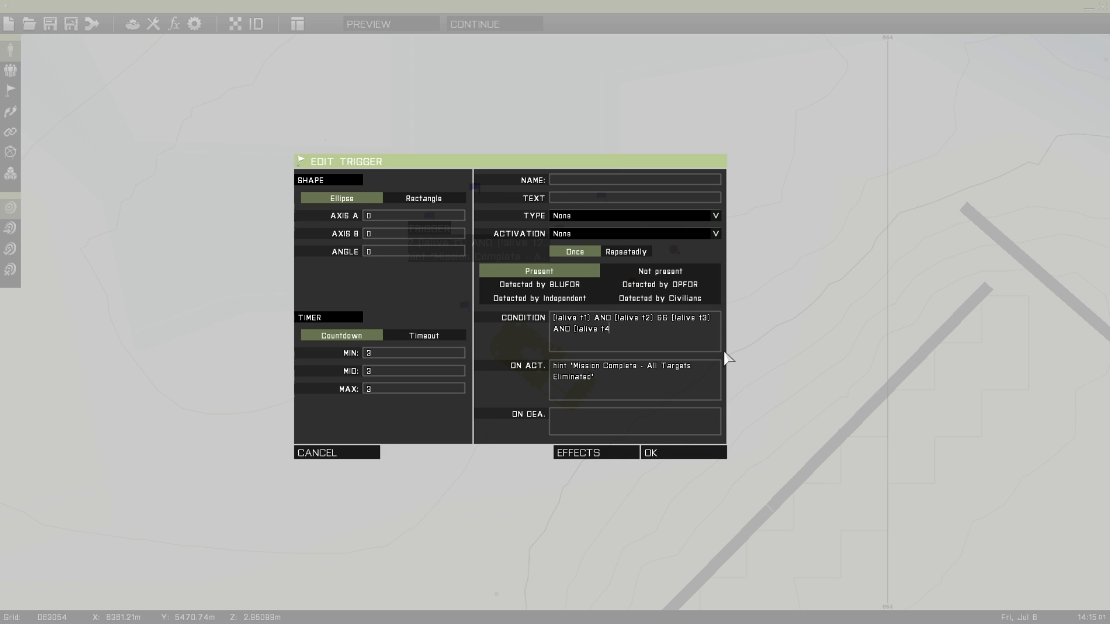
click(672, 452)
Examine the placement of the triggers, the Military Cargo OP and the Cargo Box on the Kamino Firing Range map
right_drag(672, 453, 533, 205)
scroll(518, 313, down, 1)
right_drag(351, 75, 329, 115)
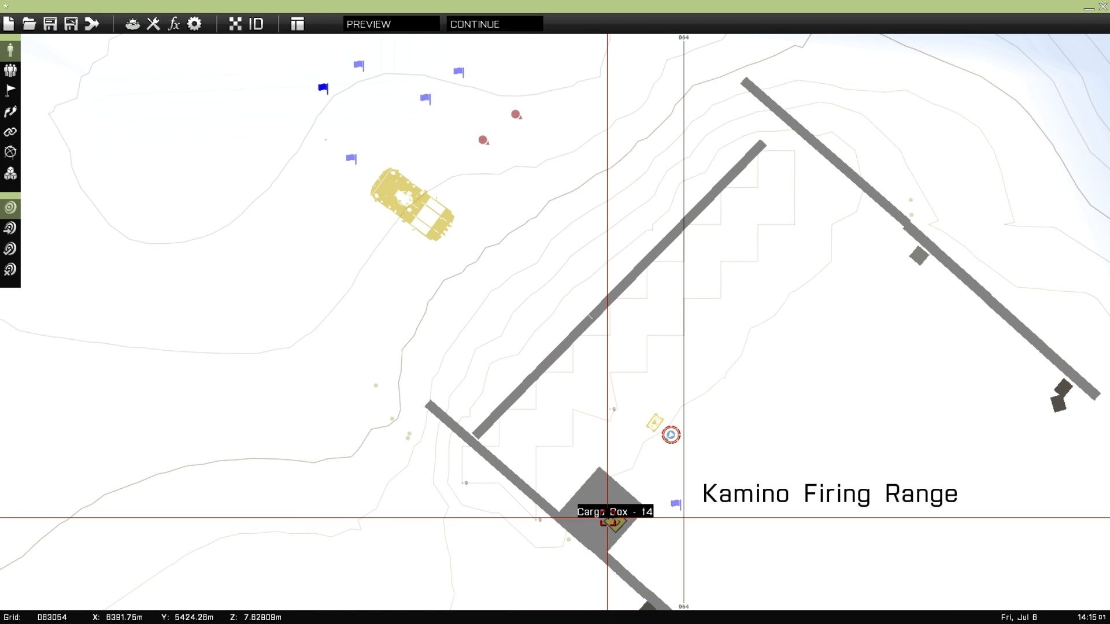
scroll(608, 507, down, 2)
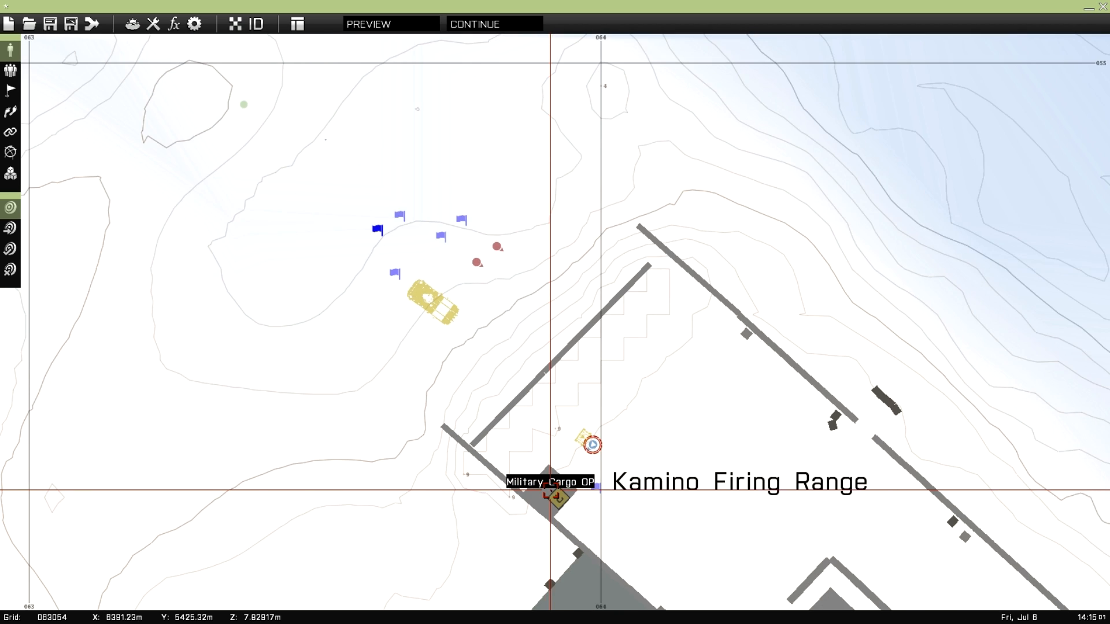
scroll(595, 472, up, 5)
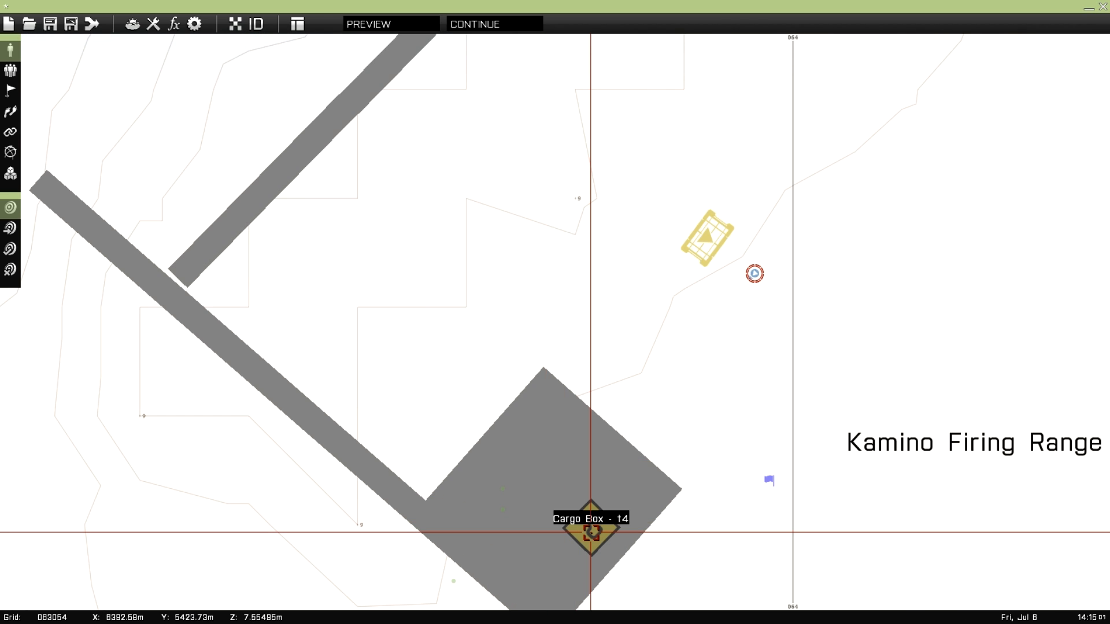
scroll(525, 371, down, 4)
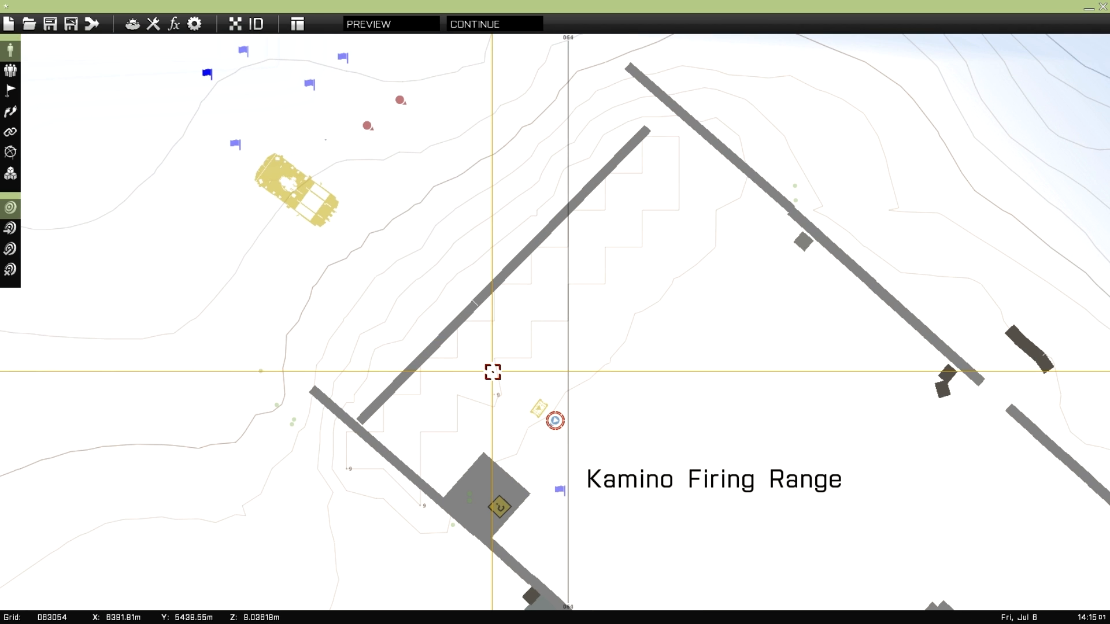
right_drag(490, 362, 519, 378)
scroll(456, 435, down, 2)
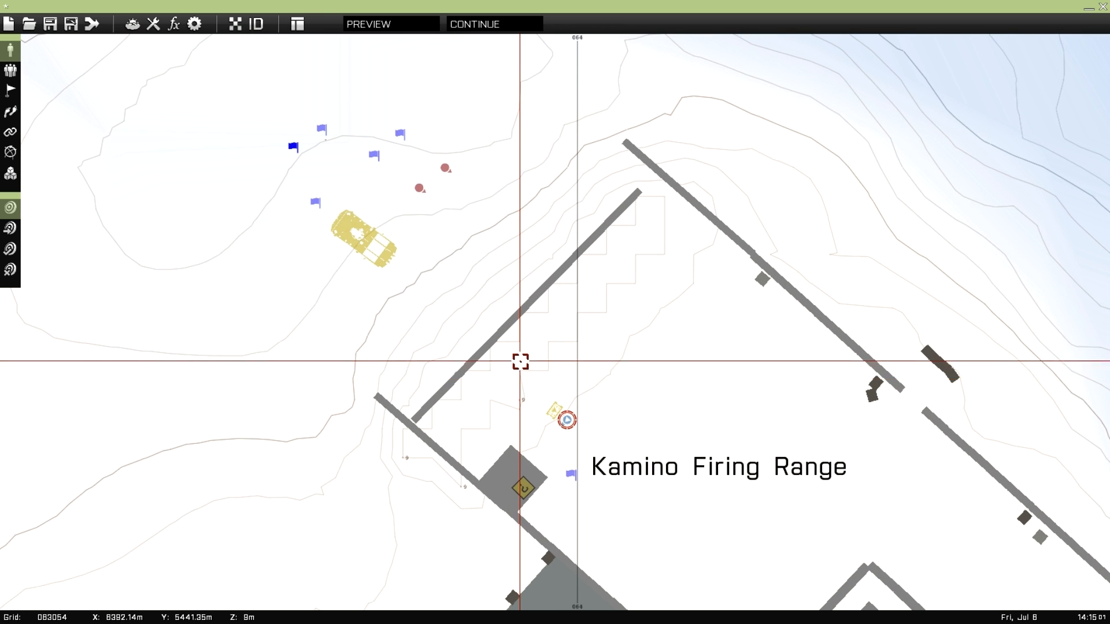